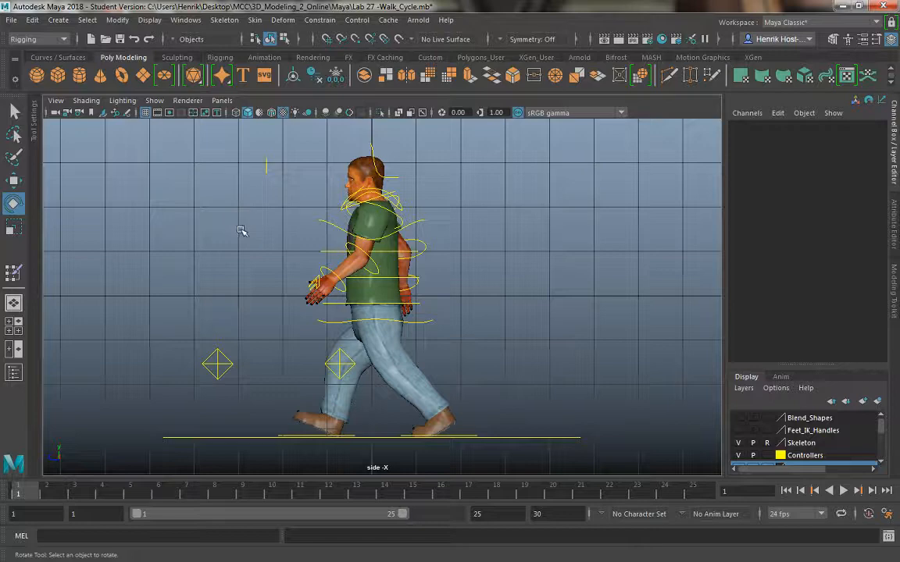
Switch from the side view to a maximized front view and frame the whole character
key("space")
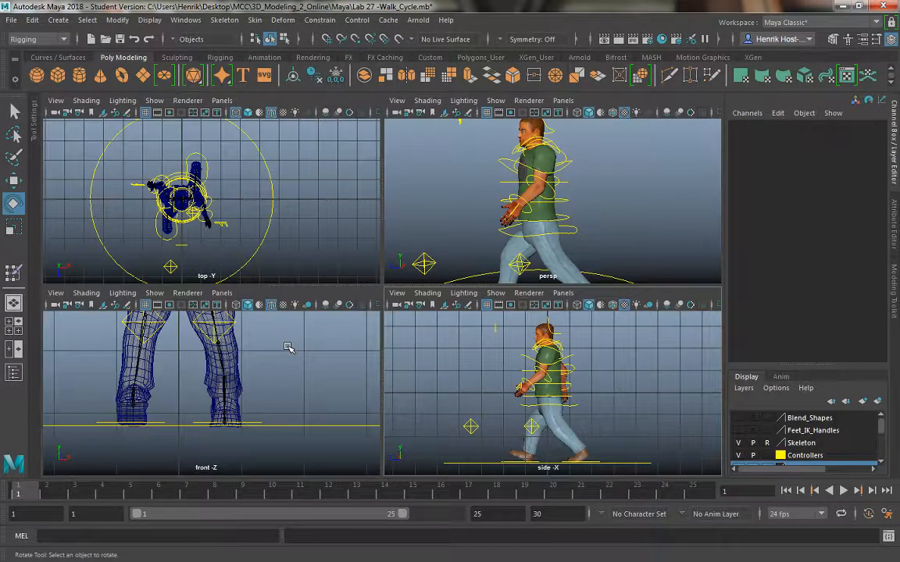
key("space")
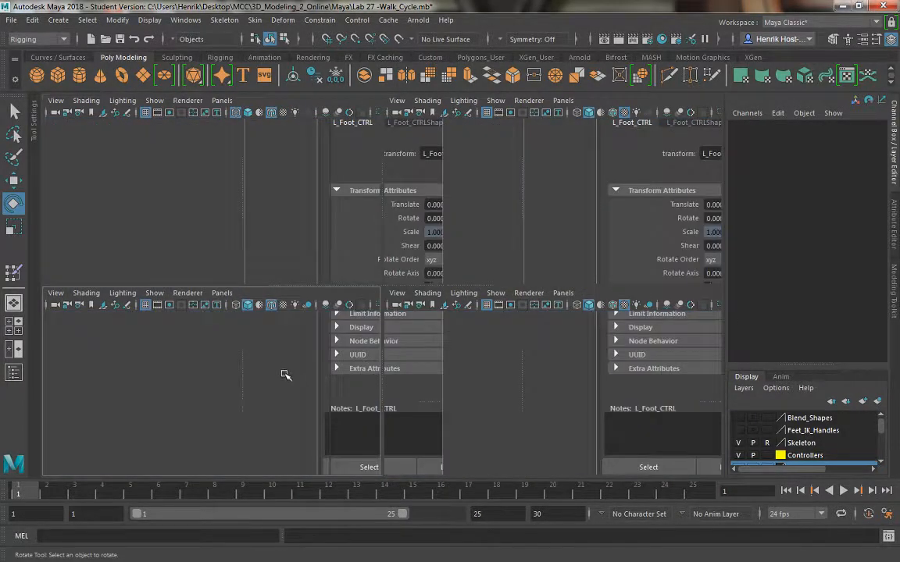
key("a")
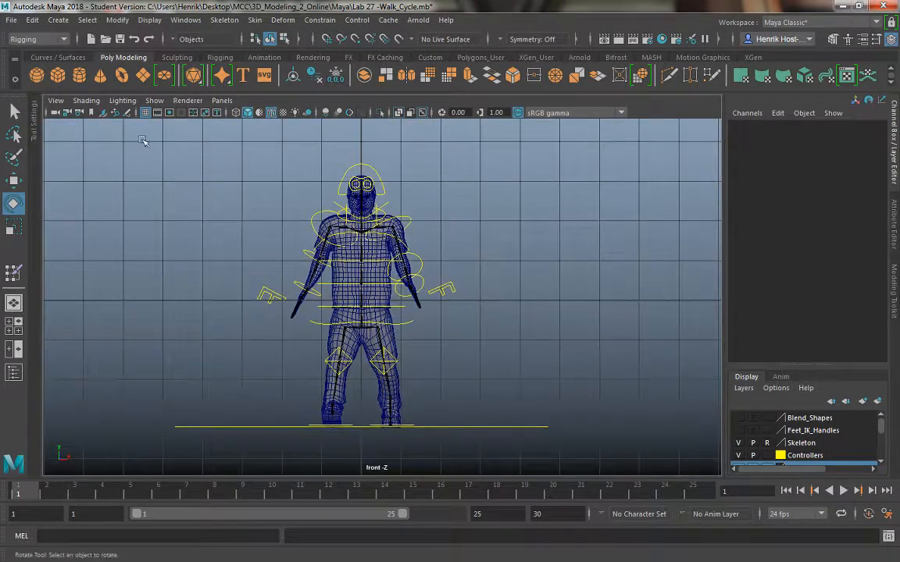
Display the character as plain shaded in the front view, without wireframe overlay, X-ray or X-ray joints
left_click(85, 104)
left_click(98, 224)
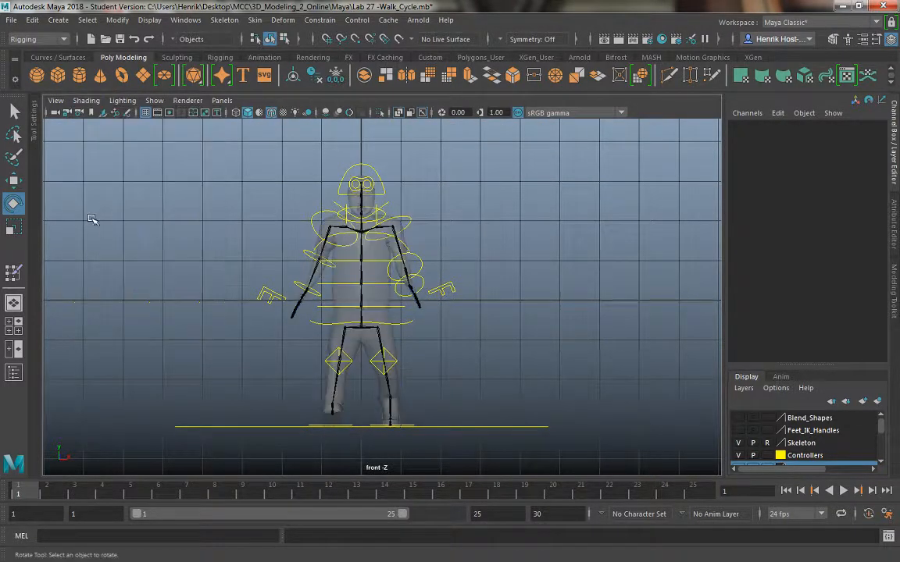
left_click(84, 102)
left_click(94, 224)
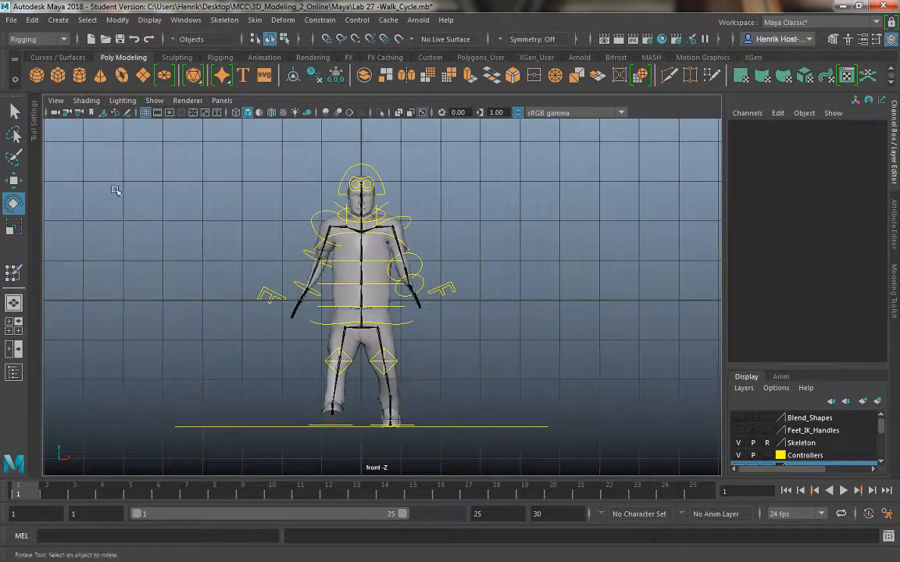
left_click(88, 100)
left_click(115, 238)
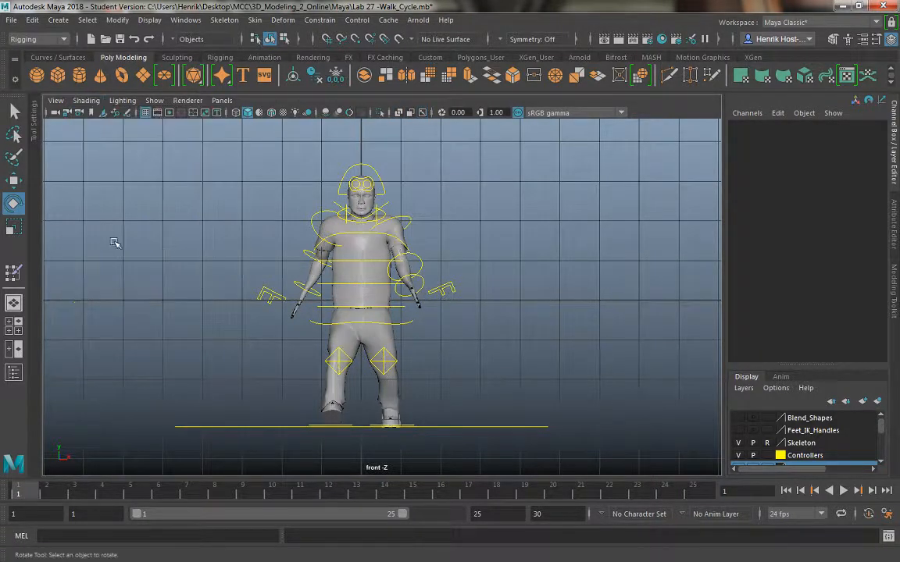
key("5")
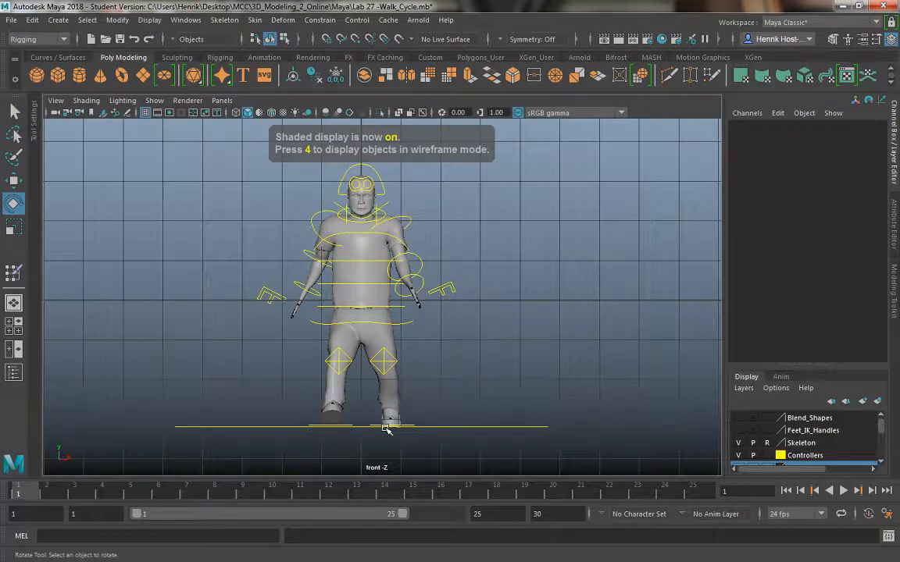
Move R_Foot_CTRL inward to a Translate X of about 0.189 at frame 1 and set a key
left_click_drag(26, 494, 172, 450)
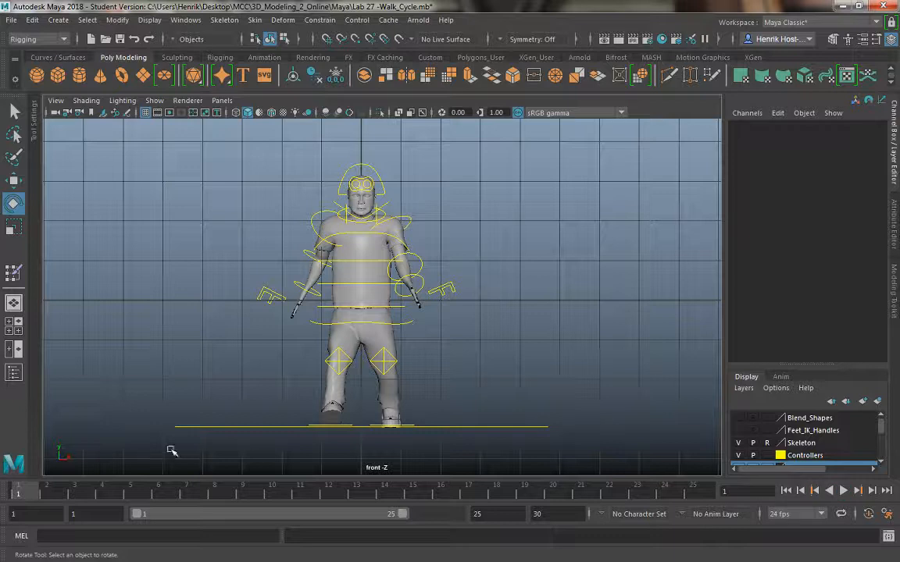
left_click(353, 422)
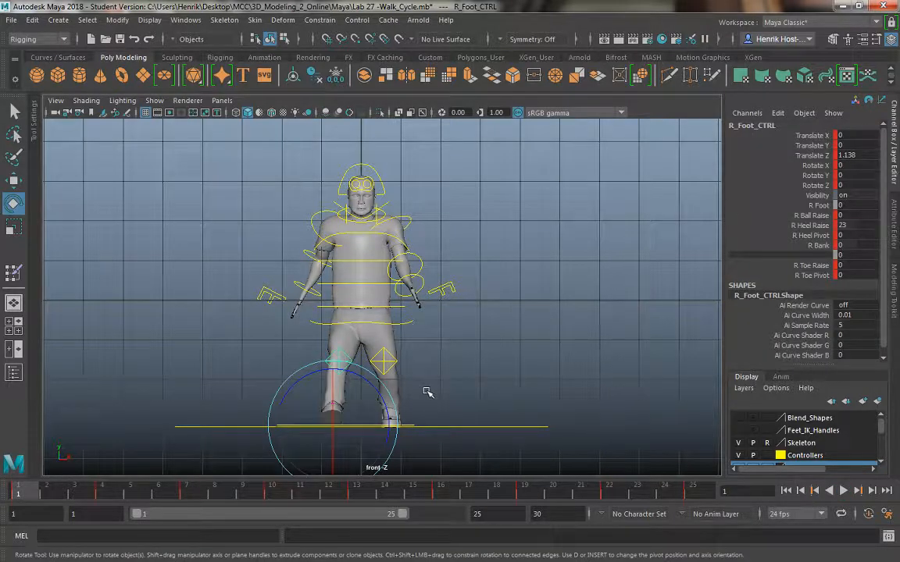
key("w")
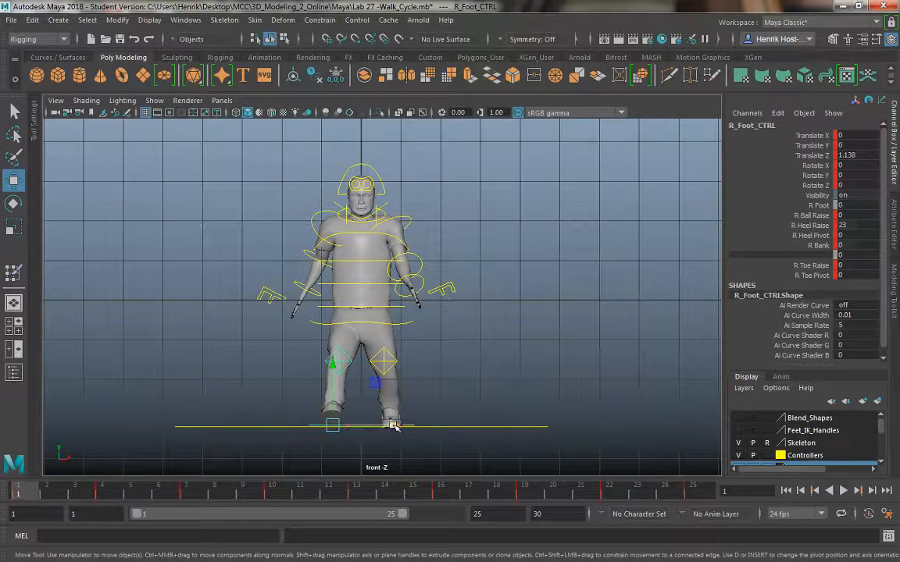
left_click_drag(394, 424, 402, 426)
key("s")
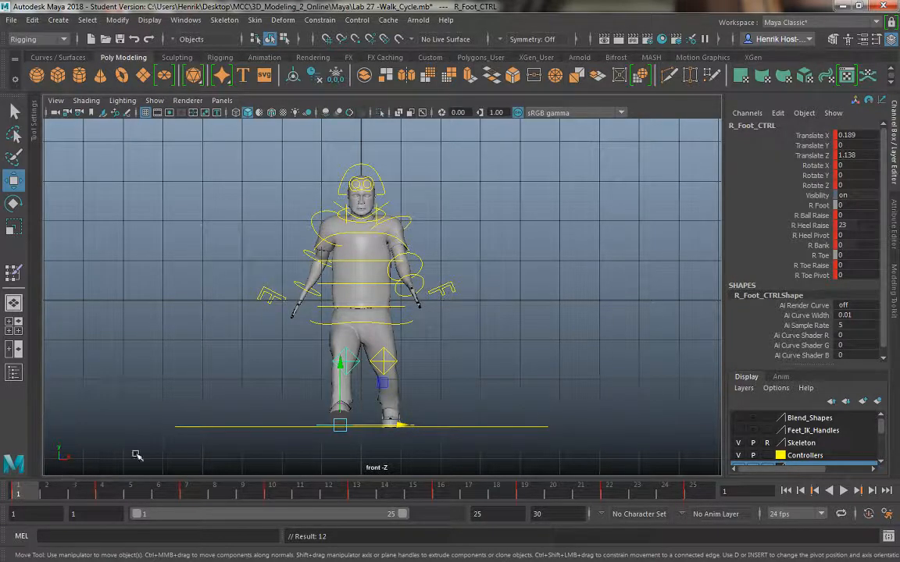
Reuse the frame 1 Translate X value of 0.189 for R_Foot_CTRL at frame 4 and set a key
left_click(101, 492)
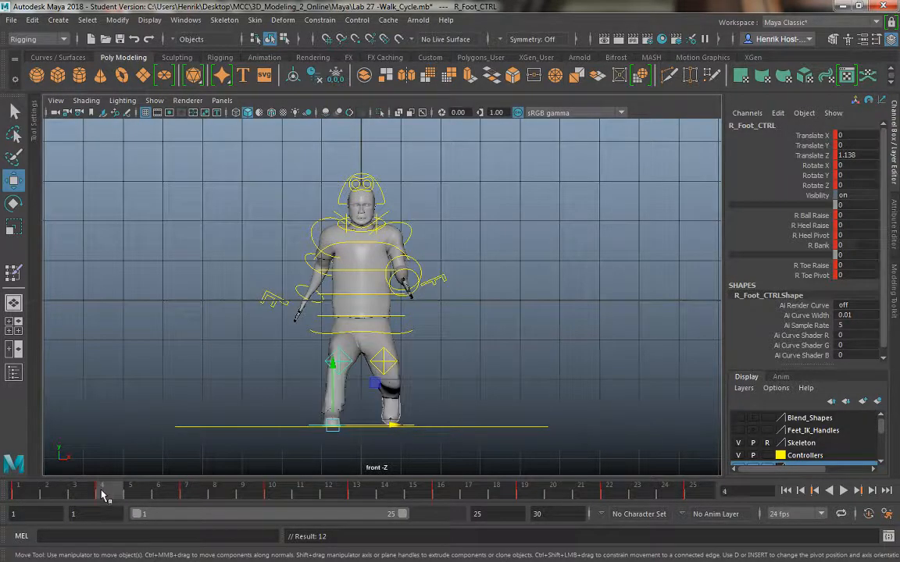
left_click(19, 493)
double_click(853, 135)
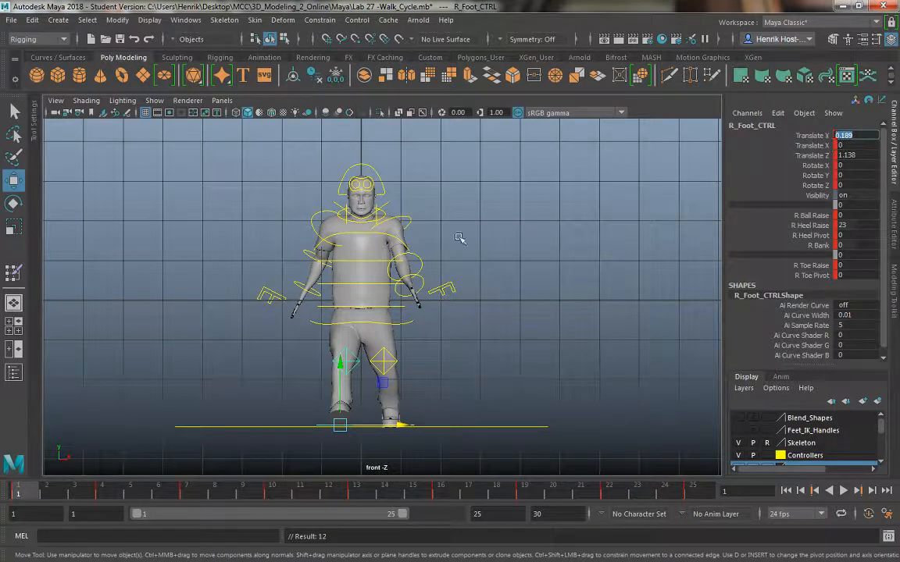
left_click_drag(36, 492, 112, 492)
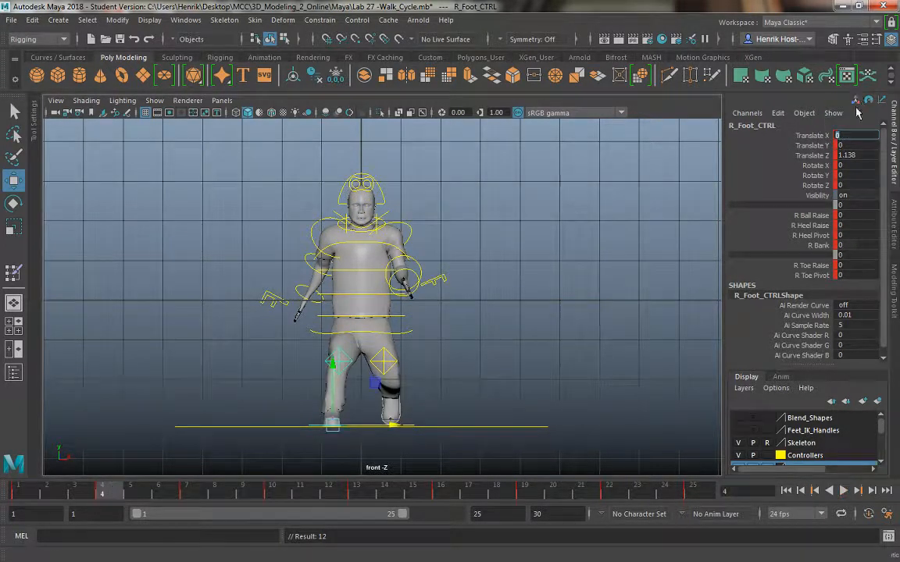
key("Return")
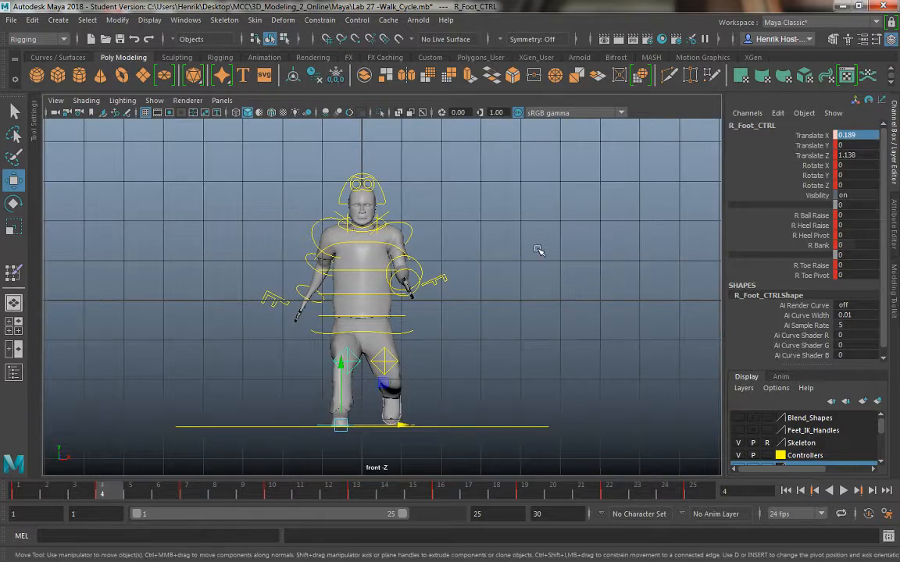
key("s")
Set R_Foot_CTRL's Translate X to 0.189 at frame 7
left_click_drag(112, 492, 185, 492)
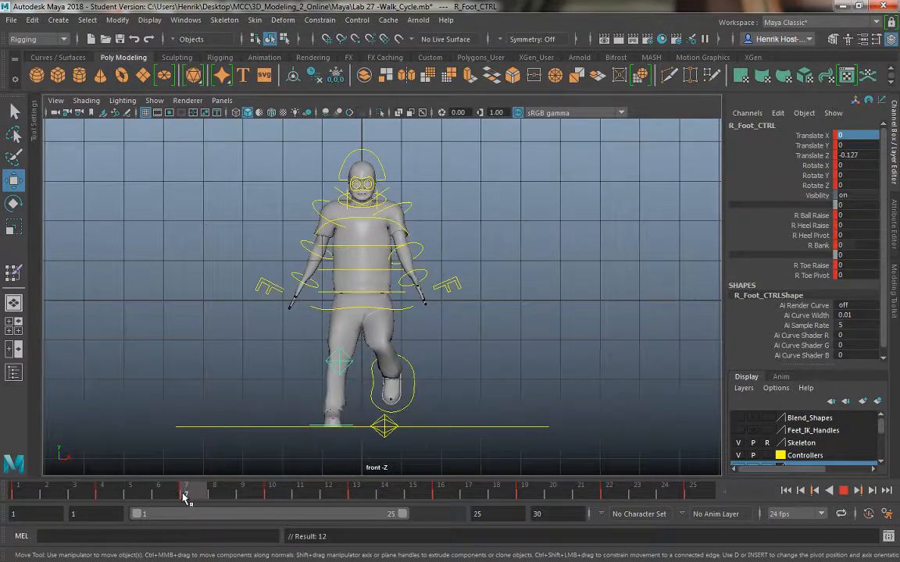
double_click(864, 135)
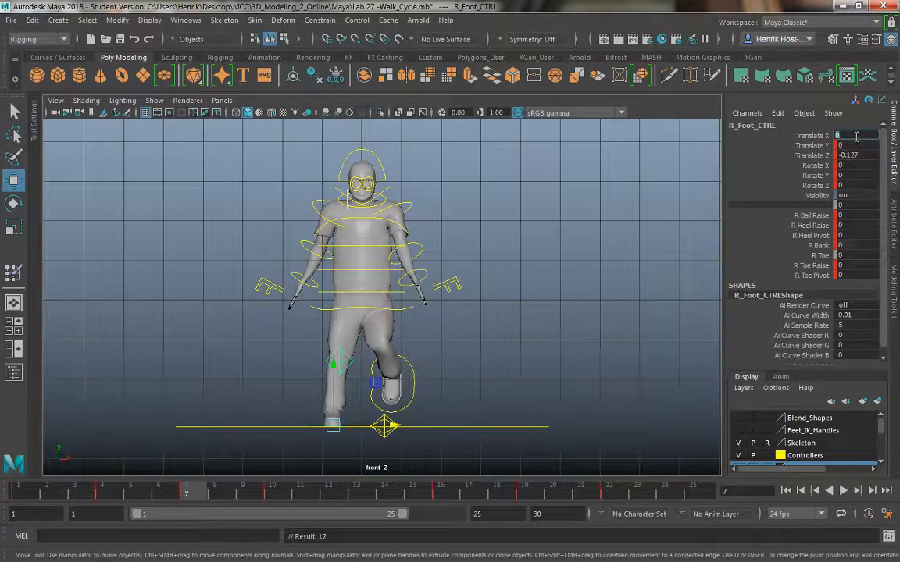
type("0.189")
key("Return")
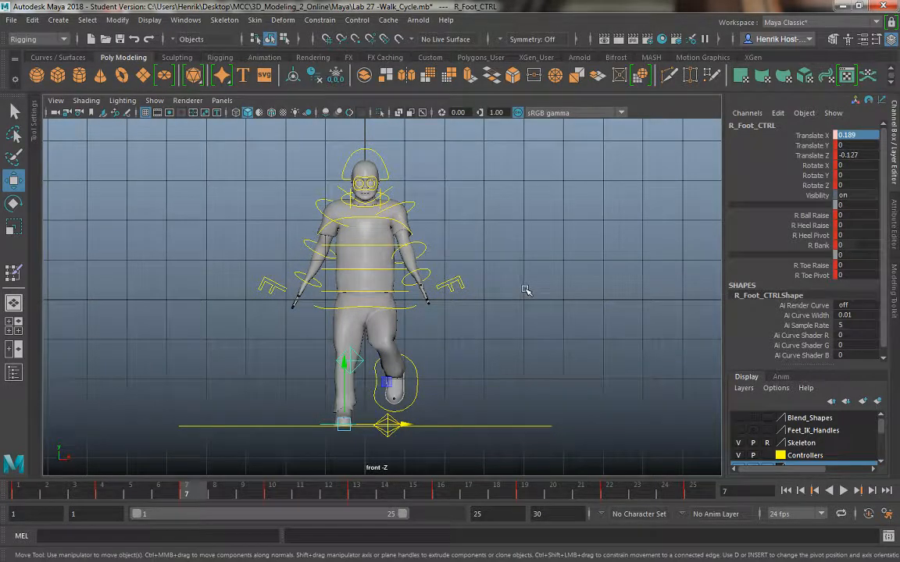
Preview the adjusted foot motion up to frame 7 and turn on textured shading for the character
mouse_move(189, 492)
left_mouse_down()
mouse_move(19, 493)
mouse_move(133, 499)
mouse_move(155, 492)
mouse_move(194, 506)
left_mouse_up()
key("alt+v")
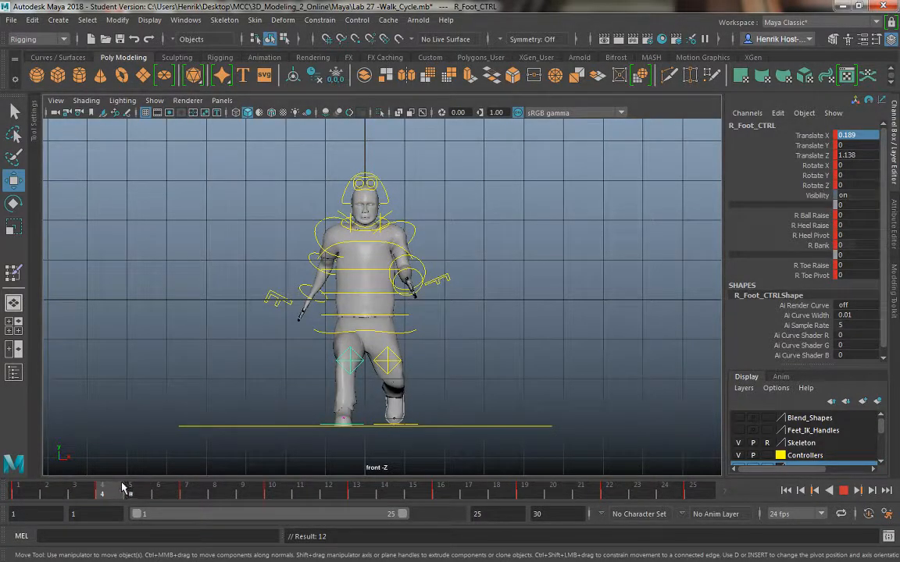
key("alt+v")
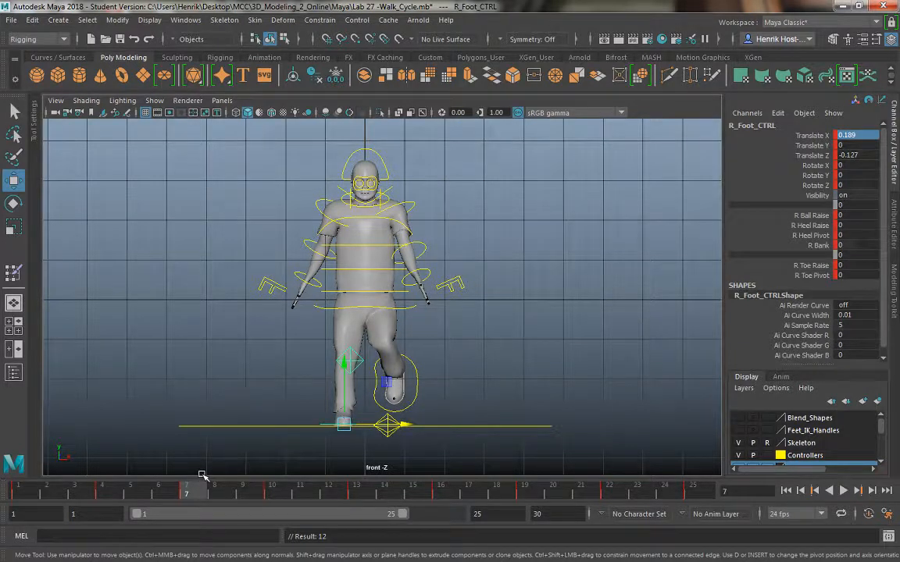
key("5")
key("6")
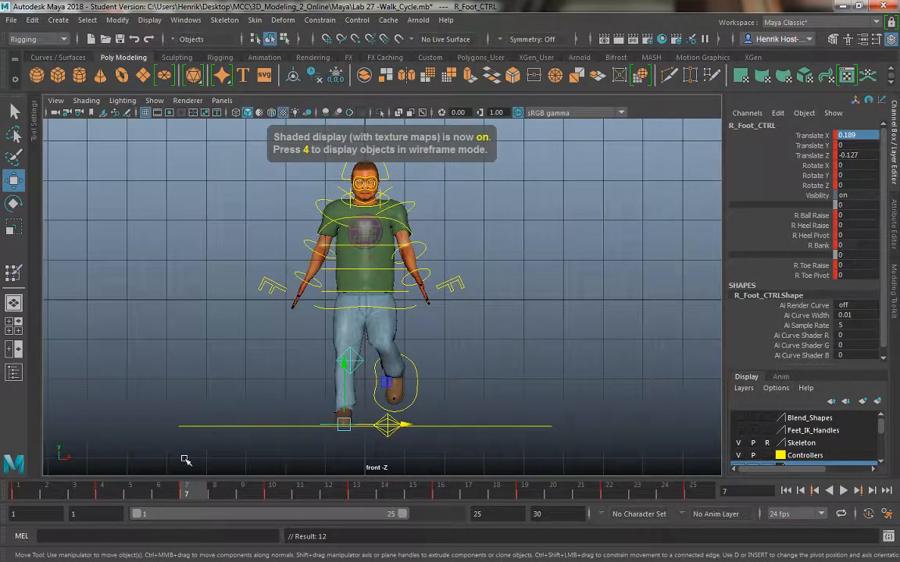
mouse_move(191, 487)
left_mouse_down()
mouse_move(282, 490)
mouse_move(199, 492)
left_mouse_up()
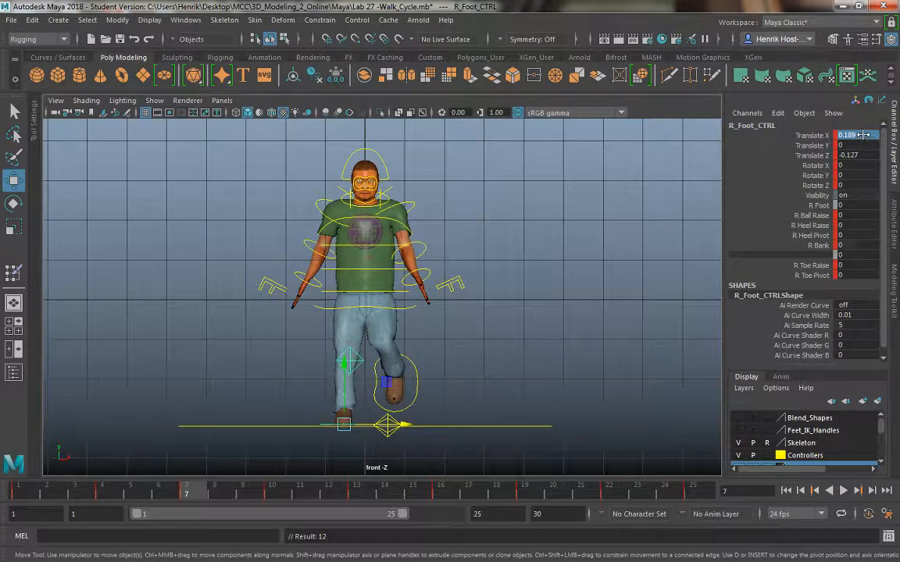
Set R_Foot_CTRL's Translate X to 0.189 at frame 10 and key it
left_click(274, 492)
type("0.189")
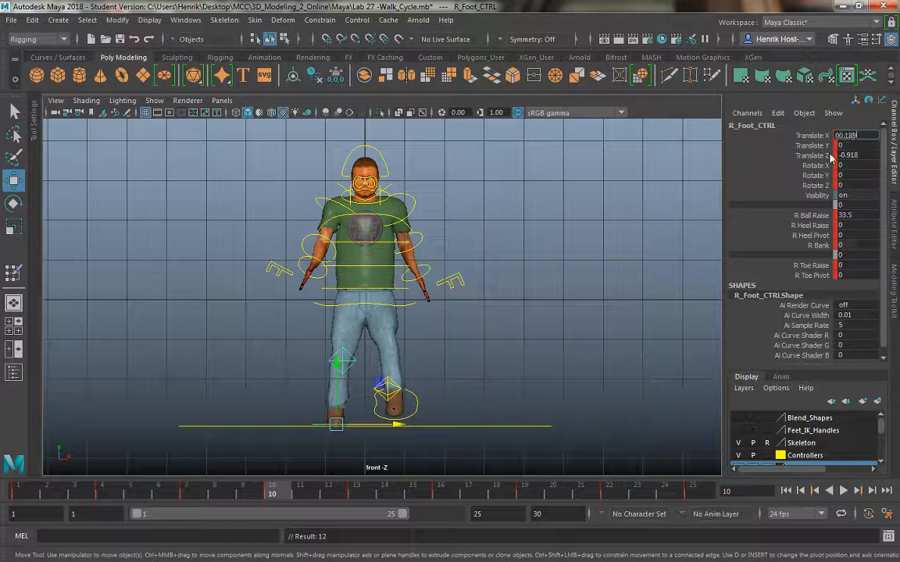
key("Return")
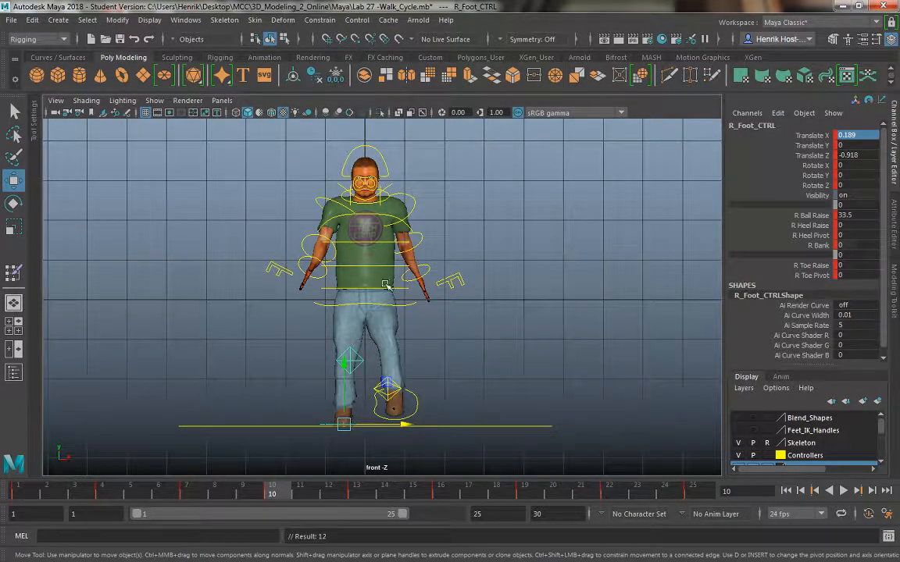
key("s")
Set R_Foot_CTRL's Translate X to 0.189 at frame 13 and preview the foot motion
key("alt+v")
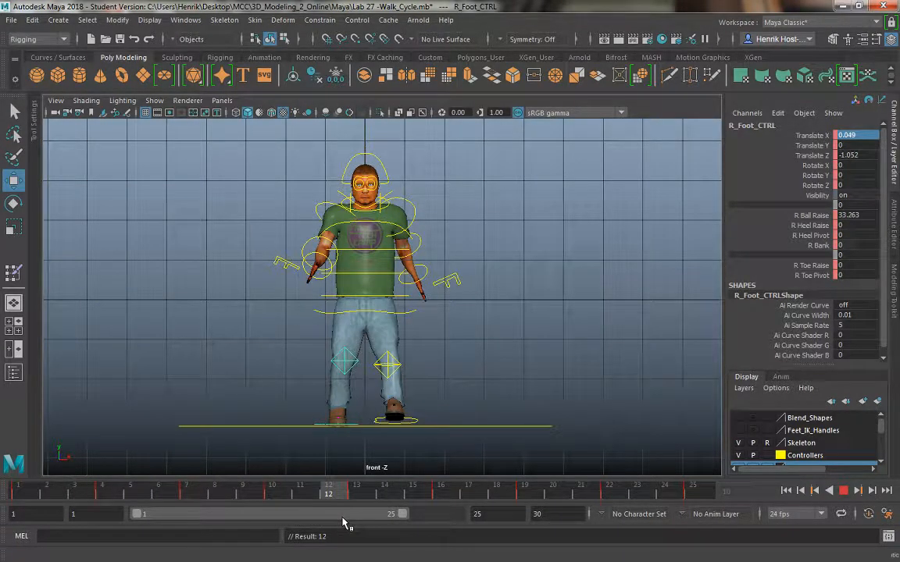
key("alt+v")
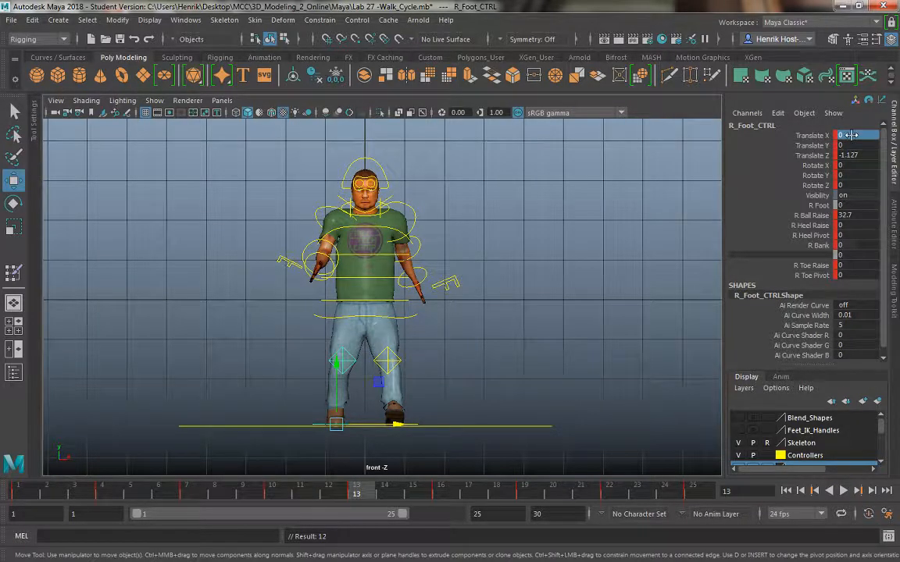
left_click(846, 136)
type("0.189")
key("Return")
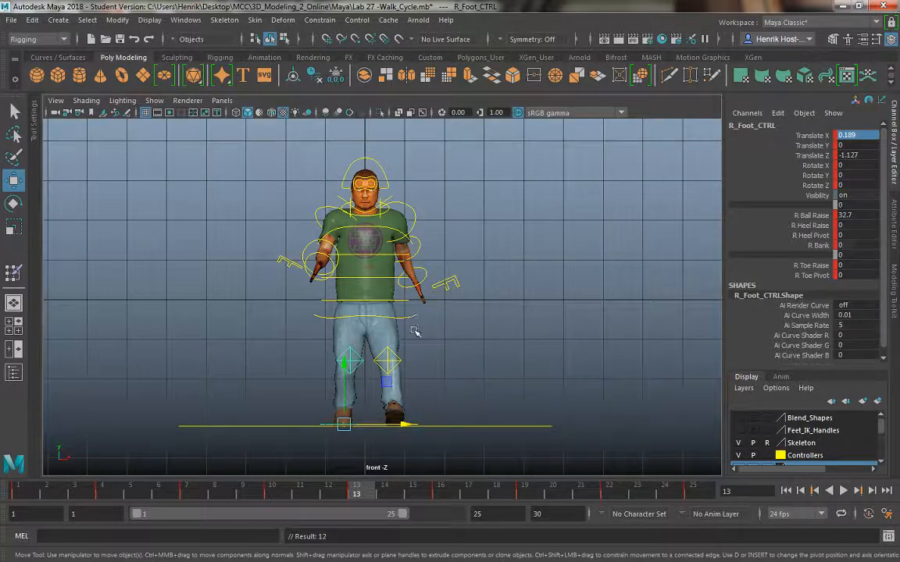
key("alt+v")
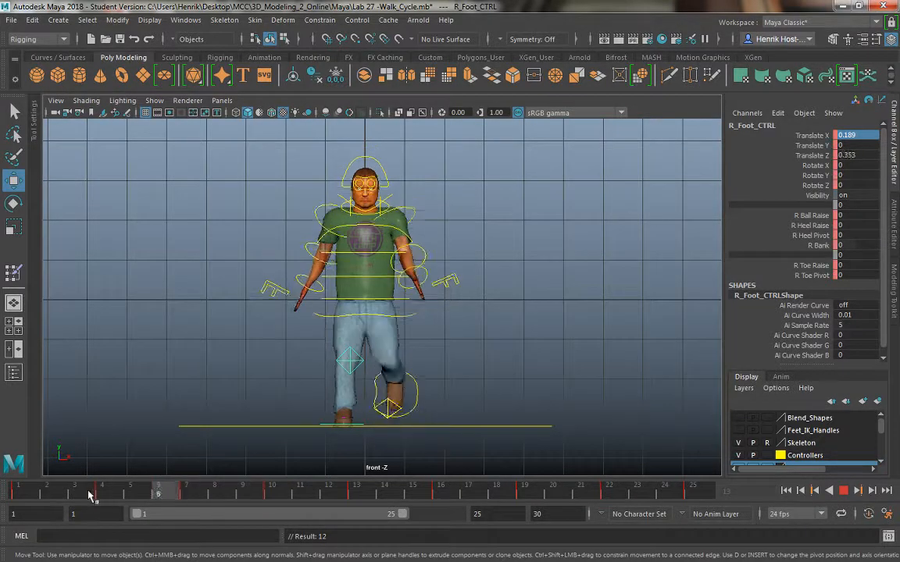
Shift Root_CTRL over the planted right foot at frame 7, to a Translate X of about -0.158, and set a key
left_click_drag(274, 519, 5, 483)
left_click(408, 323)
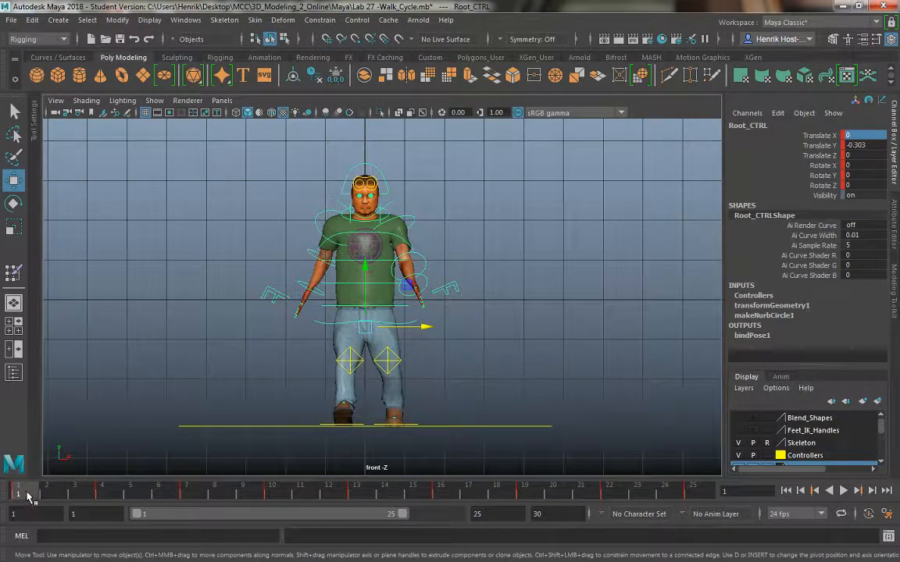
left_click_drag(28, 497, 186, 497)
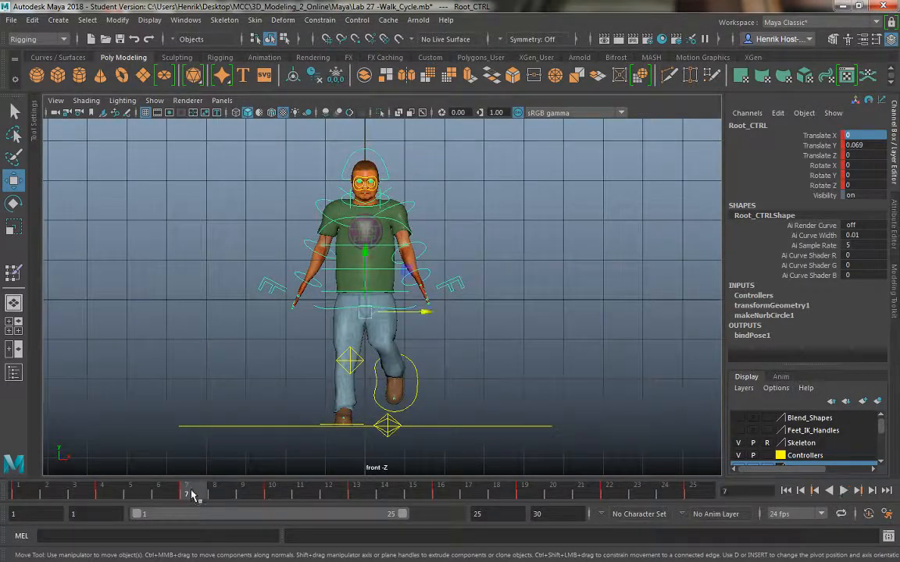
left_click_drag(423, 311, 420, 312)
key("s")
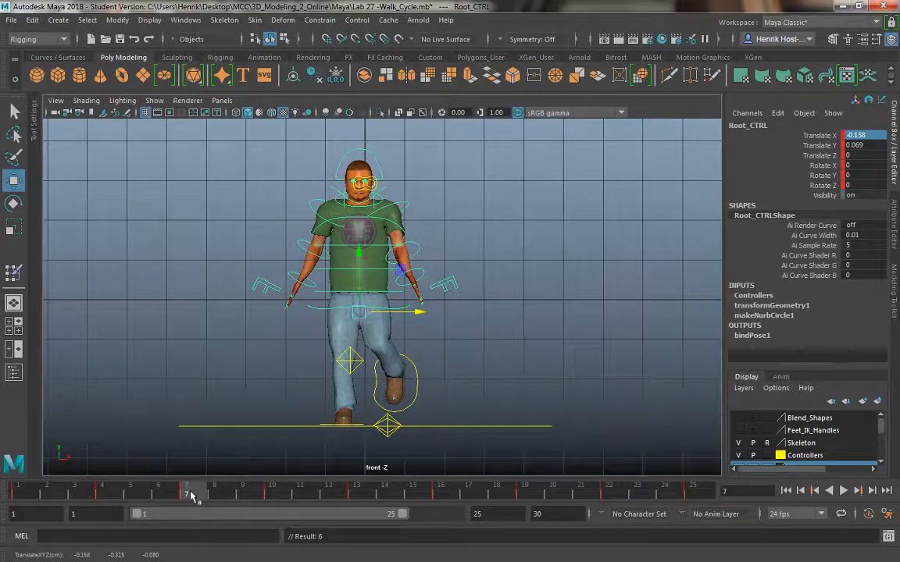
Try to set Root_CTRL's Translate X to 0.189 at frame 16
left_click_drag(191, 497, 443, 498)
left_click(855, 135)
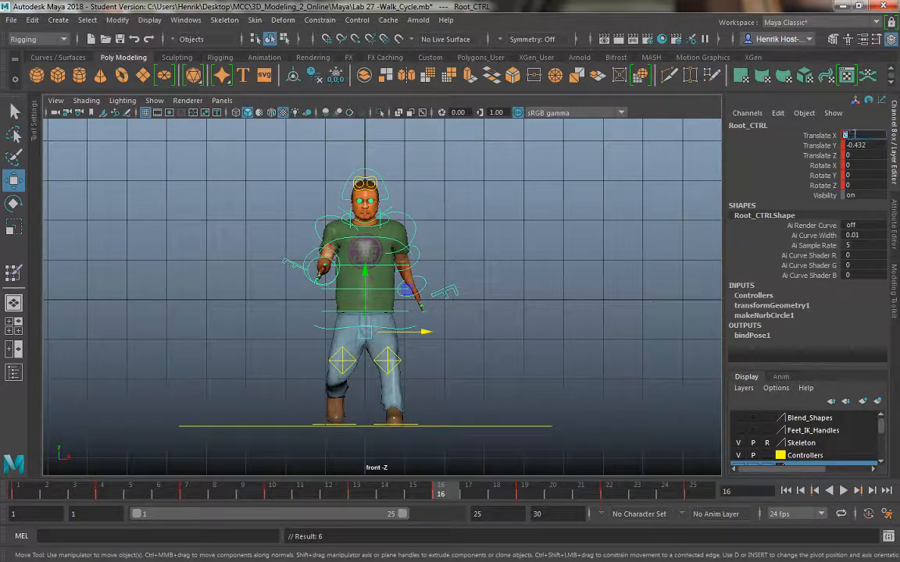
type("0.189")
key("Return")
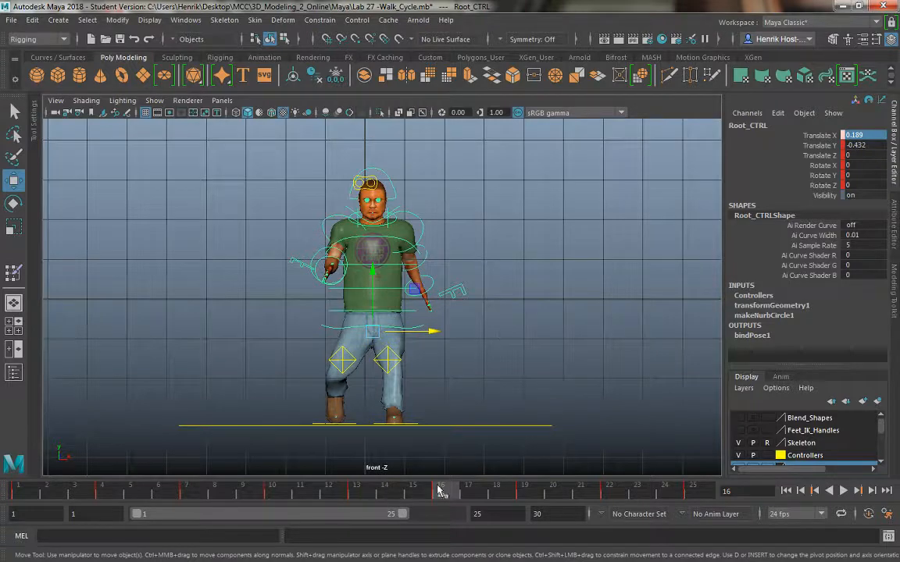
left_click_drag(372, 495, 442, 493)
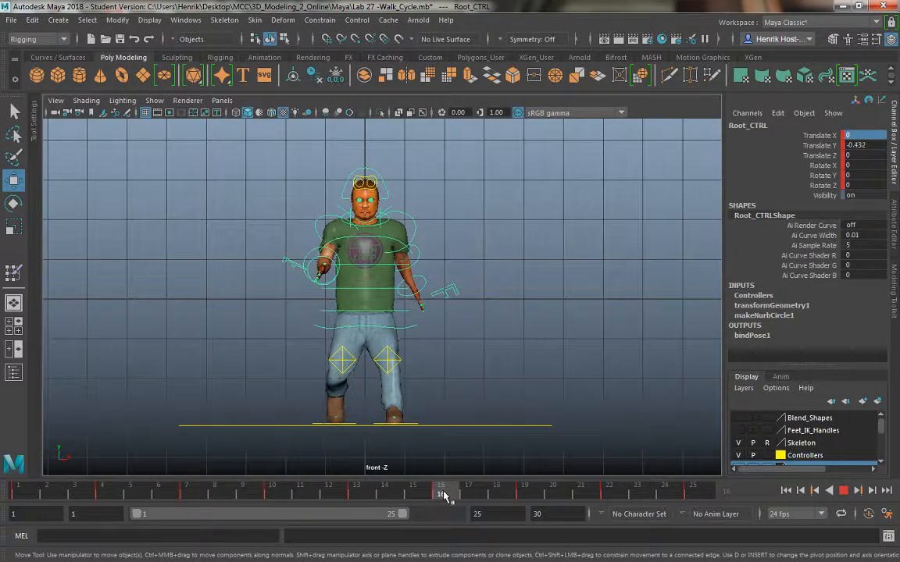
left_click(356, 426)
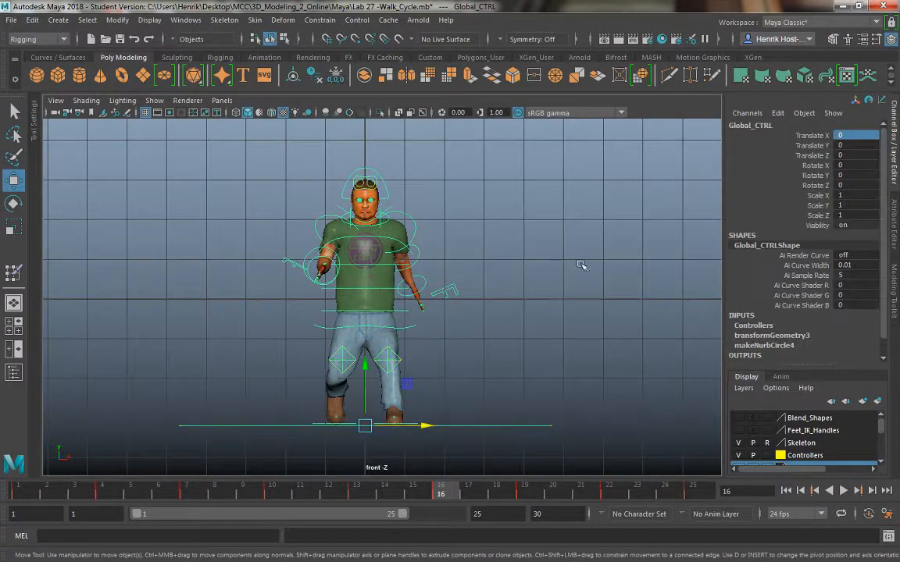
Set R_Foot_CTRL's Translate X to 0.189 at frame 16 and key it
left_click(480, 387)
left_click(354, 423)
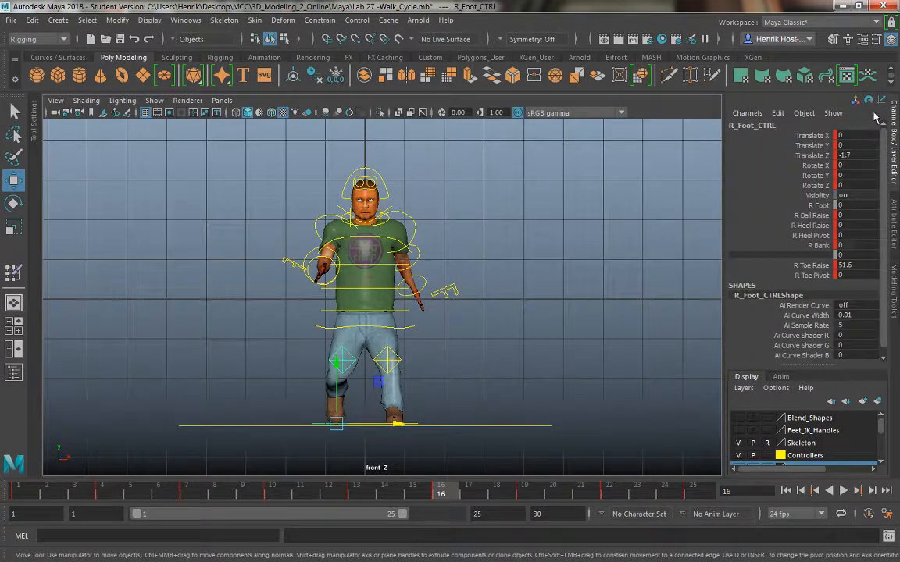
type("0.189")
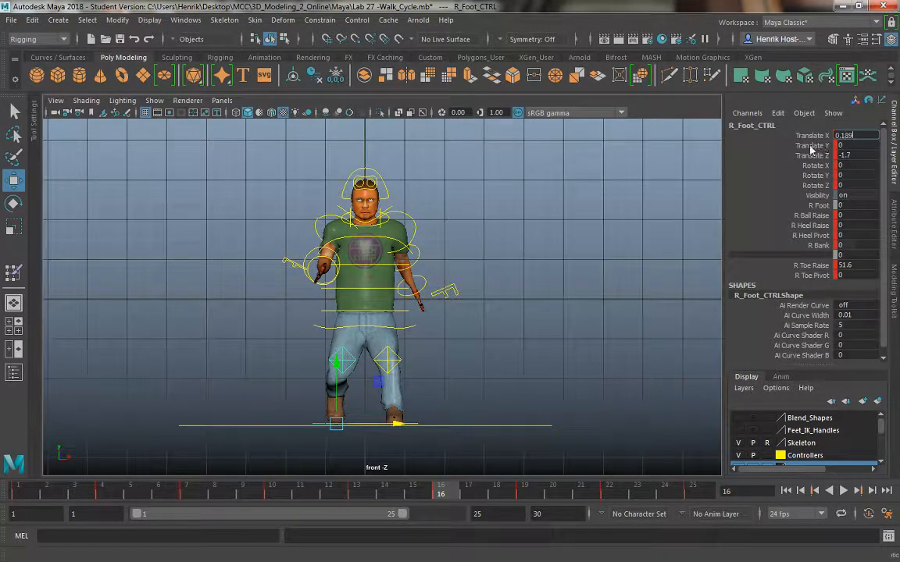
key("Return")
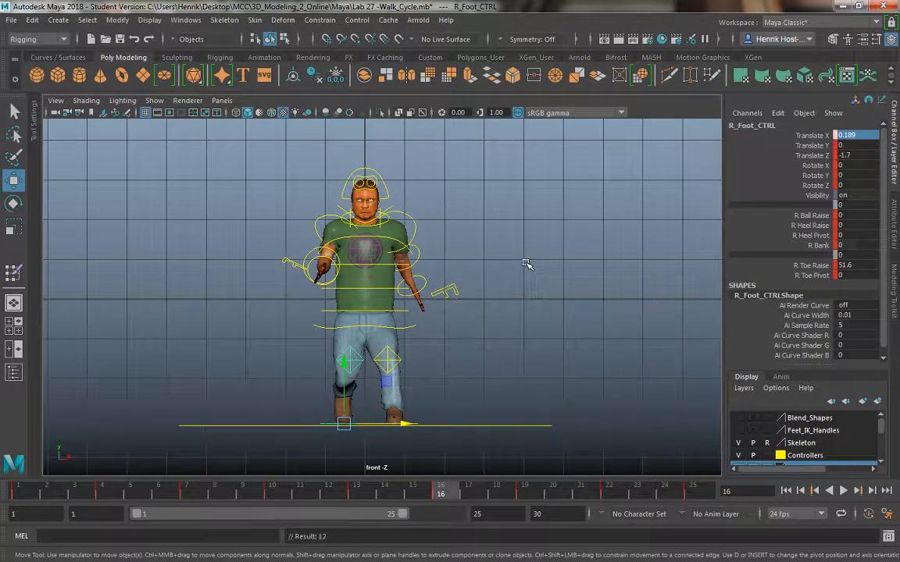
key("alt+v")
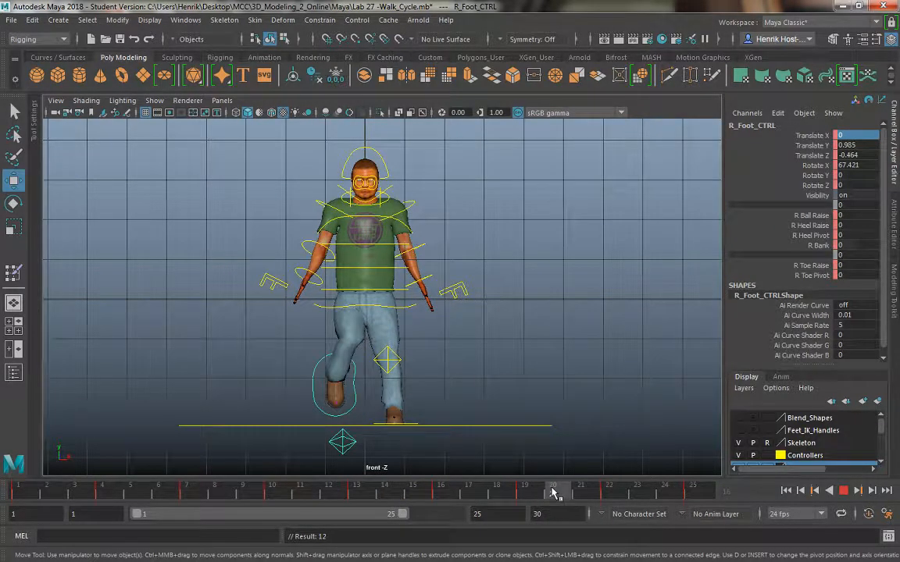
Move L_Foot_CTRL inward at frame 13 to a Translate X of about -0.11 and set a key
left_click_drag(552, 492, 359, 510)
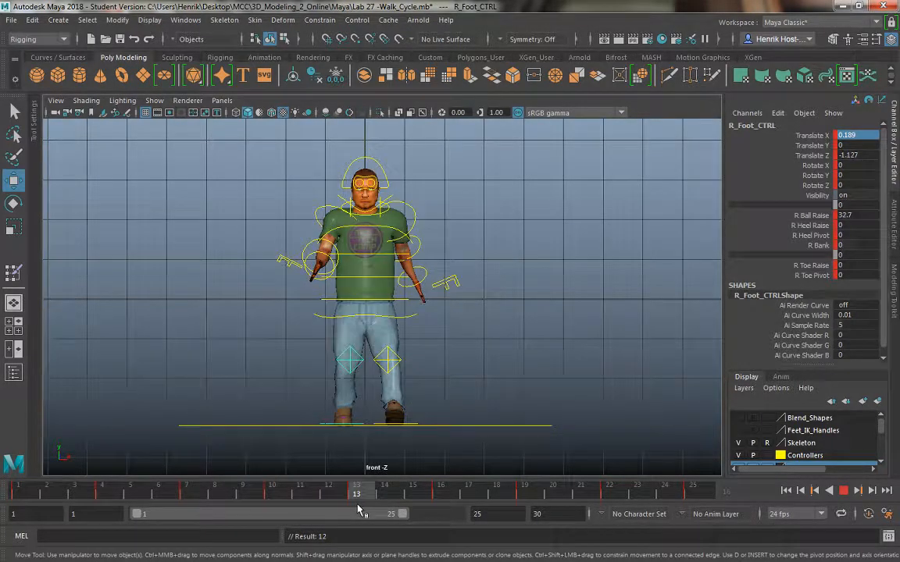
left_click(426, 415)
left_click(426, 424)
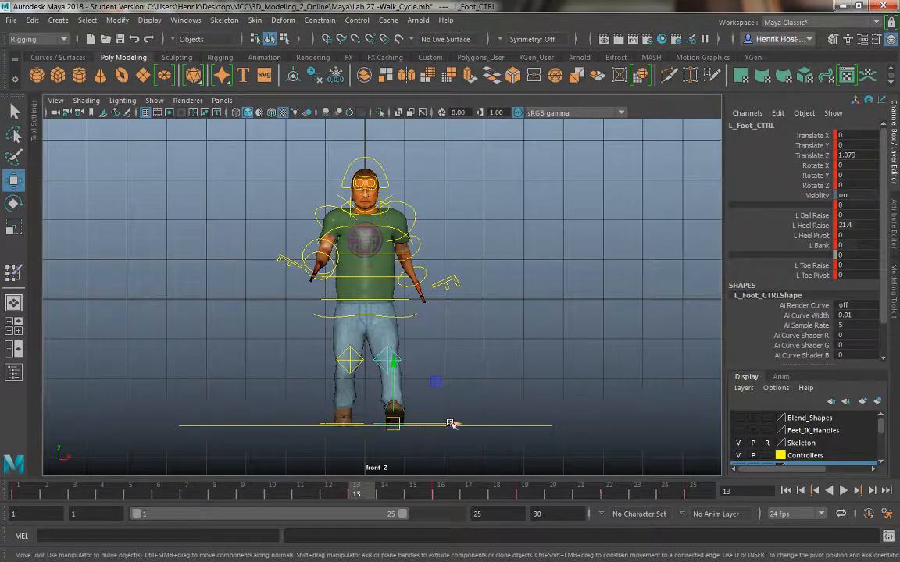
left_click_drag(451, 423, 448, 424)
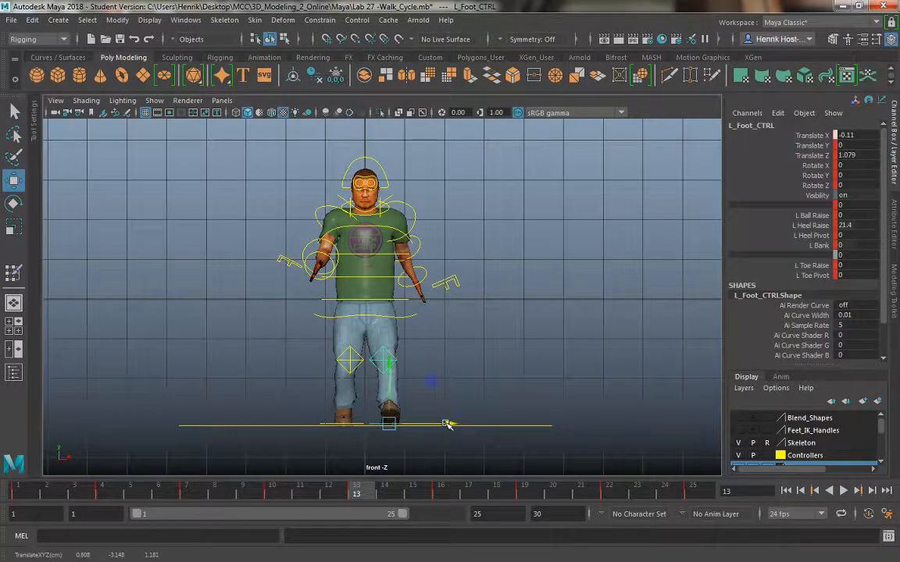
key("s")
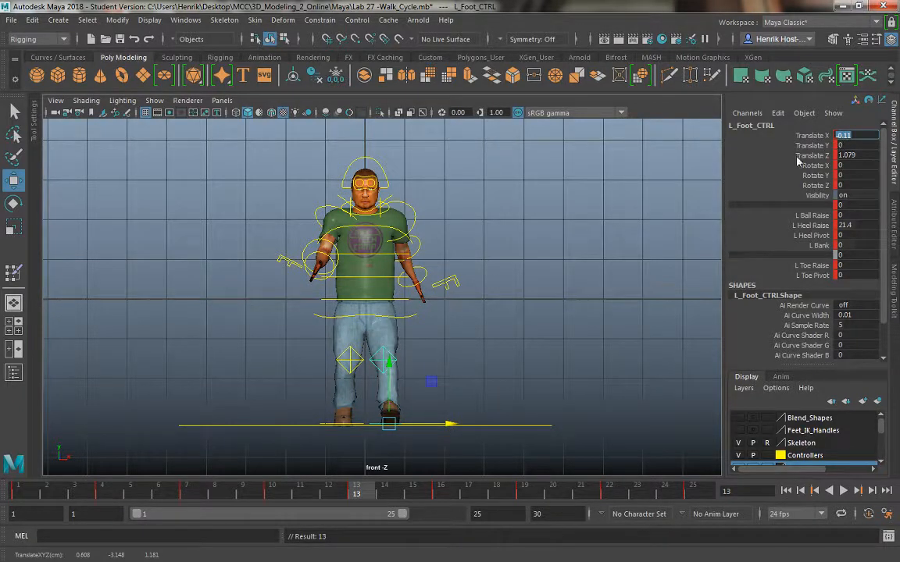
Set L_Foot_CTRL's Translate X to -0.11 at frames 16 and 19, keying each pose
left_click_drag(373, 494, 441, 494)
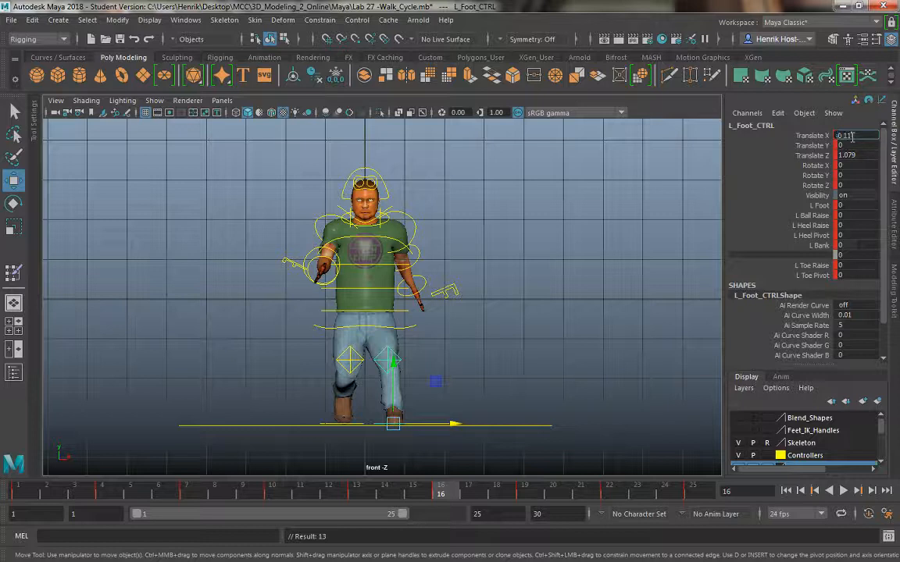
key("Return")
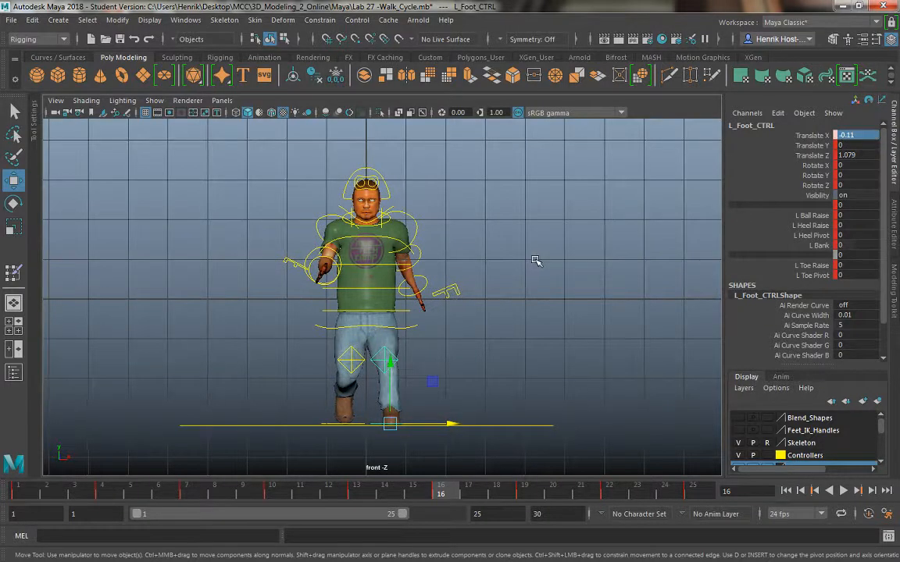
left_click_drag(442, 492, 525, 492)
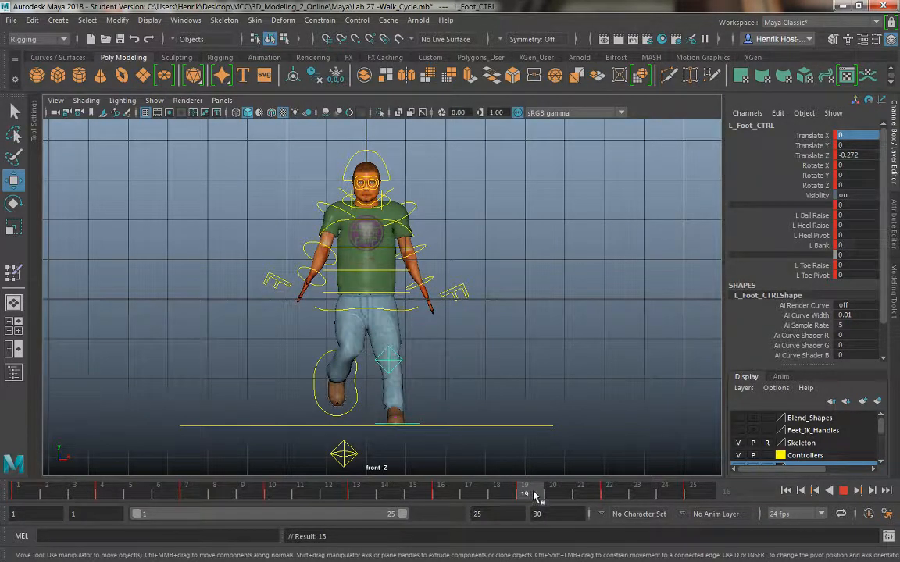
left_click(849, 136)
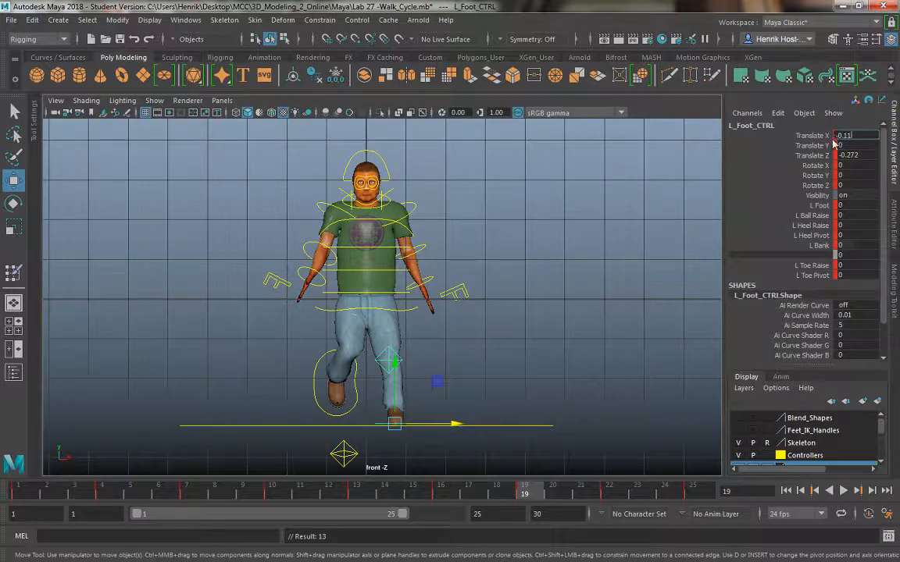
key("Return")
middle_click_drag(536, 237, 537, 238, "alt")
key("s")
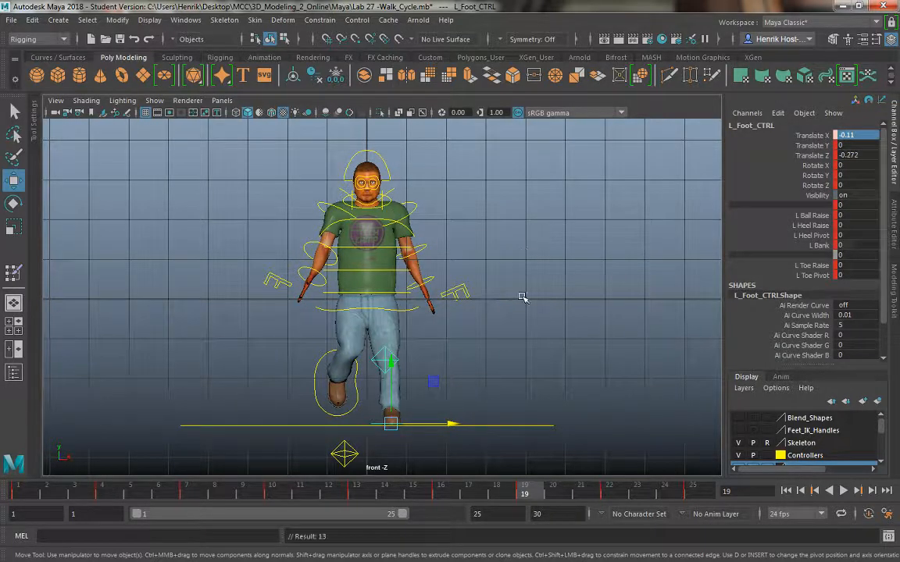
Set L_Foot_CTRL's Translate X to -0.11 at frame 22 and key it
left_click_drag(556, 491, 610, 492)
left_click(846, 137)
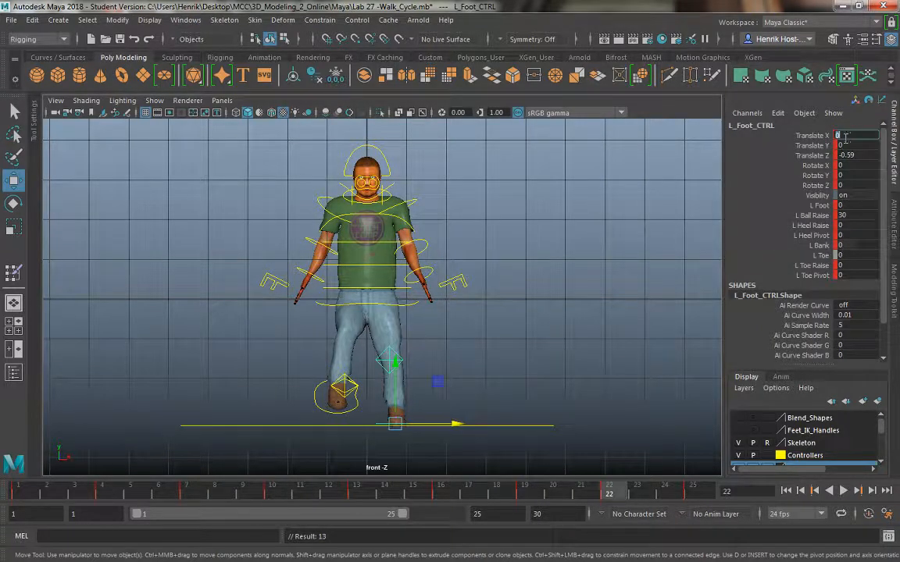
type("-0.11")
key("Return")
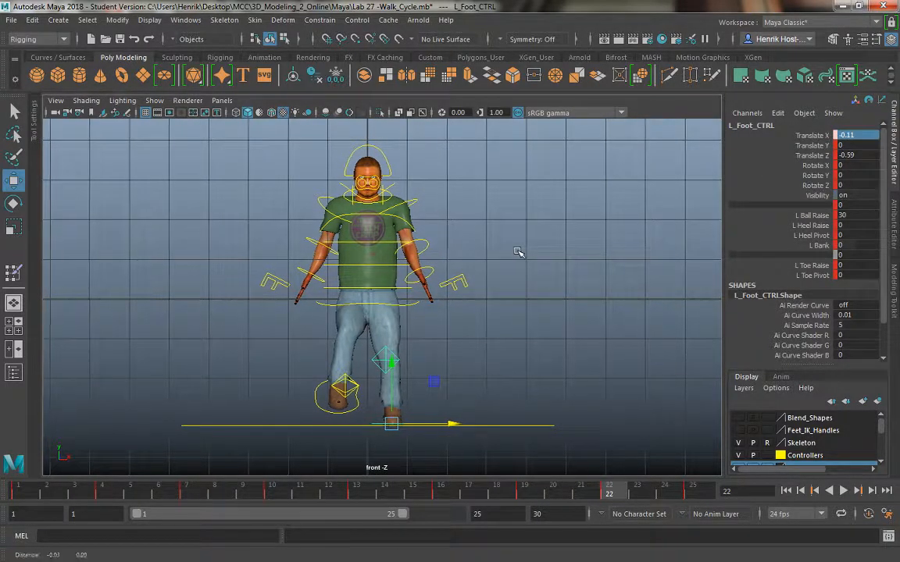
key("s")
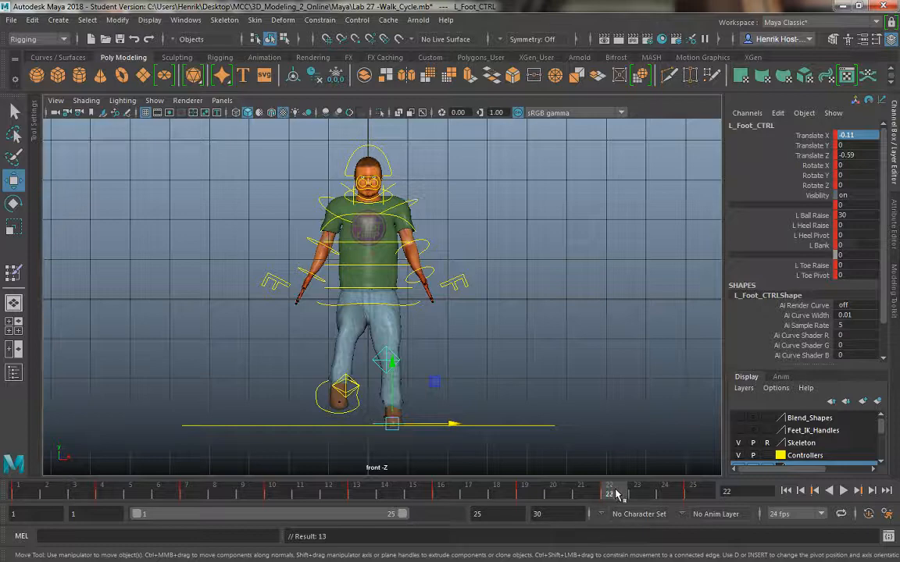
Match R_Foot_CTRL's frame 1 position at frame 25 by setting its Translate X to 0.189 and keying it
left_click_drag(616, 494, 11, 465)
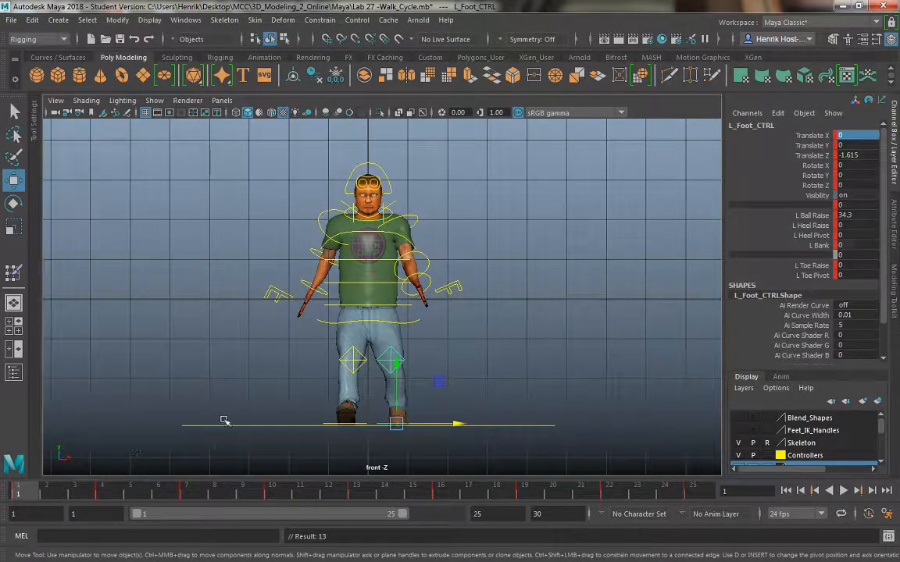
left_click(328, 425)
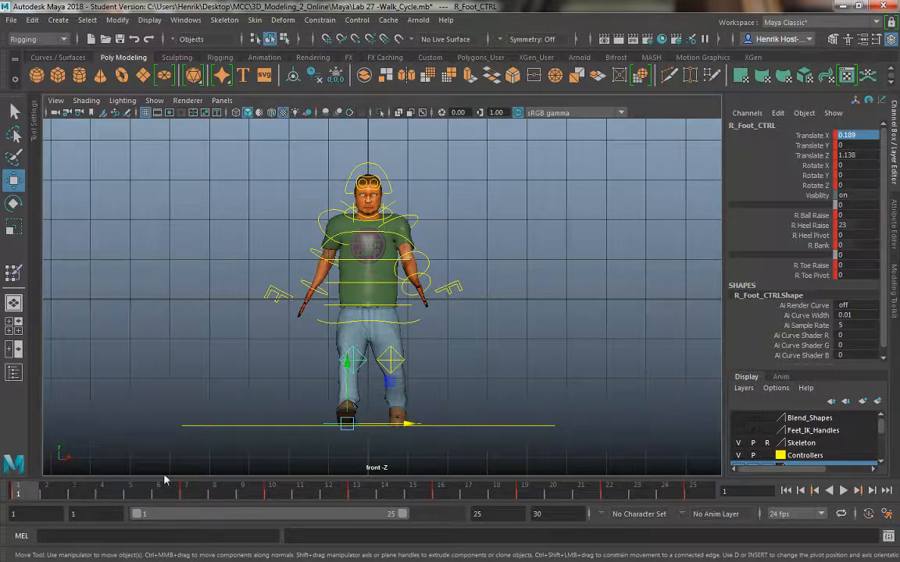
left_click(848, 135)
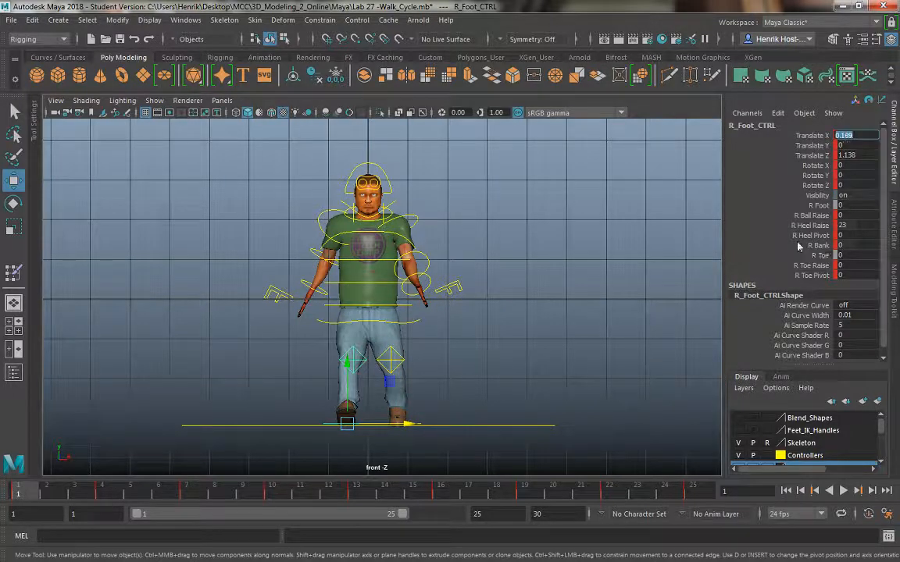
left_click(694, 496)
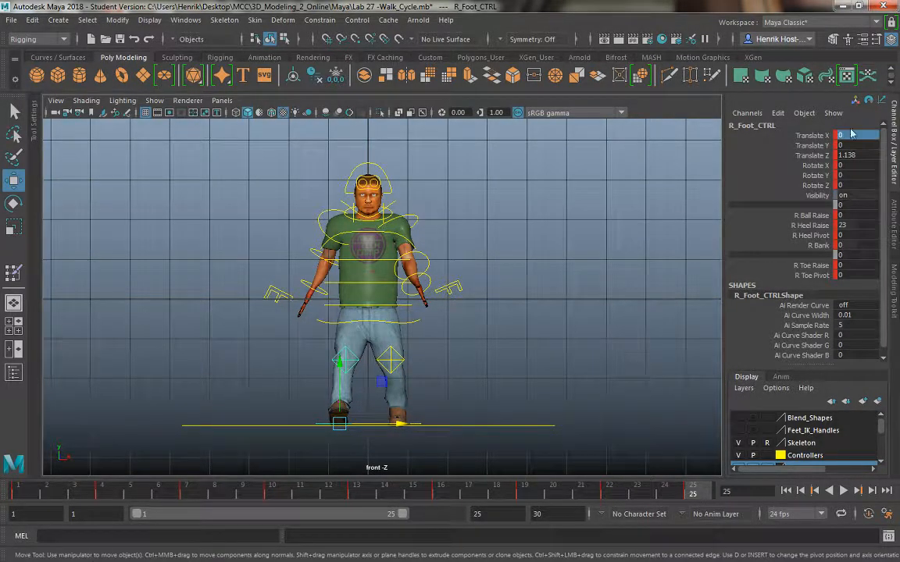
left_click(860, 134)
type("0.189")
key("Return")
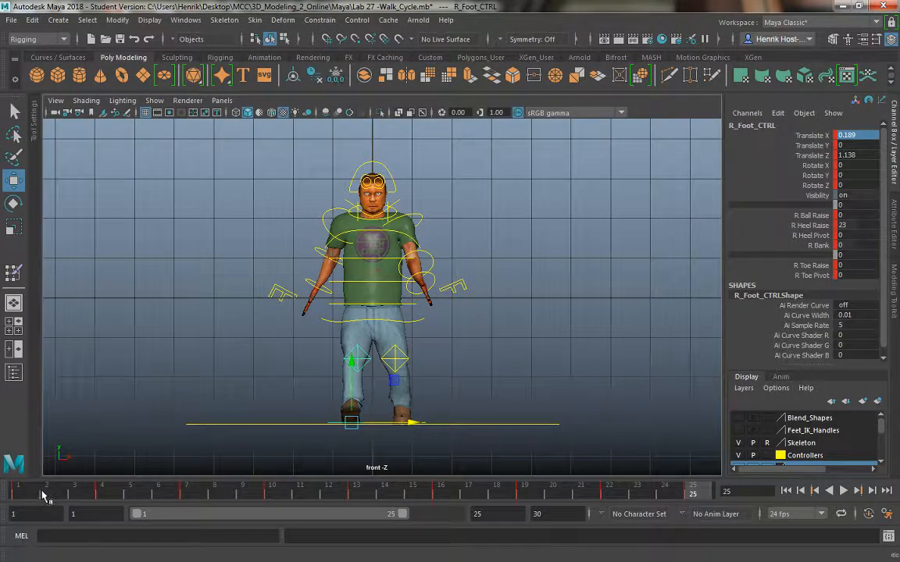
Preview the foot motion, and shift Root_CTRL over the planted left foot at frame 19, to a Translate X of about 0.331, with a key
left_click(14, 495)
key("alt+v")
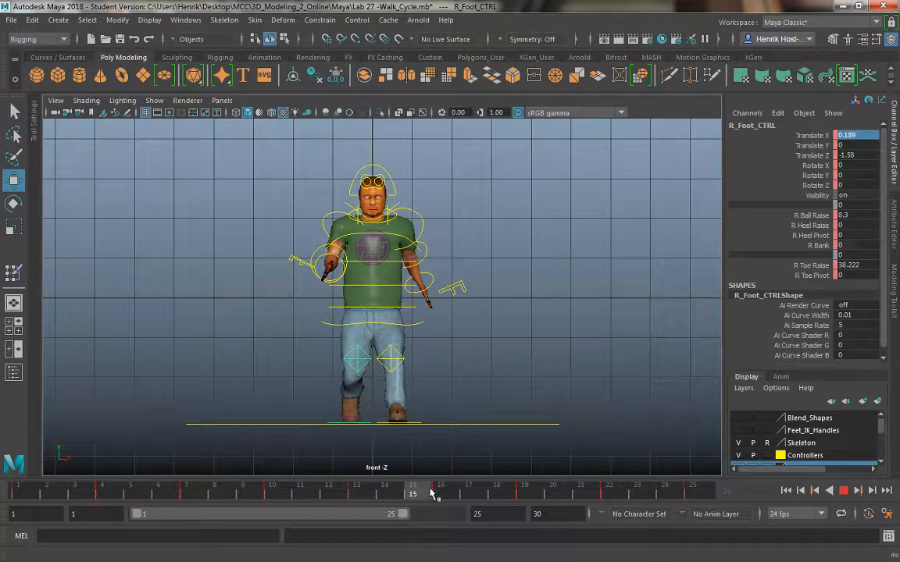
key("alt+v")
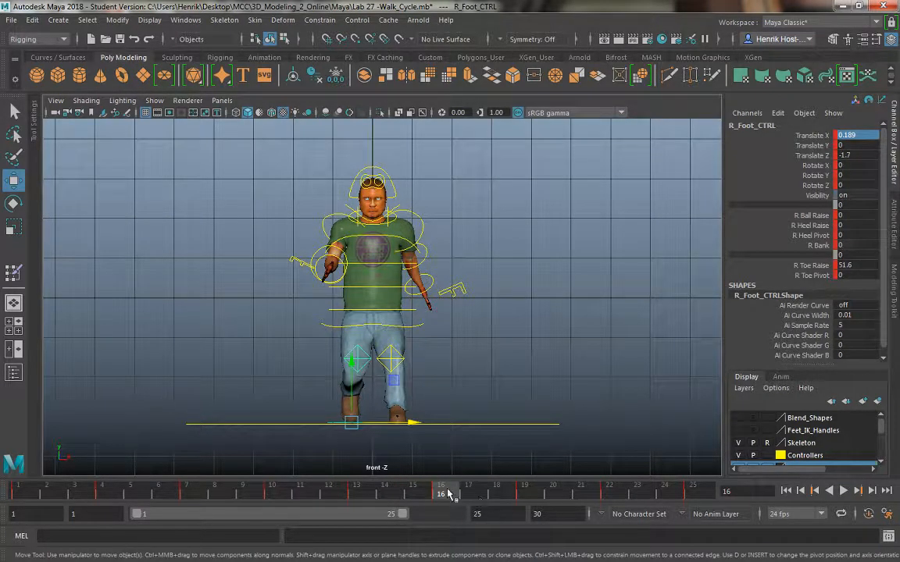
mouse_move(448, 493)
left_mouse_down()
mouse_move(380, 493)
mouse_move(524, 494)
left_mouse_up()
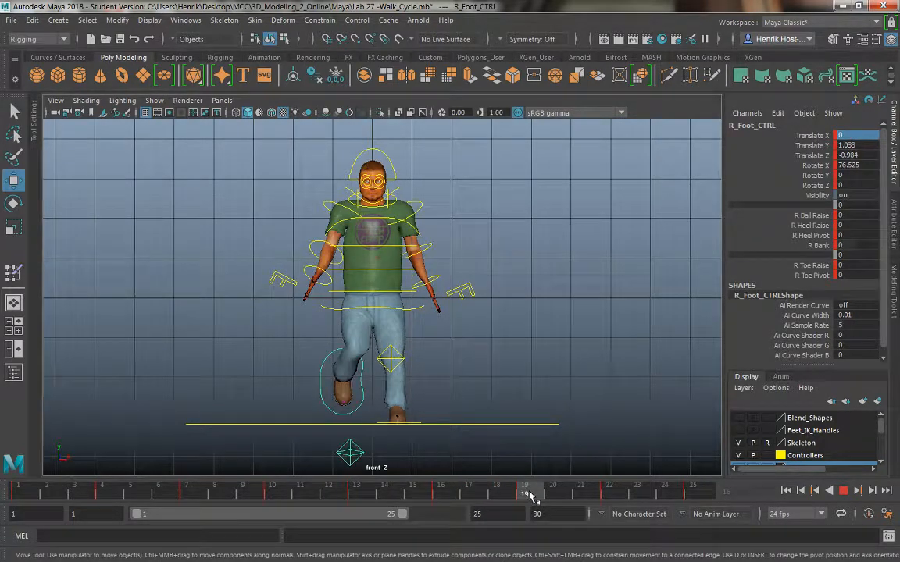
left_click(419, 310)
left_click_drag(432, 312, 440, 312)
key("s")
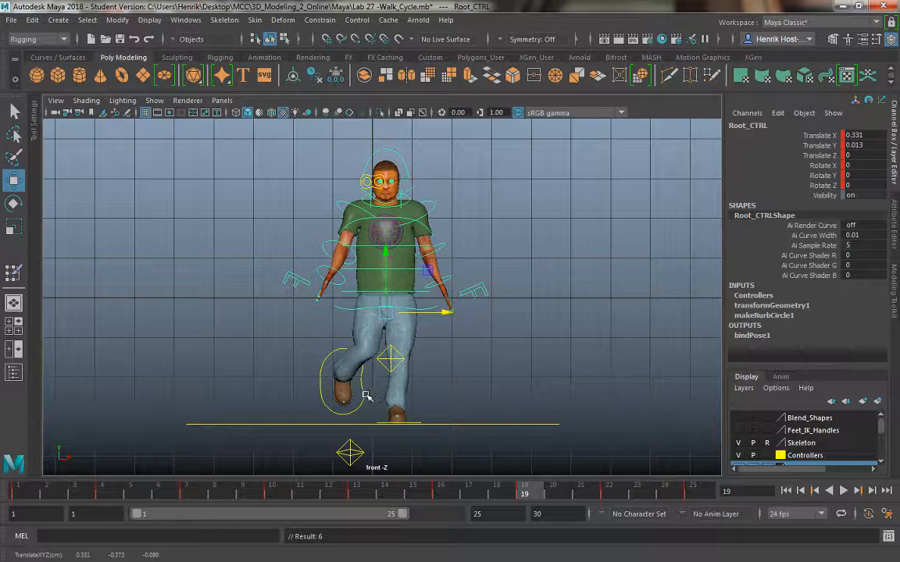
Move R_Foot_CTRL inward at frame 19 to a Translate X of about 0.221 and key it
left_click(342, 385)
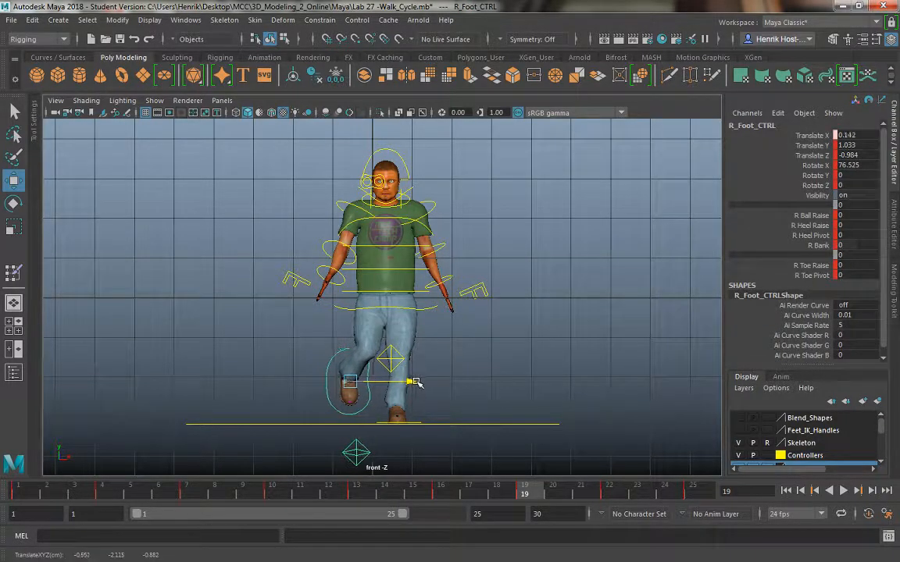
left_click_drag(417, 383, 419, 383)
left_click(353, 451)
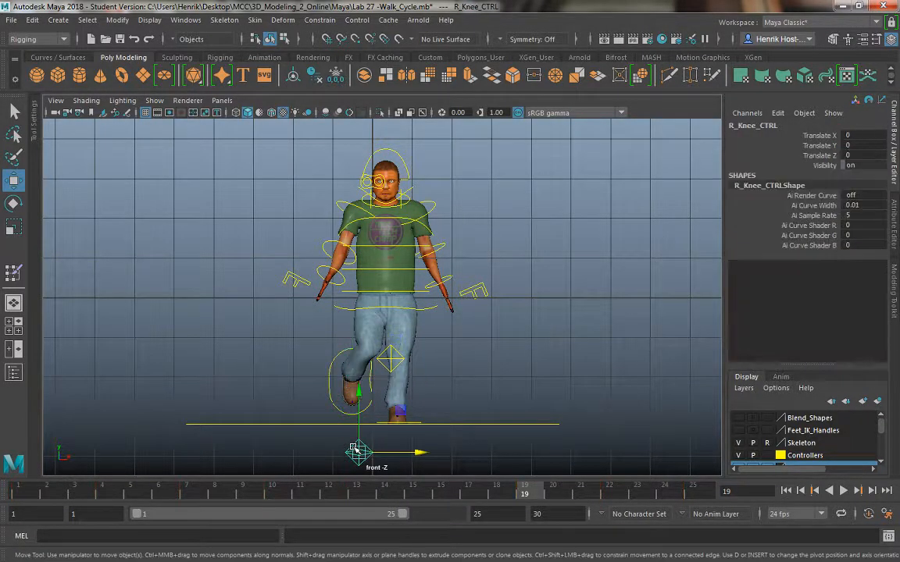
left_click(332, 402)
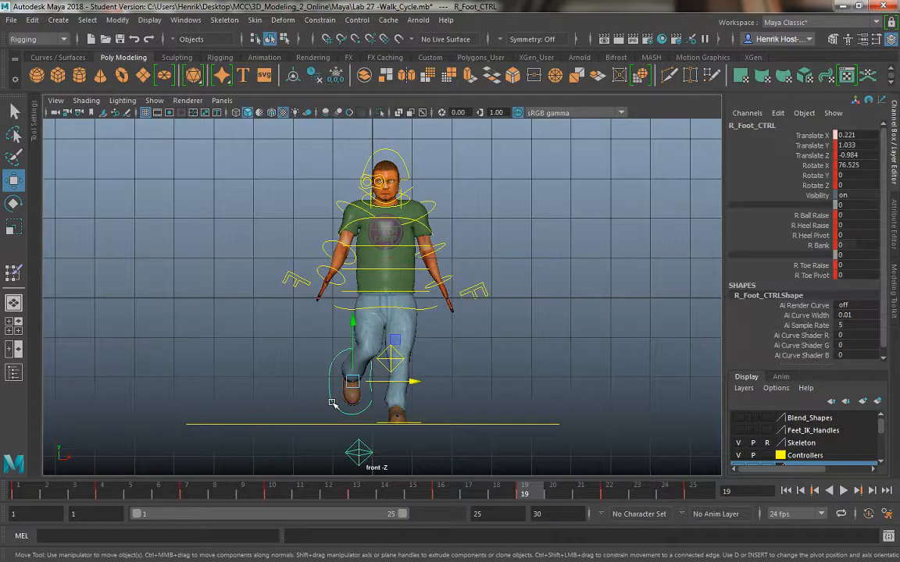
Key R_Knee_CTRL at its current position on frames 1, 4, 7, 10, 13 and 17
left_click(357, 453)
left_click_drag(527, 496, 17, 494)
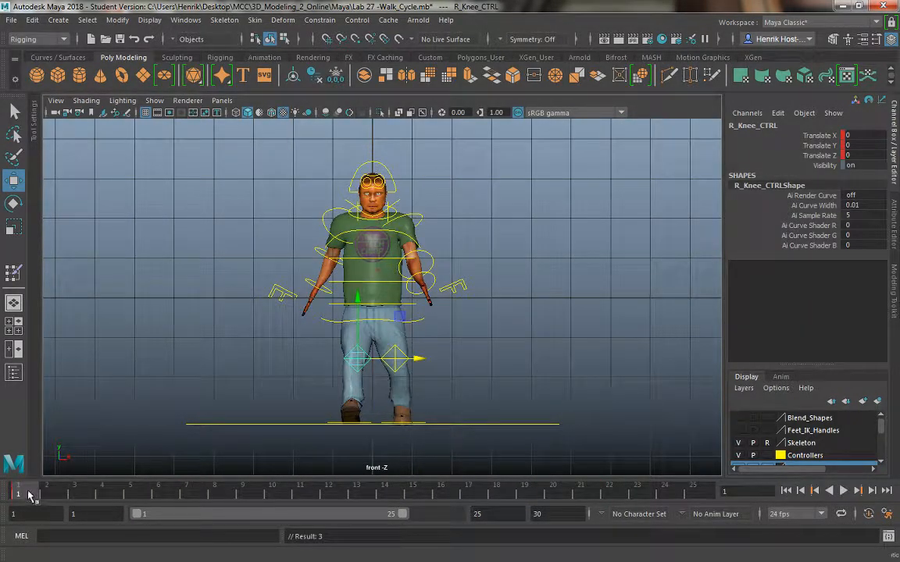
key("alt+v")
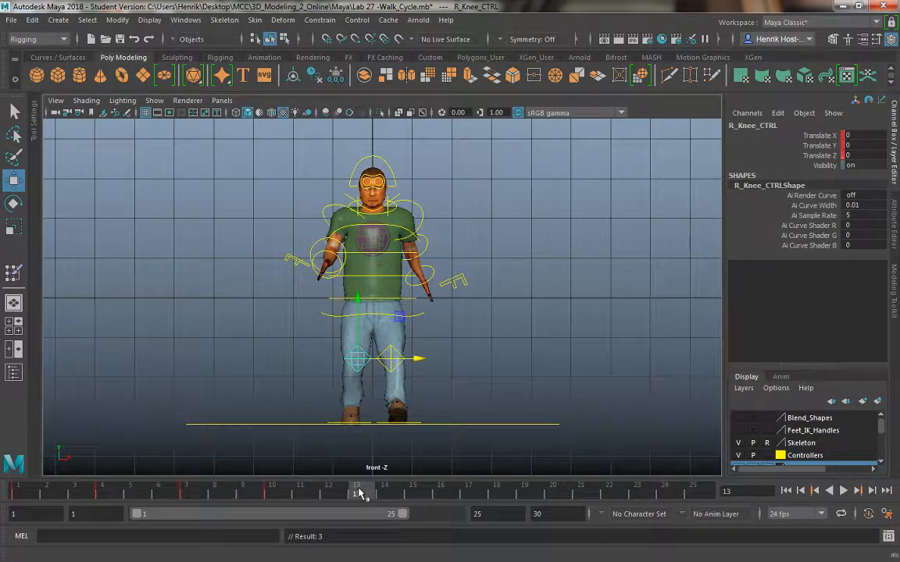
left_click(469, 493)
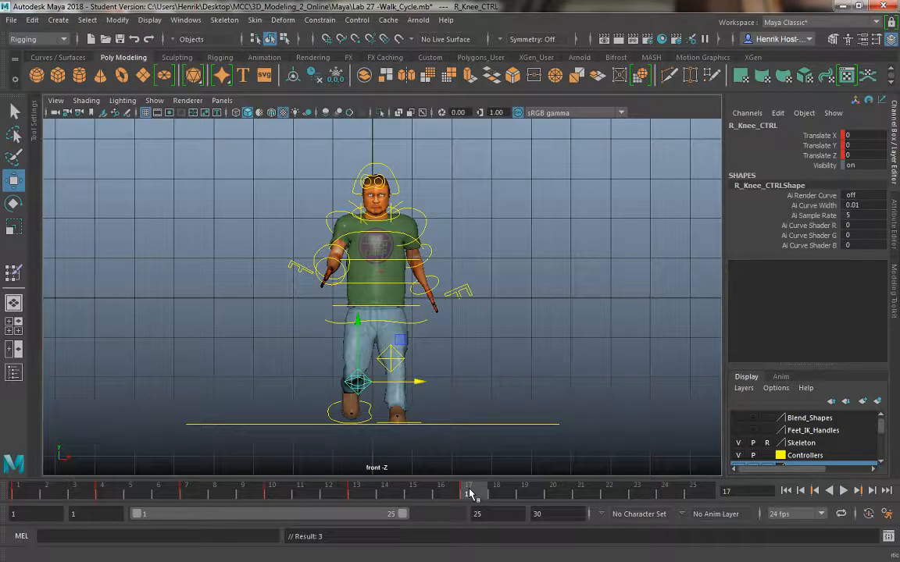
key("alt+v")
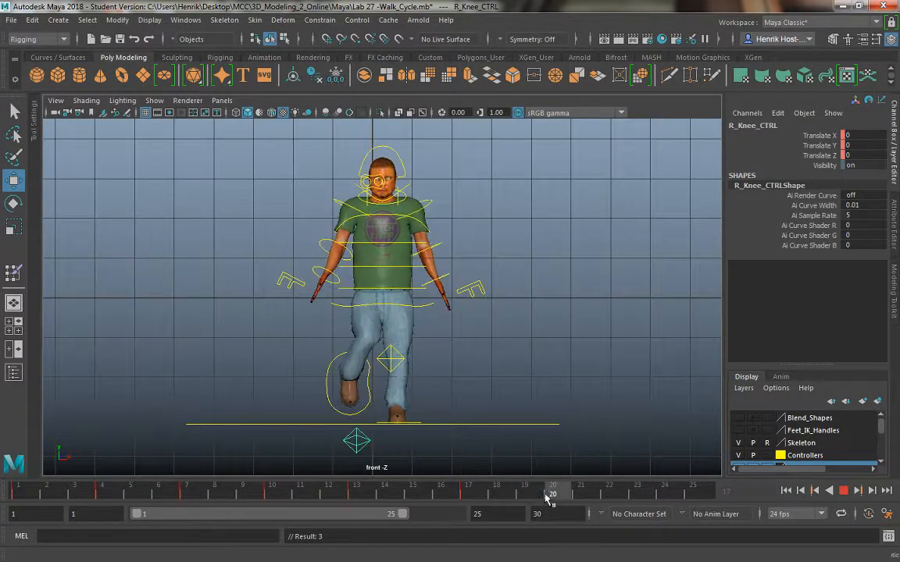
Undo the misplaced R_Knee_CTRL key at frame 17 and key the control at frame 16 instead
left_click(469, 493)
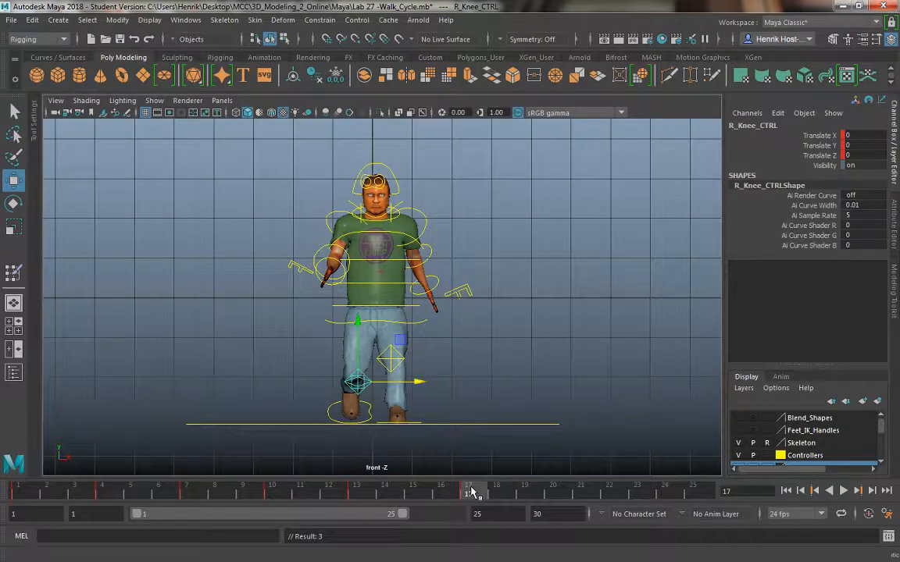
key("ctrl+z")
left_click_drag(469, 492, 449, 493)
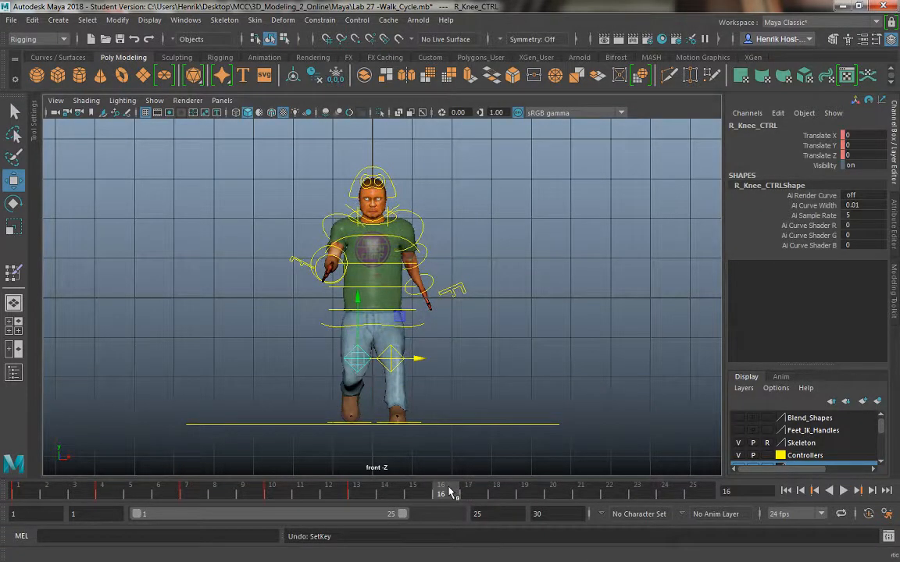
key("alt+v")
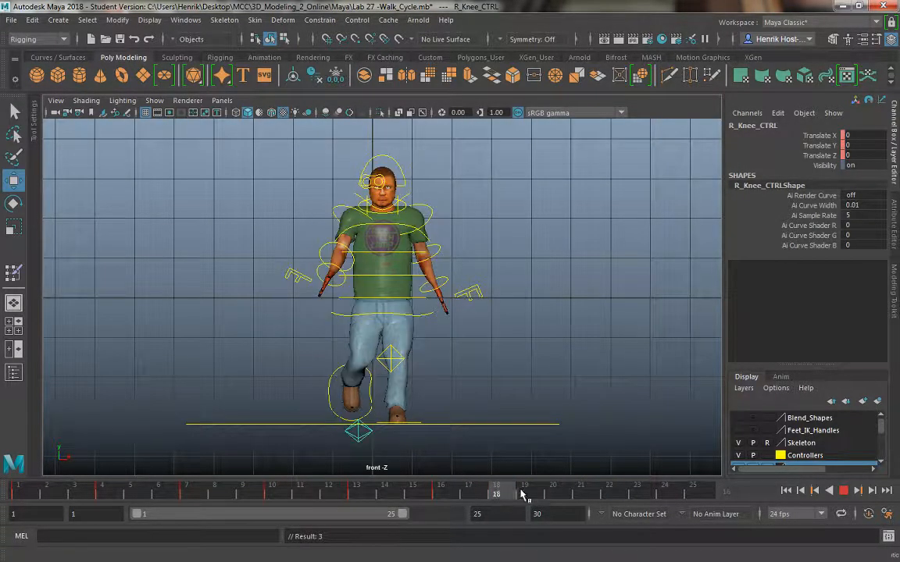
Move R_Knee_CTRL outward at frame 19 to a Translate X of about -1.15 and key it
left_click_drag(533, 494, 532, 493)
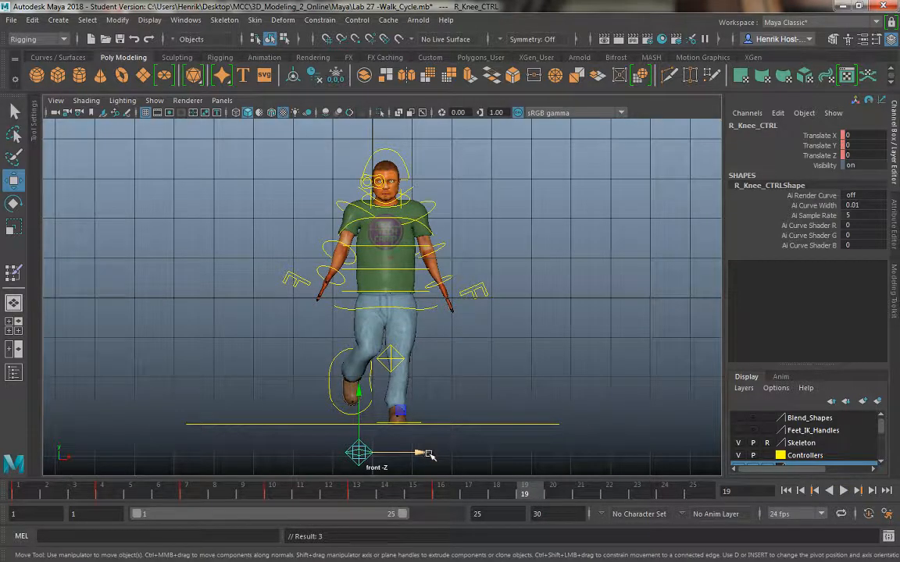
left_click_drag(422, 454, 375, 451)
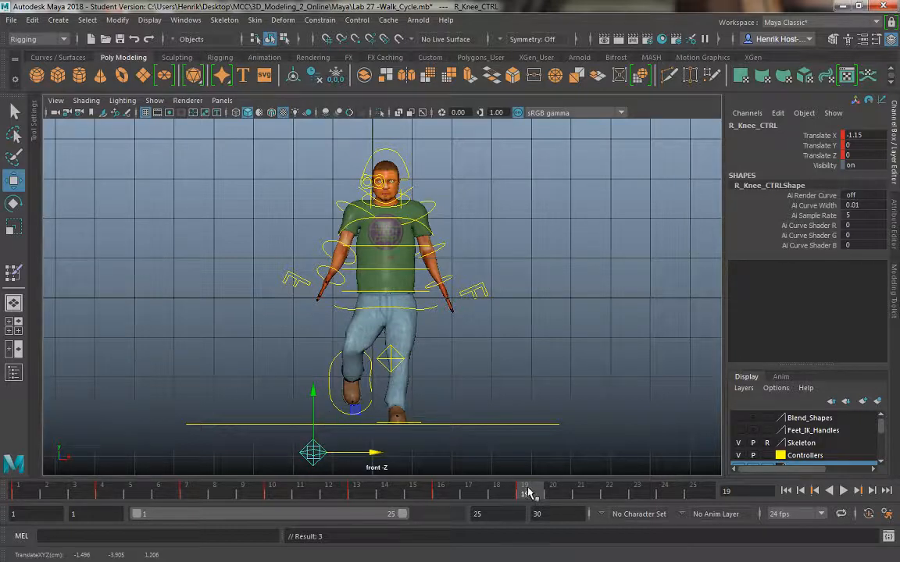
key("alt+v")
Key R_Knee_CTRL at frame 22 with a Translate X of about -0.378, and key its frame 1 position at frame 25
left_click(607, 493)
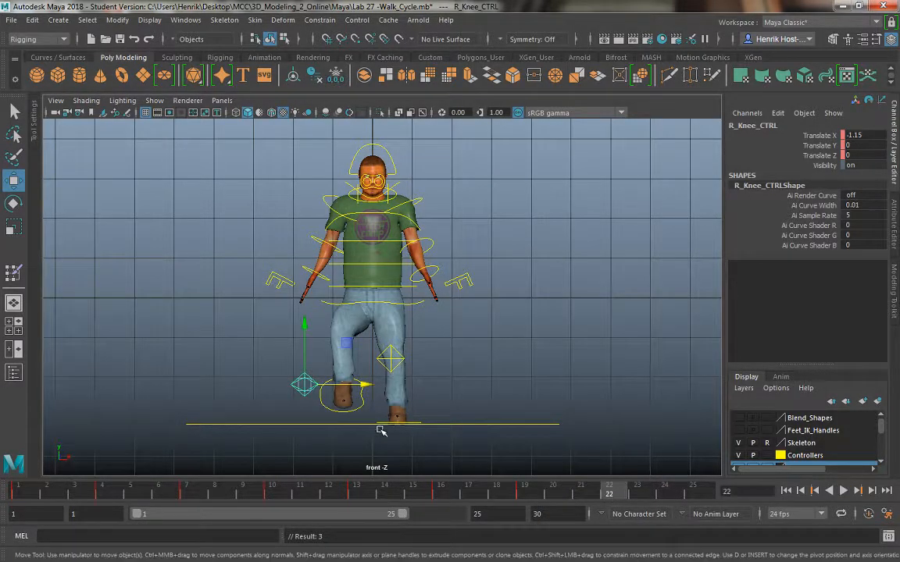
left_click_drag(372, 391, 402, 389)
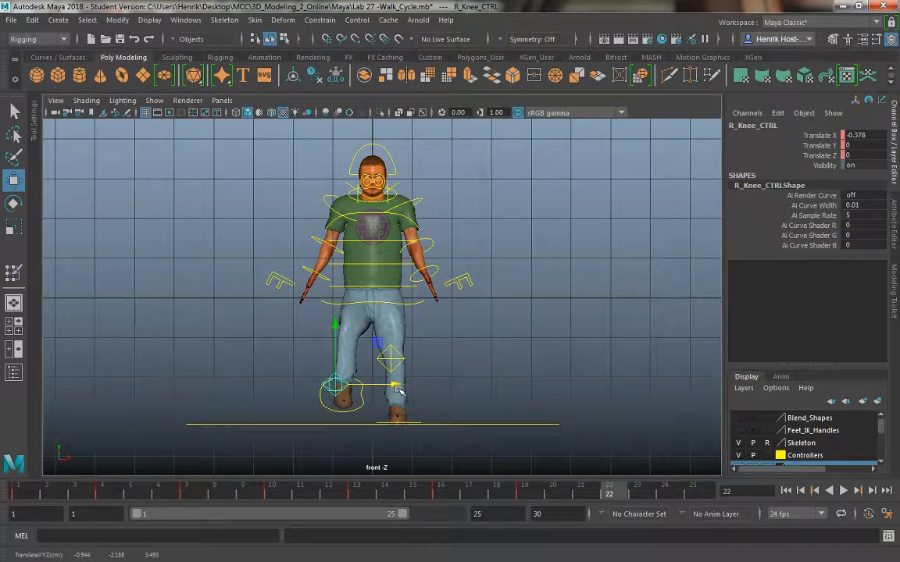
left_click(22, 492)
key("alt+v")
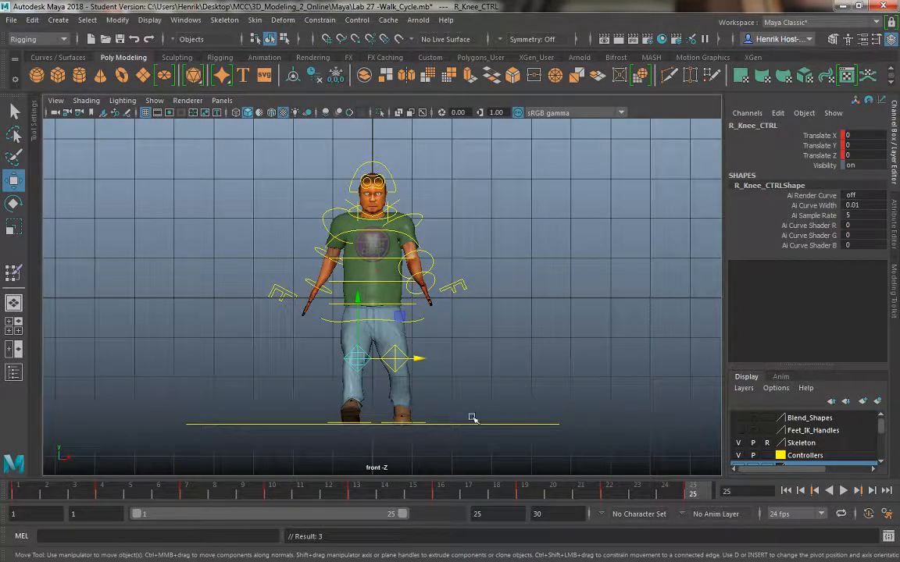
Key L_Knee_CTRL at its current position on every third frame from 1 to 25
left_click(408, 366)
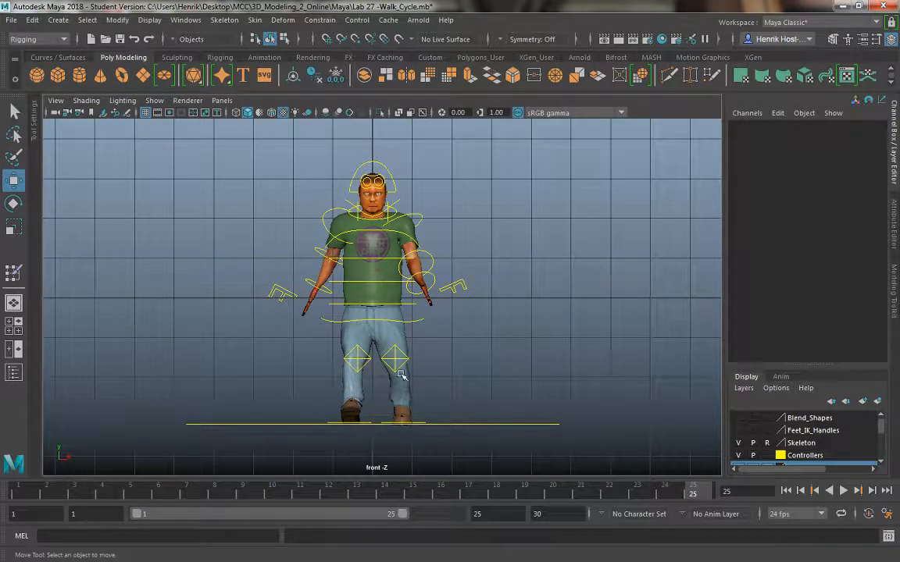
left_click(395, 349)
left_click(22, 494)
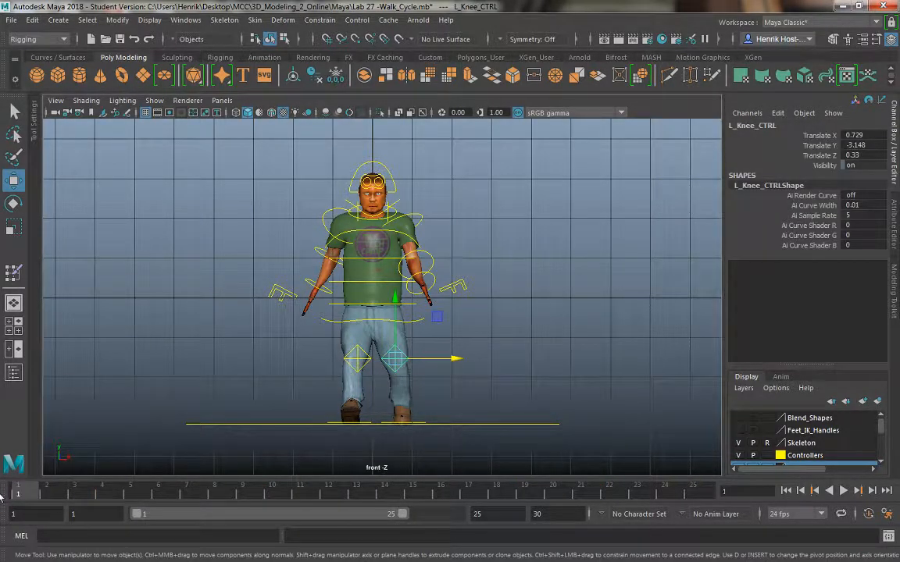
key("s")
left_click_drag(86, 493, 608, 493)
left_click_drag(700, 492, 187, 506)
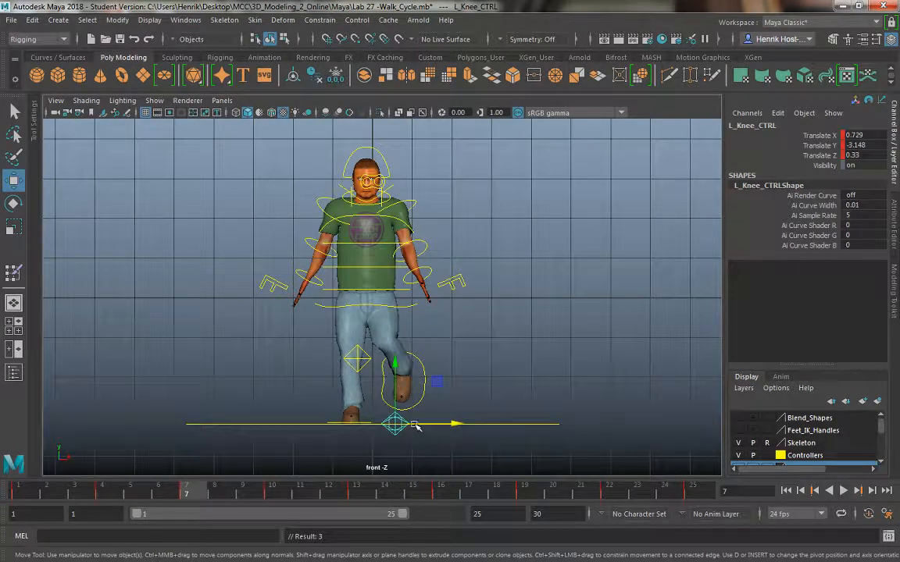
Move L_Knee_CTRL outward along X at frame 7, key it and preview the walk cycle
left_click_drag(453, 424, 492, 424)
key("s")
key("alt+v")
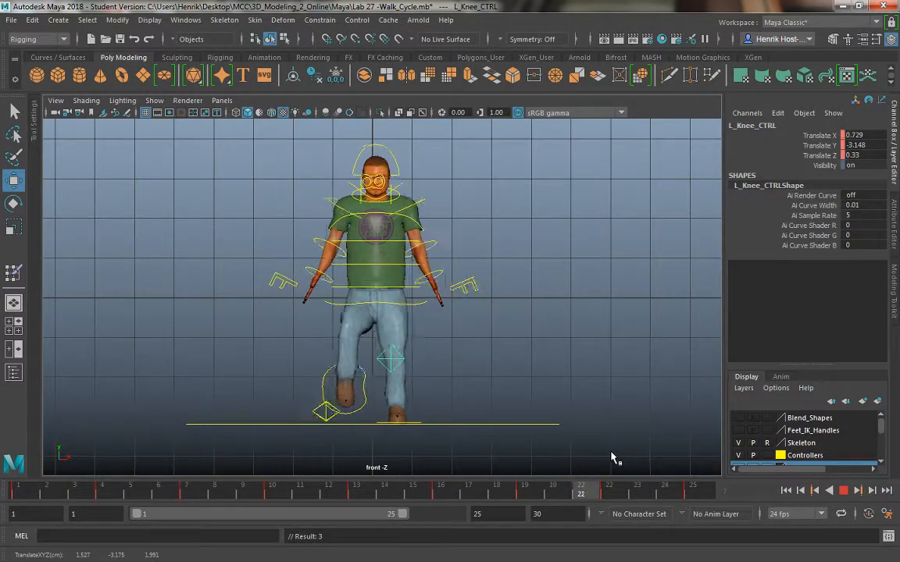
left_click_drag(438, 490, 2, 475)
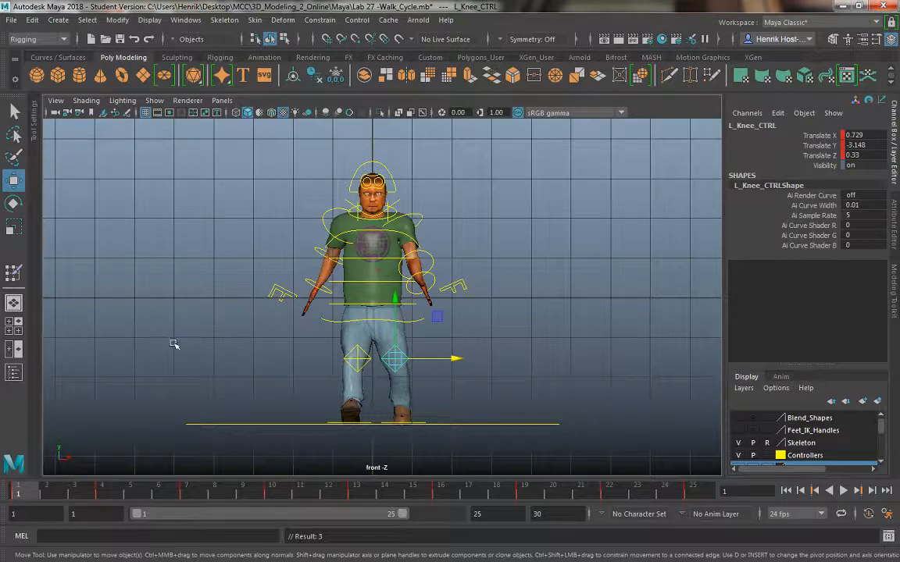
Preview the hip motion, and rotate Root_CTRL at frame 1 to a Rotate Y of about 6.14 with a key
left_click(421, 314)
left_click(419, 321)
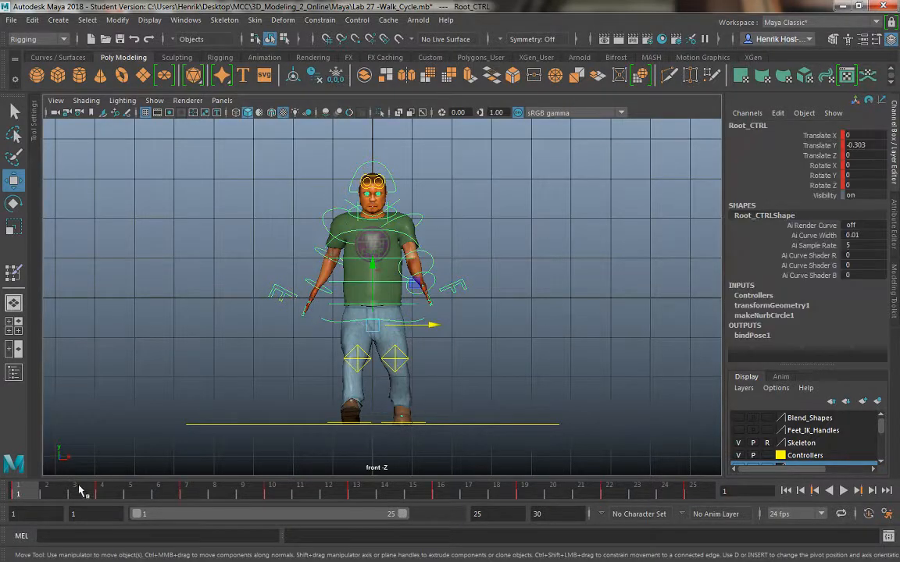
key("alt+v")
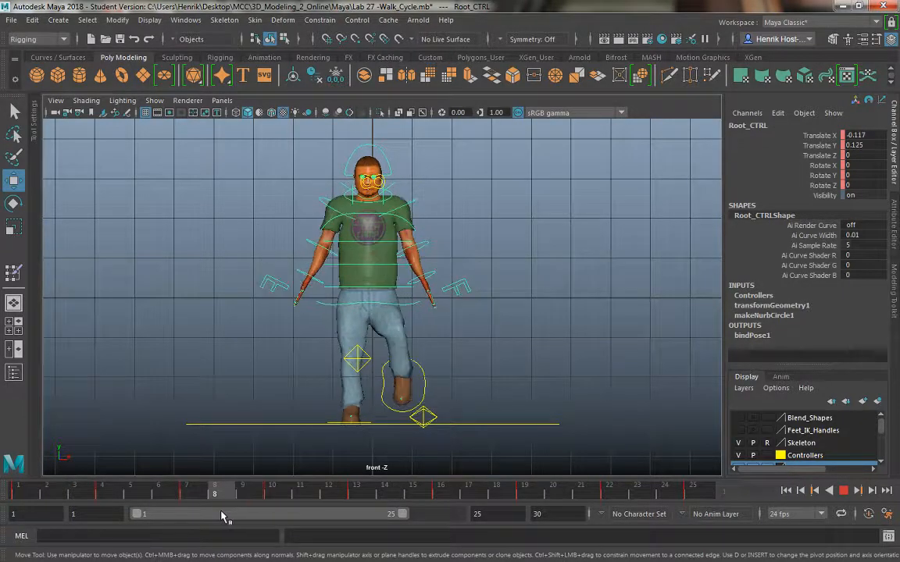
left_click(18, 486)
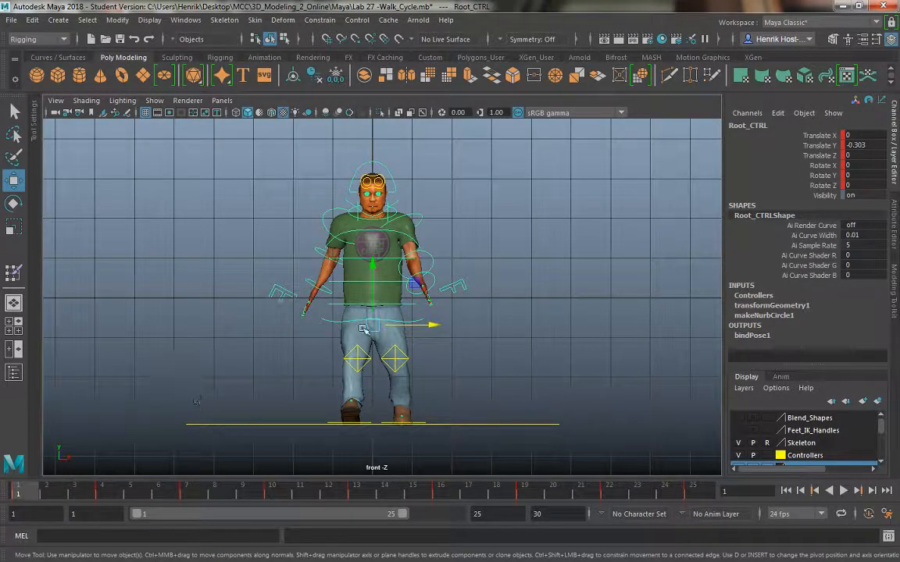
key("e")
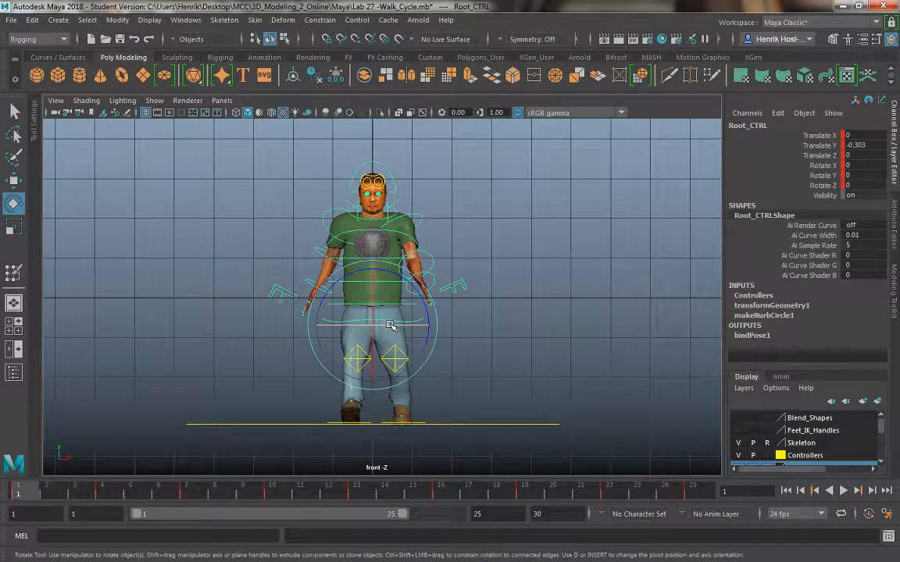
left_click_drag(390, 325, 395, 326)
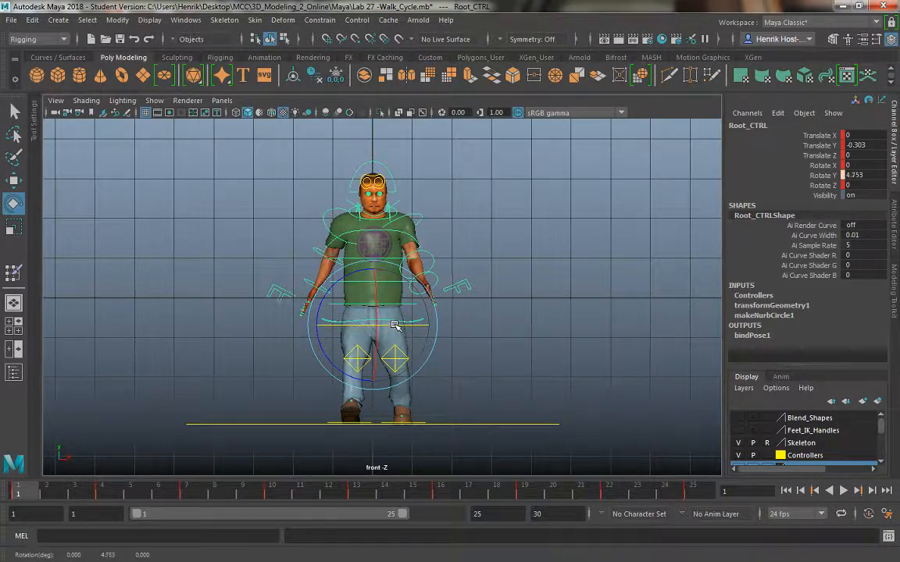
Counter-rotate Chest_CTRL to a Rotate Y of about -6.322 and key it on frames 1 and 25
left_click(334, 244)
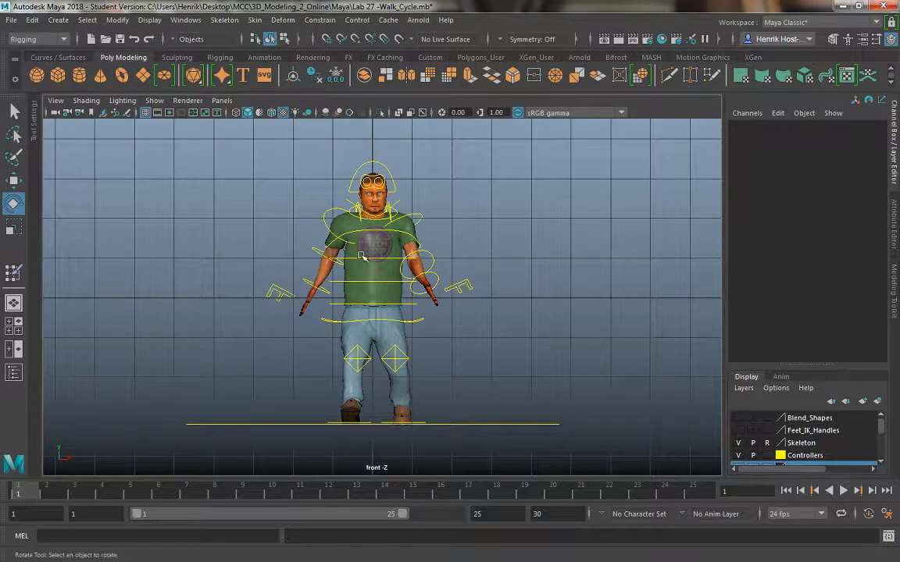
left_click(404, 229)
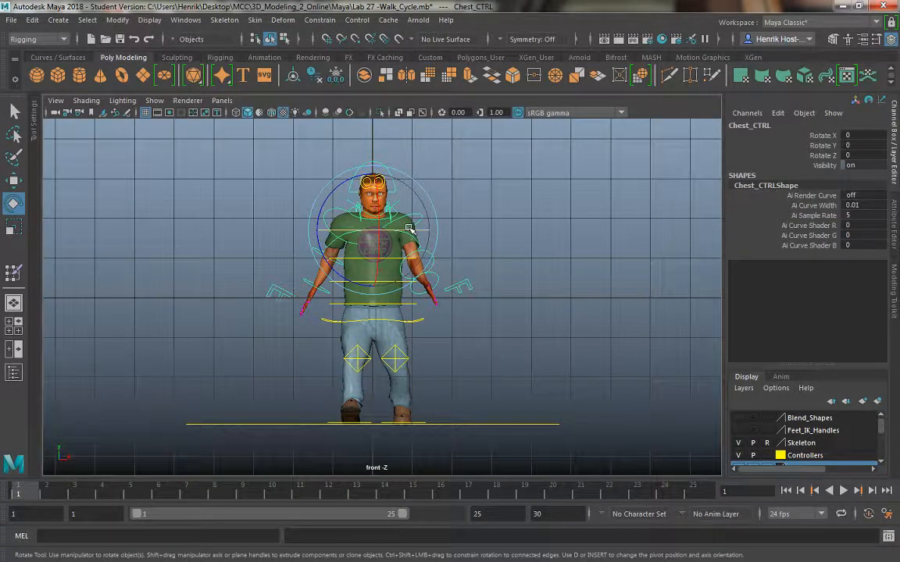
left_click_drag(408, 228, 368, 238)
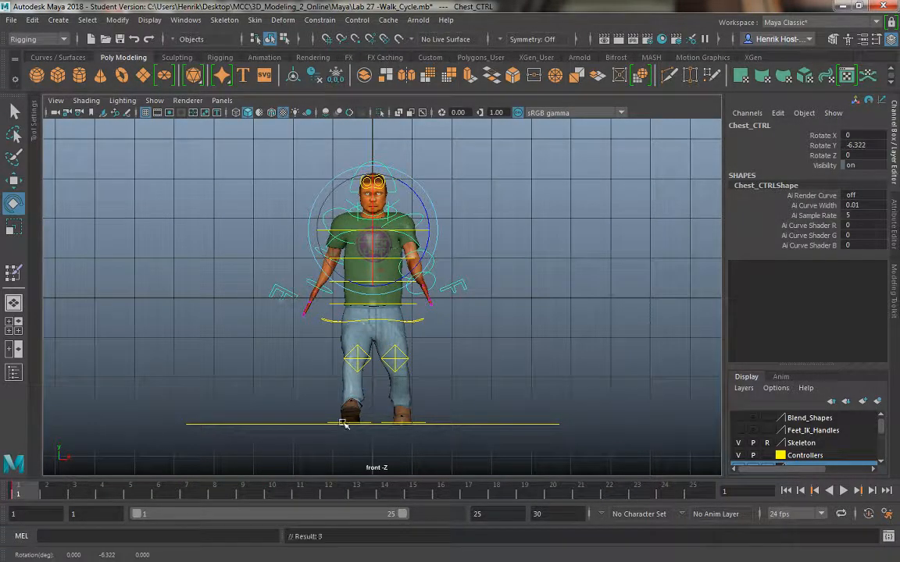
key("shift+e")
left_click_drag(21, 494, 780, 492)
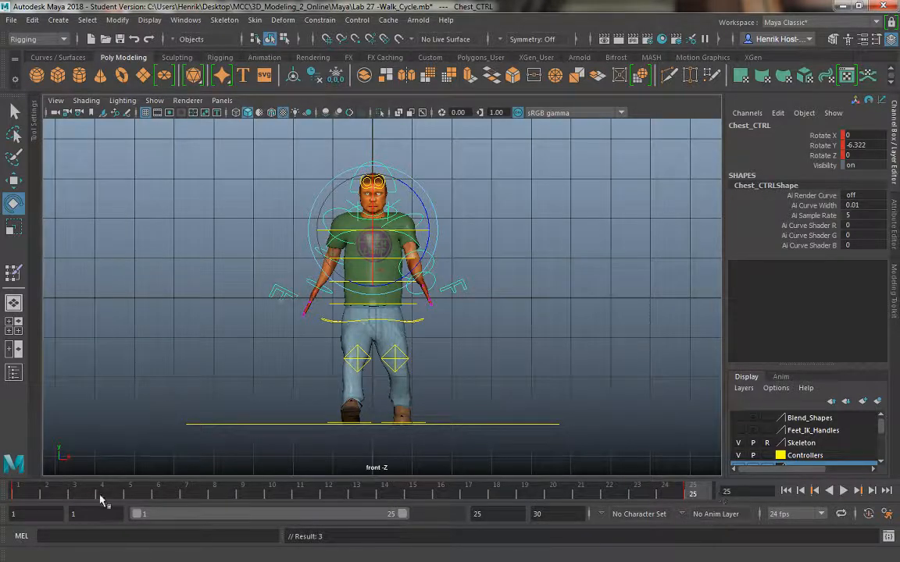
left_click(31, 494)
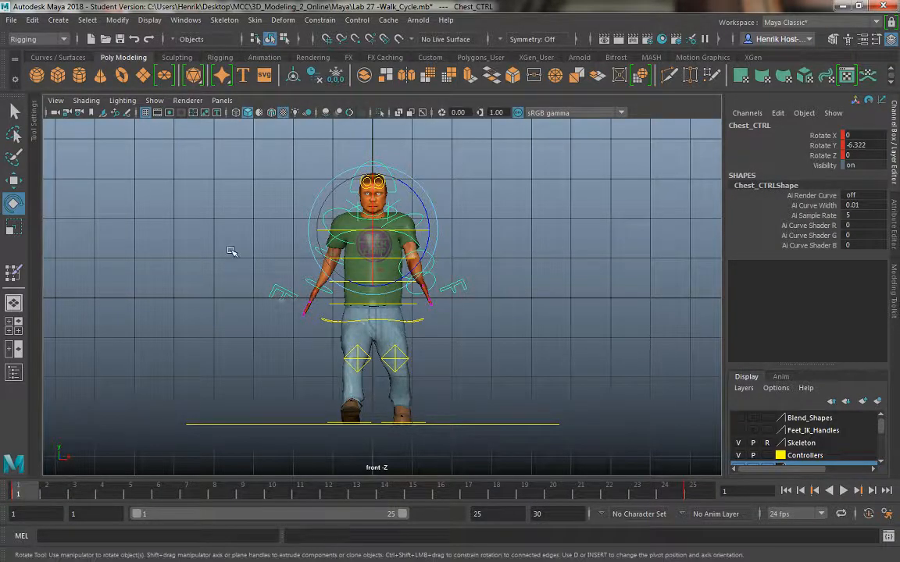
Key Root_CTRL's frame 1 pose at frame 25
left_click(426, 313)
left_click(418, 318)
key("alt+v")
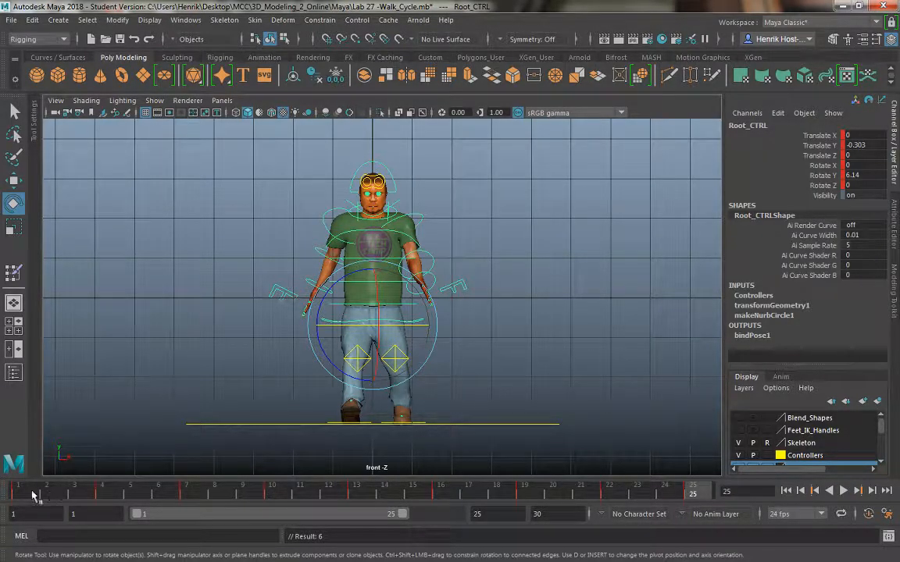
Compare Root_CTRL on frames 1 and 4, and rotate it around Y at frame 4 in the same direction as frame 1
left_click_drag(19, 494, 109, 494)
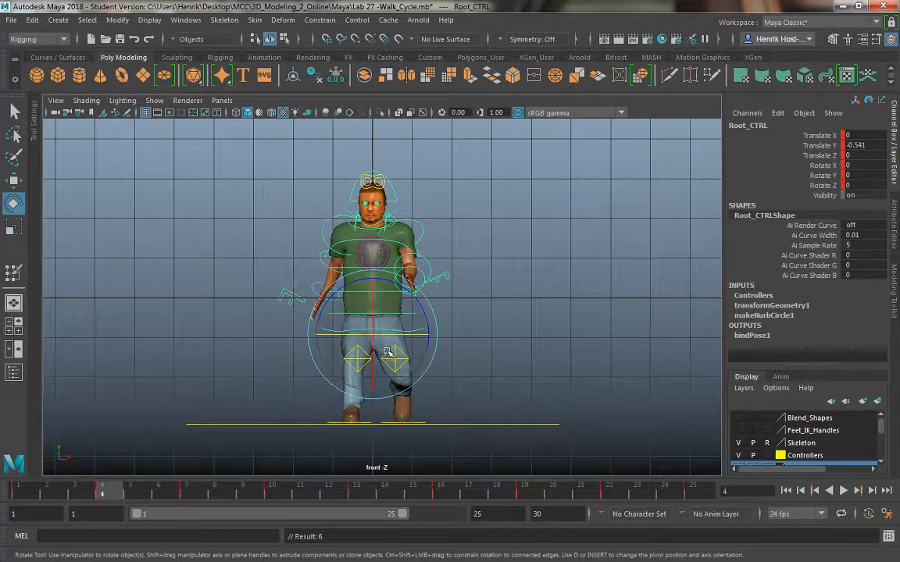
left_click(19, 494)
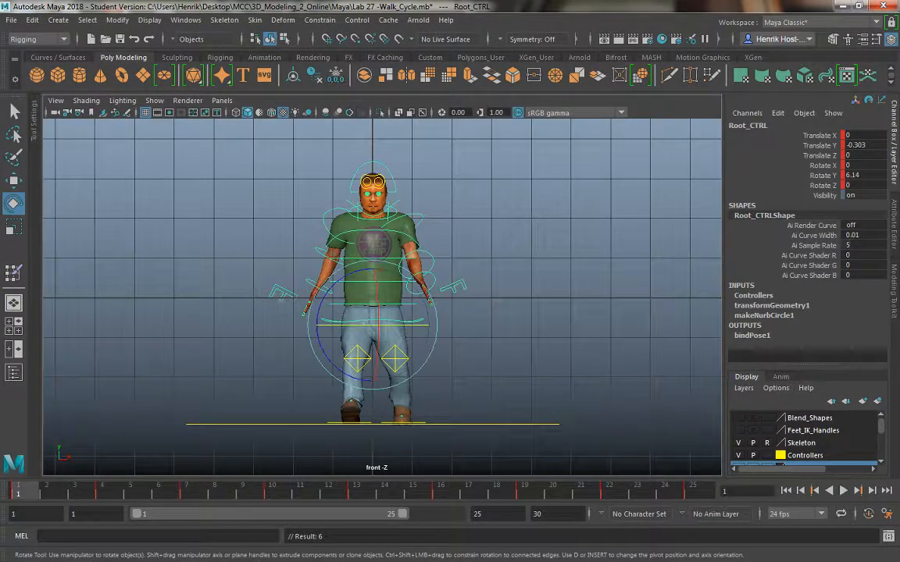
left_click(106, 494)
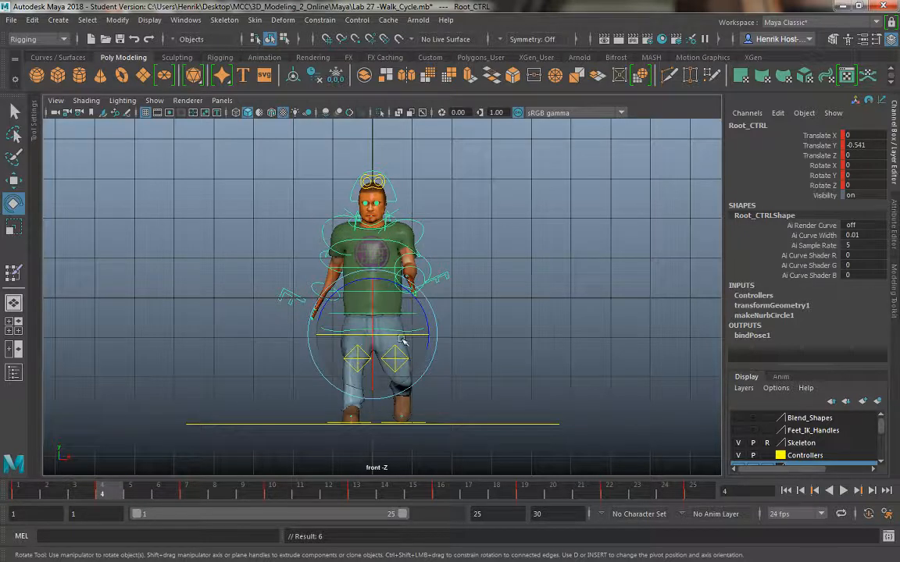
left_click_drag(401, 333, 407, 333)
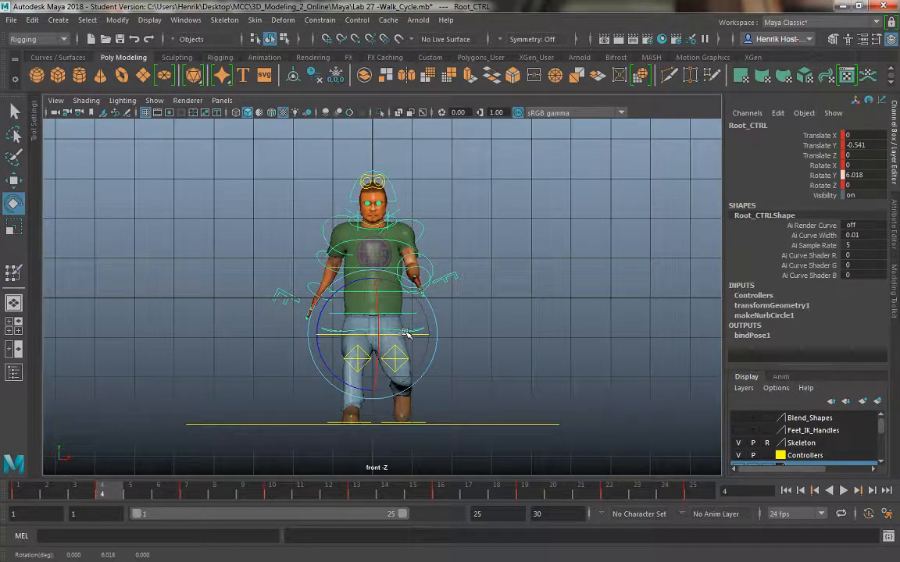
key("ctrl+z")
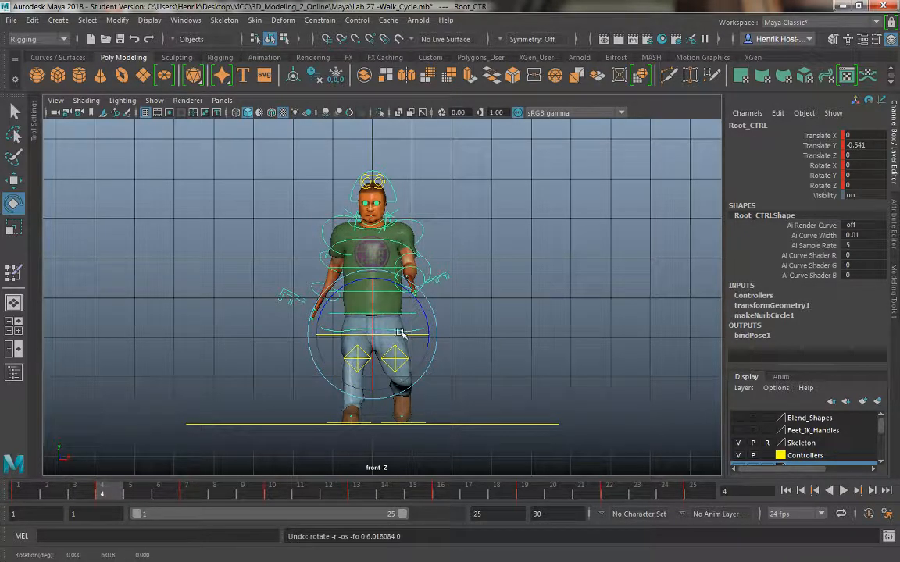
left_click_drag(399, 334, 409, 334)
Counter-rotate Chest_CTRL at frame 4 to a Rotate Y of about -10.316, key it and preview the motion
left_click(415, 253)
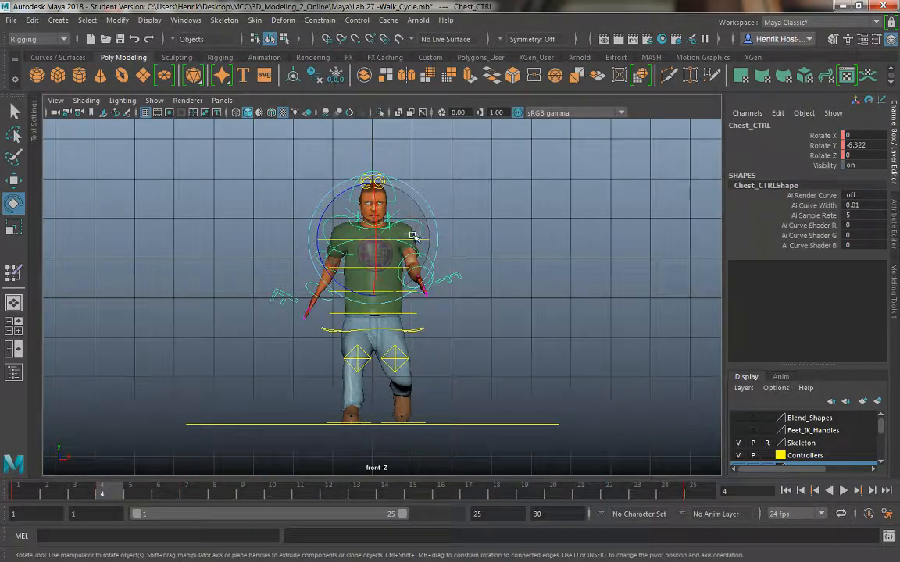
left_click_drag(413, 236, 406, 240)
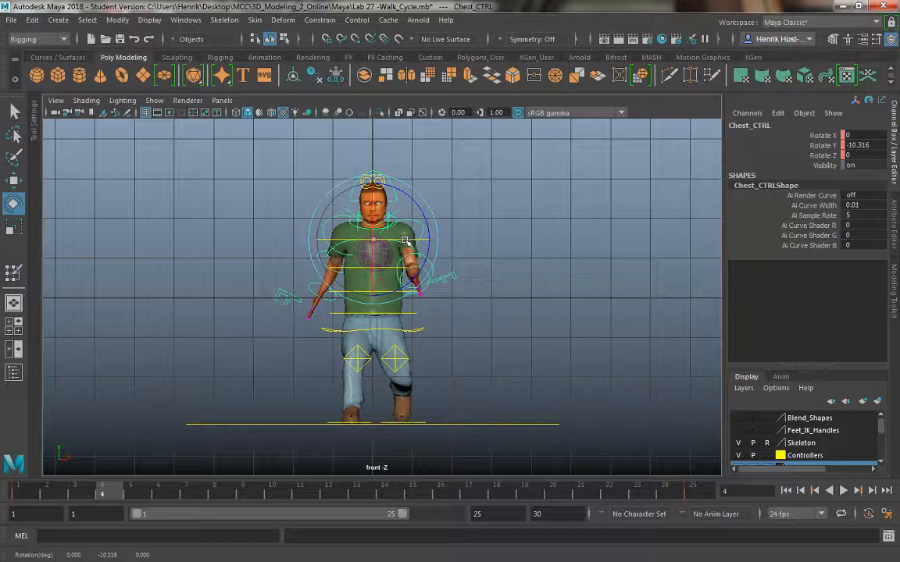
key("s")
key("alt+v")
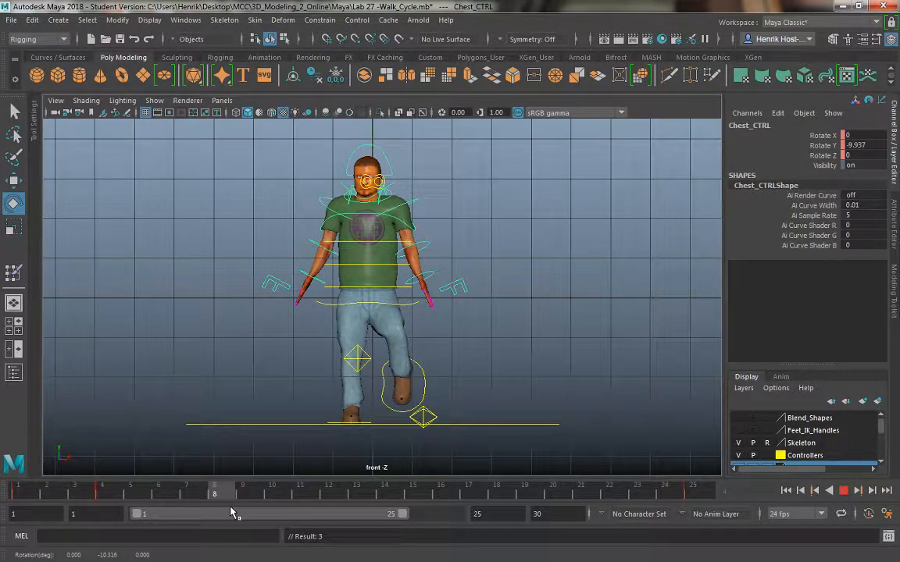
key("alt+v")
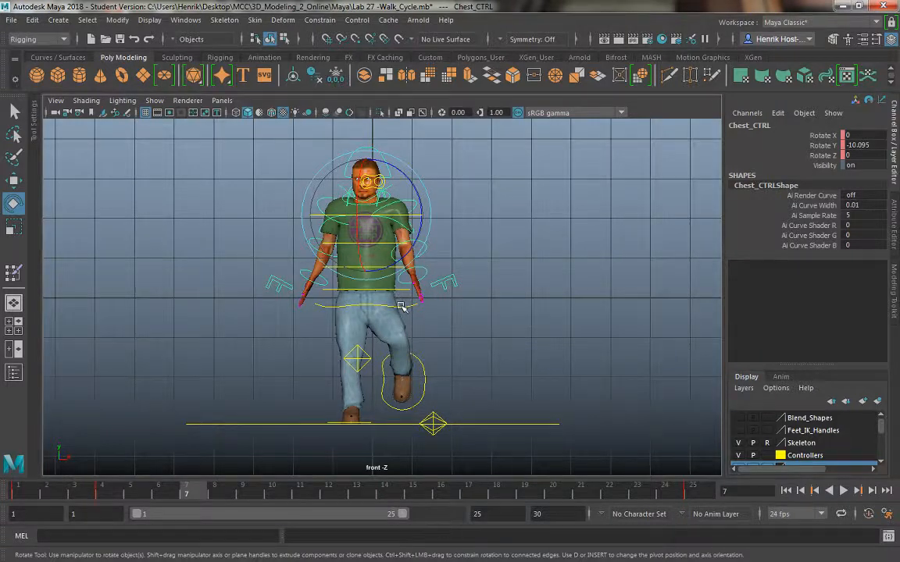
Rotate Root_CTRL at frame 7 to a Rotate Y of about -3.083, and counter-rotate Chest_CTRL around Y with a key
left_click(401, 307)
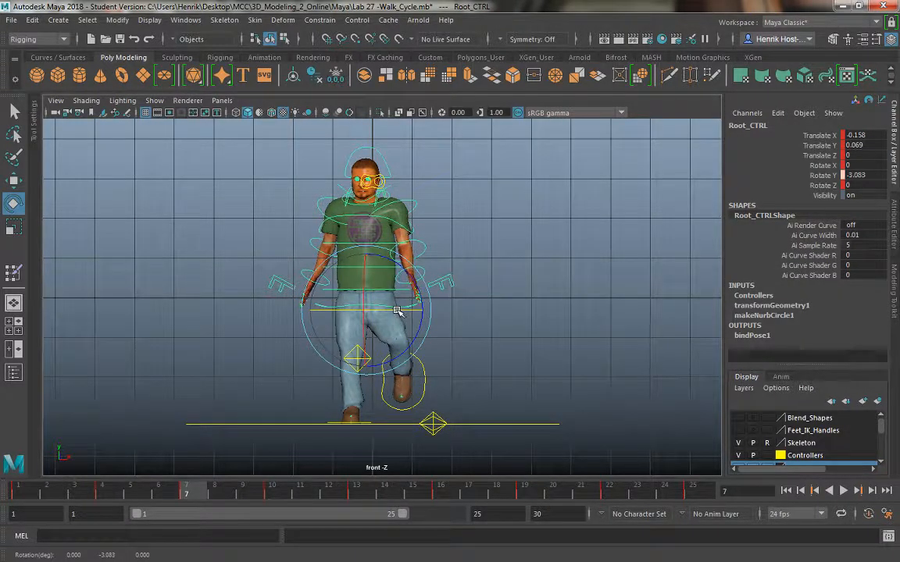
left_click(353, 219)
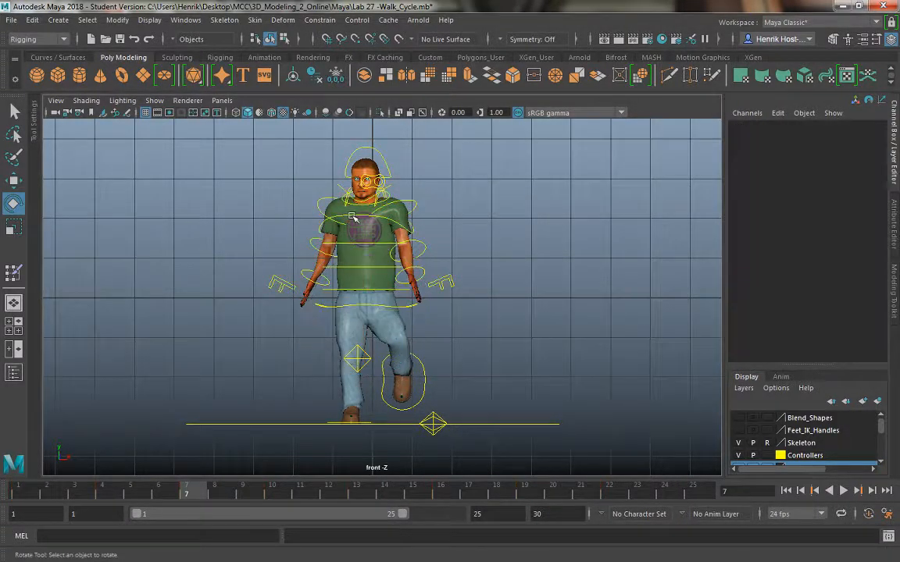
left_click(350, 210)
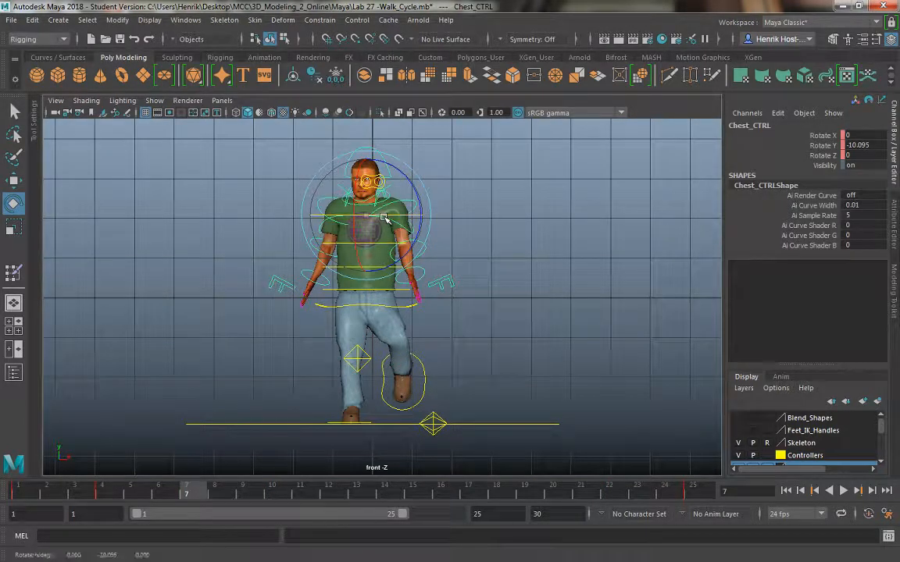
left_click_drag(384, 218, 388, 218)
key("s")
Key frame 10 with Root_CTRL at a Rotate Y of about -5.497 and Chest_CTRL at about 0.912
left_click_drag(212, 496, 272, 494)
left_click(394, 310)
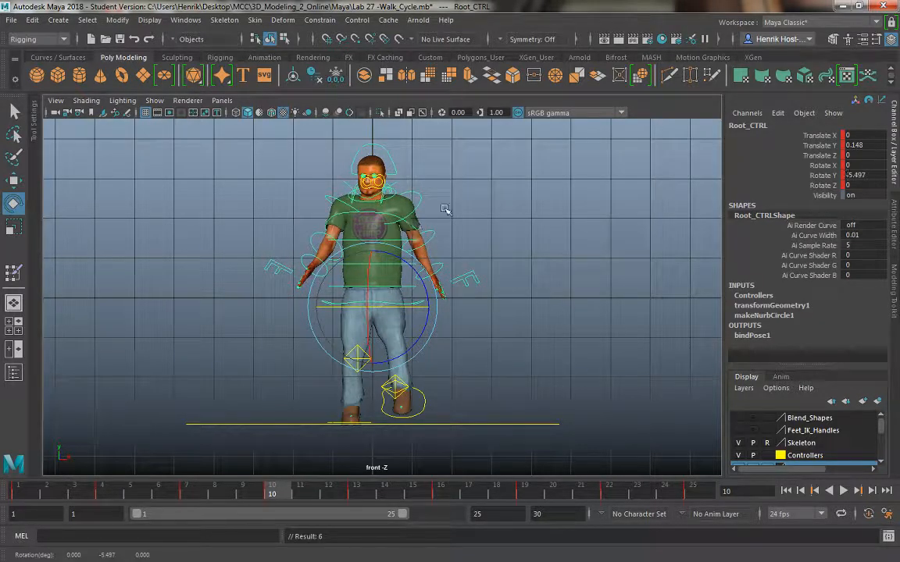
left_click(389, 214)
left_click(390, 213)
left_click_drag(391, 211, 400, 212)
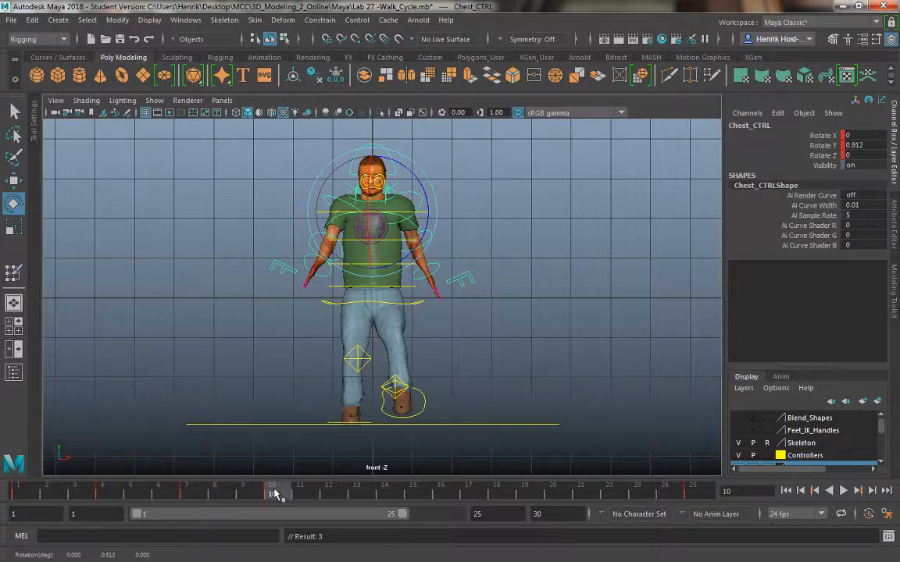
Key frame 13 with Root_CTRL at a Rotate Y of about -10.531 and Chest_CTRL counter-rotated to about 8.003
key("alt+v")
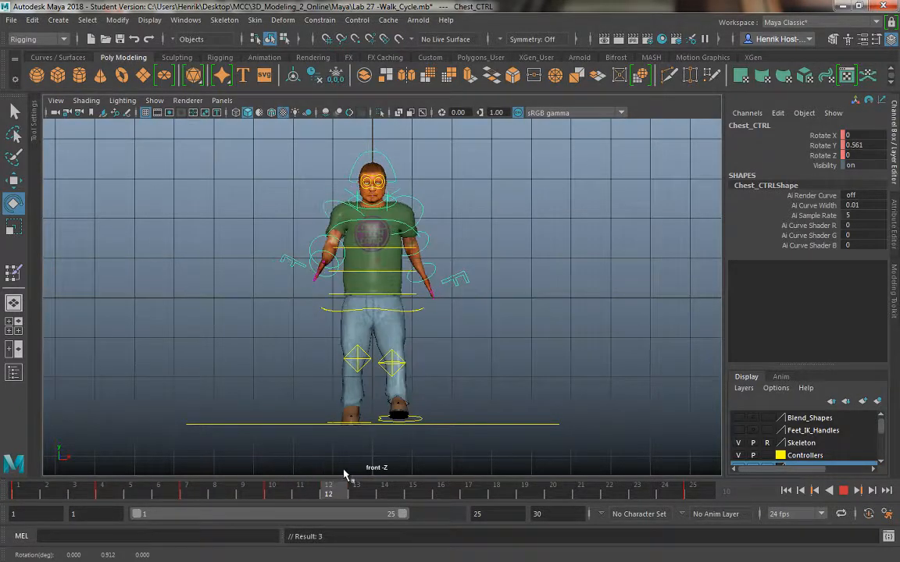
key("alt+v")
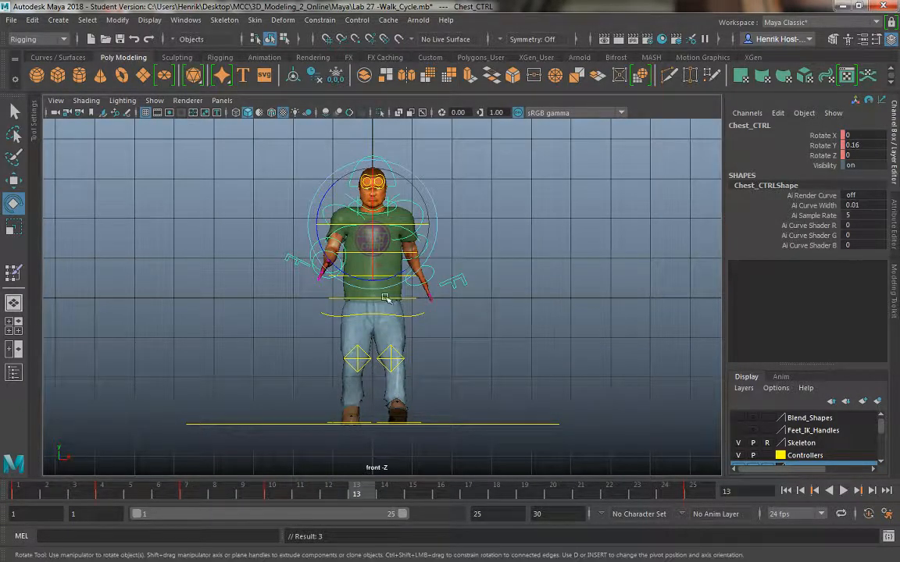
left_click(426, 317)
left_click_drag(415, 321, 404, 320)
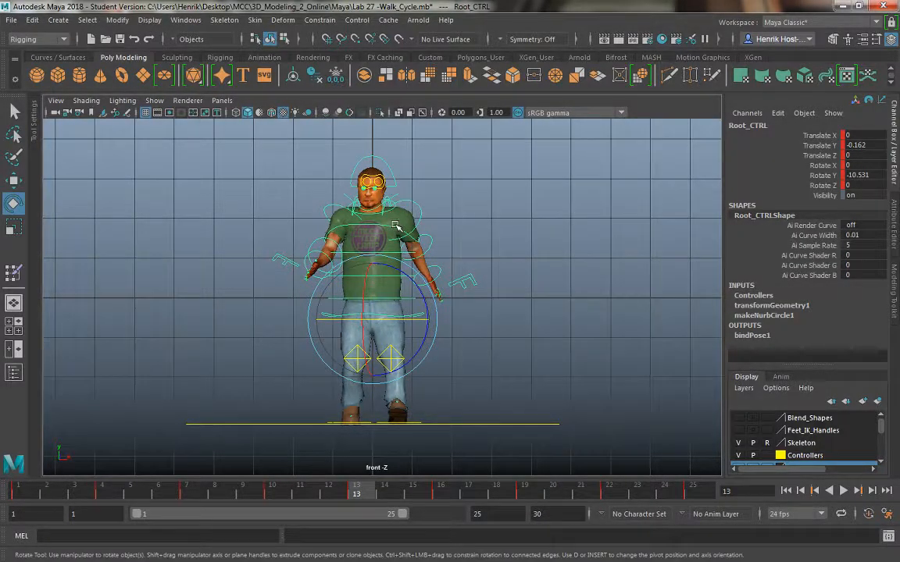
left_click(395, 225)
left_click_drag(395, 225, 399, 227)
key("s")
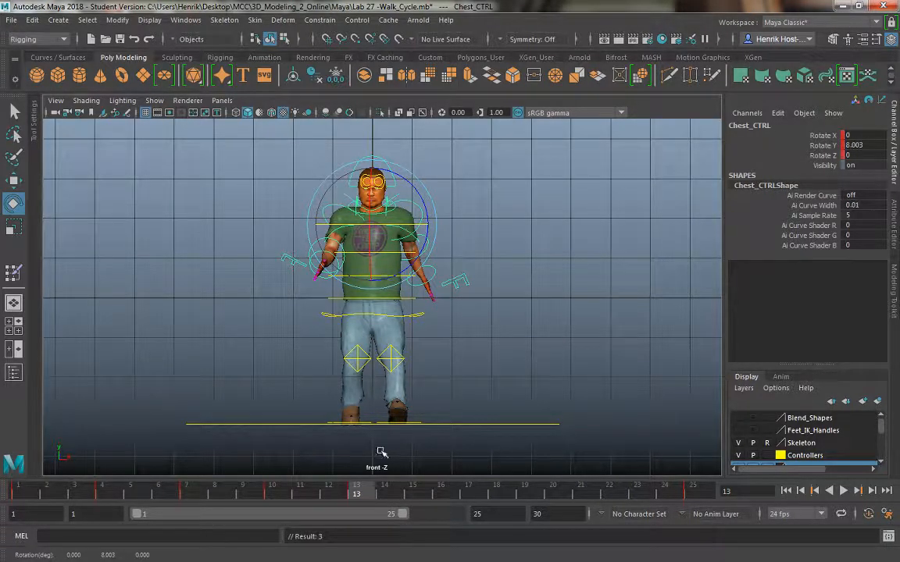
Rotate Root_CTRL at frame 16 to a Rotate Y of about -14.858
left_click_drag(359, 497, 438, 493)
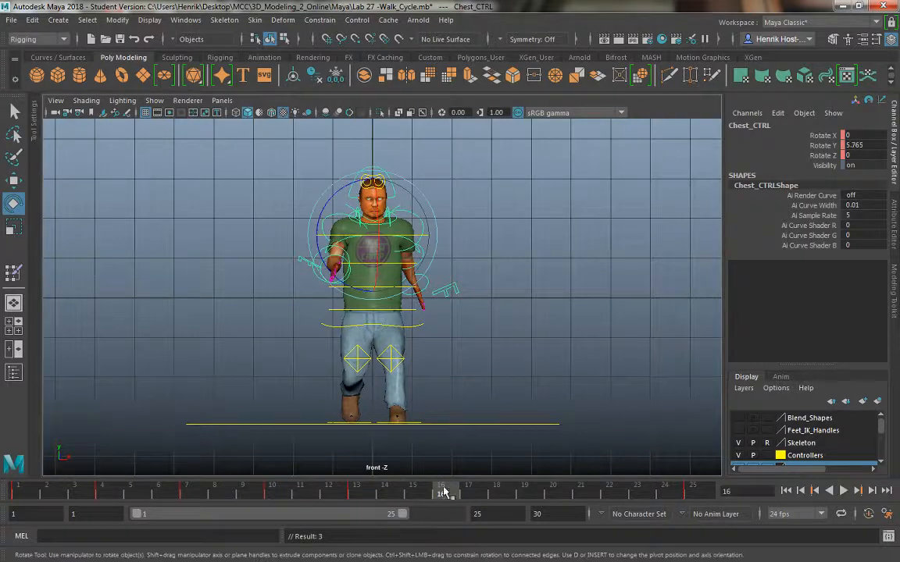
left_click(420, 328)
left_click(418, 326)
left_click_drag(412, 328, 399, 331)
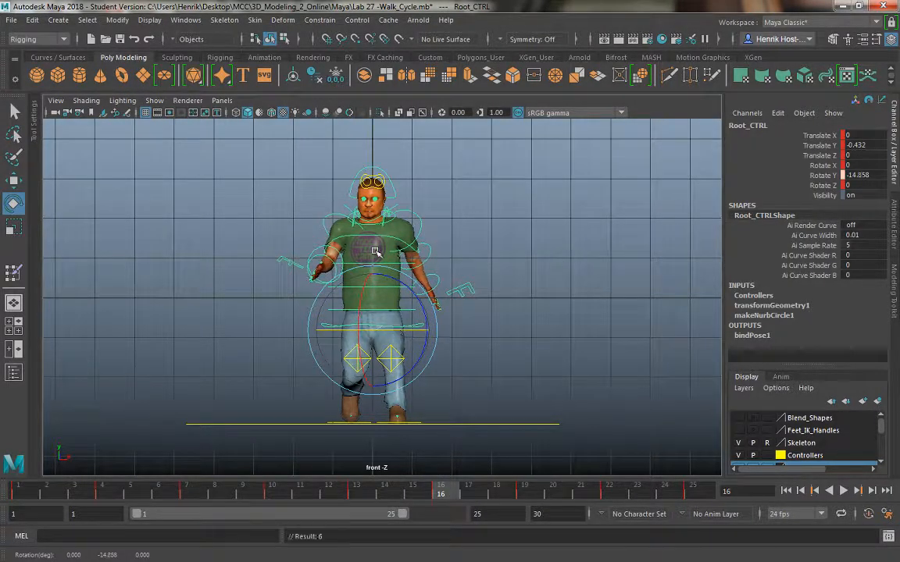
Counter-rotate Chest_CTRL at frame 16 to a Rotate Y of about 15.243 and key it, leaving Spine_2_CTRL unrotated
left_click(368, 244)
left_click_drag(368, 244, 420, 261)
left_click(361, 245)
left_click(400, 260)
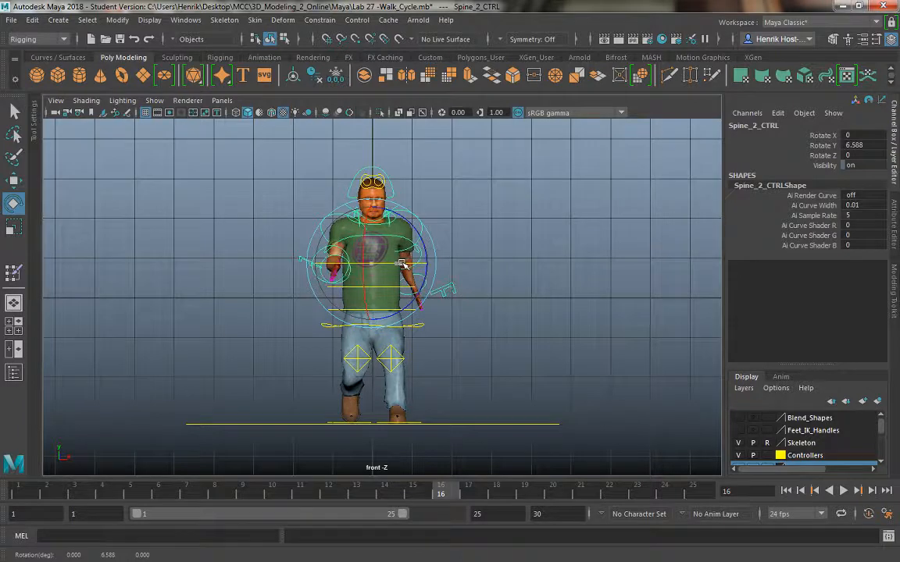
key("ctrl+z")
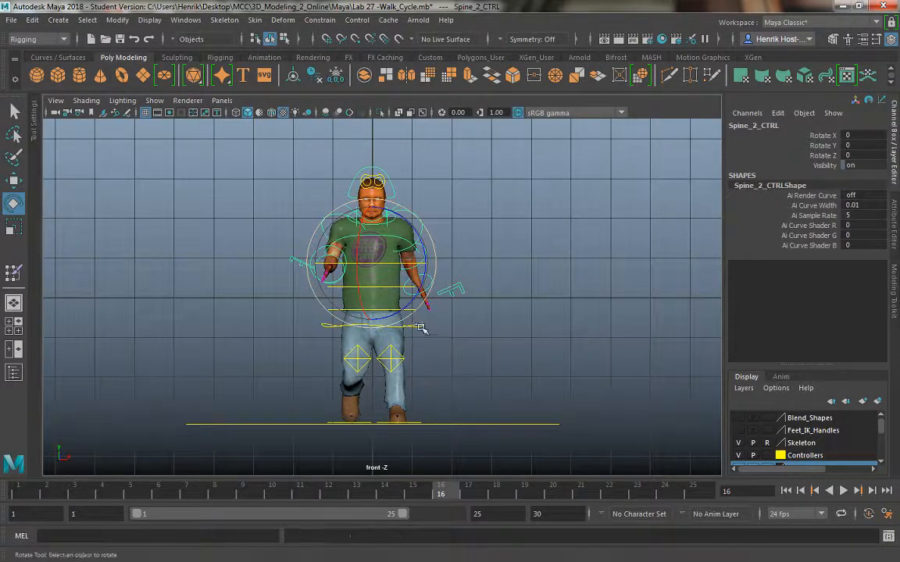
left_click(423, 255)
left_click(422, 255)
left_click(408, 242)
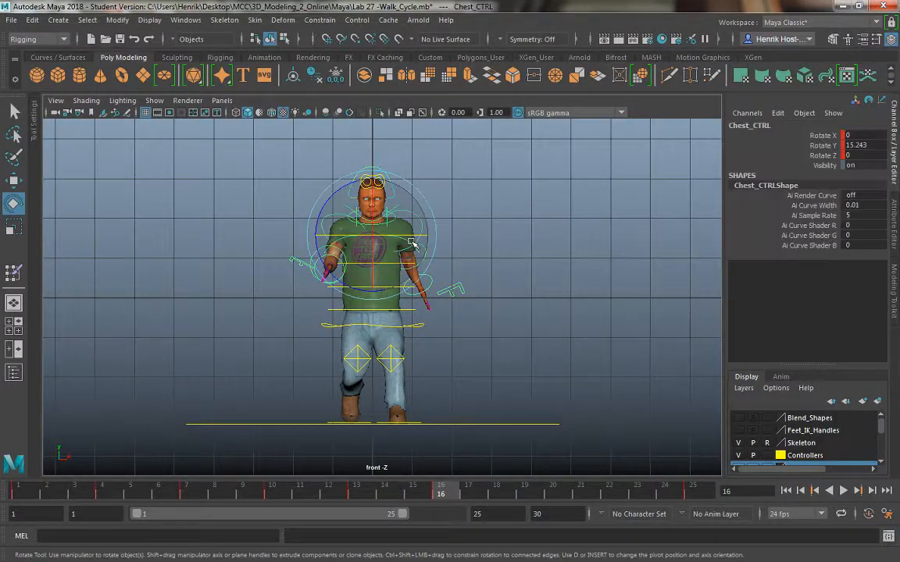
key("s")
Key frame 19 with Root_CTRL at a Rotate Y of about 6.897 and Chest_CTRL at about -10.85
left_click(524, 492)
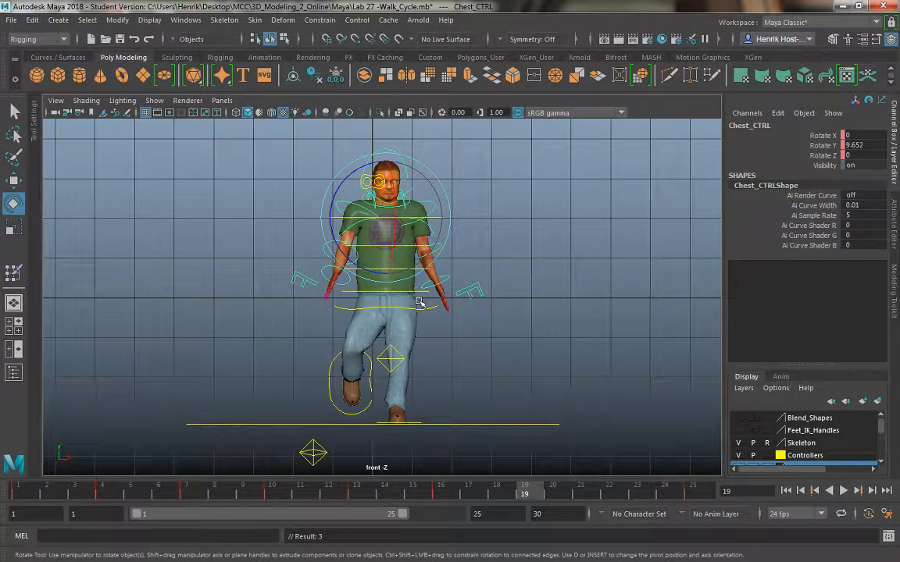
left_click(499, 253)
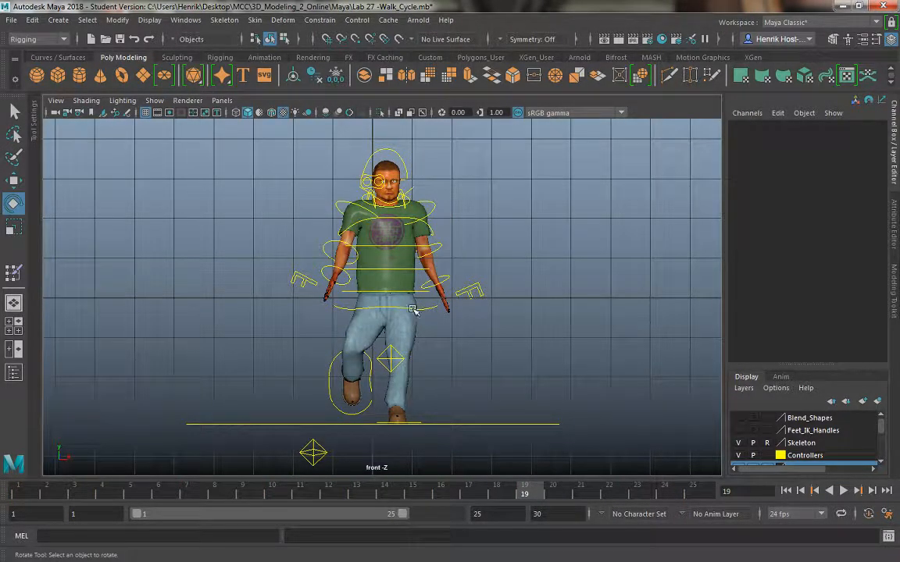
left_click(398, 309)
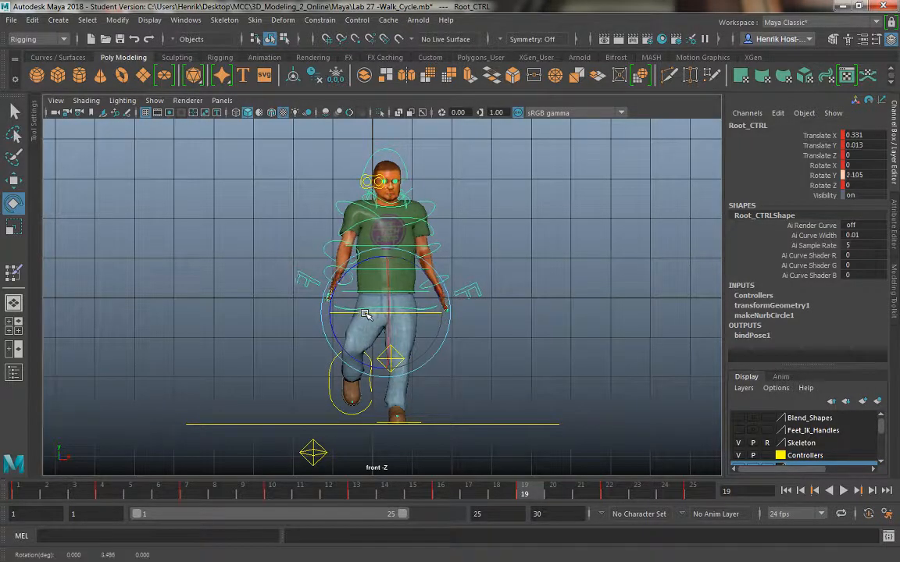
left_click_drag(365, 314, 368, 313)
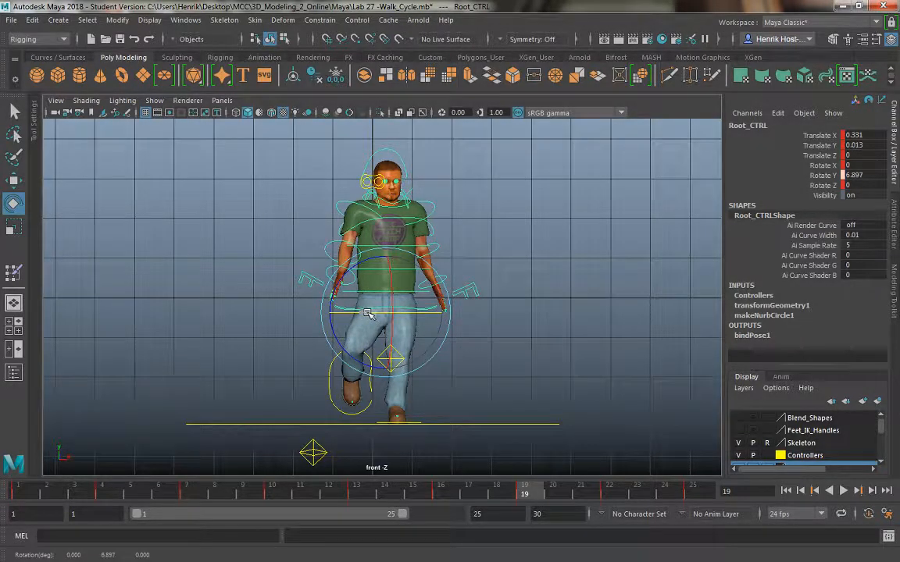
left_click(482, 197)
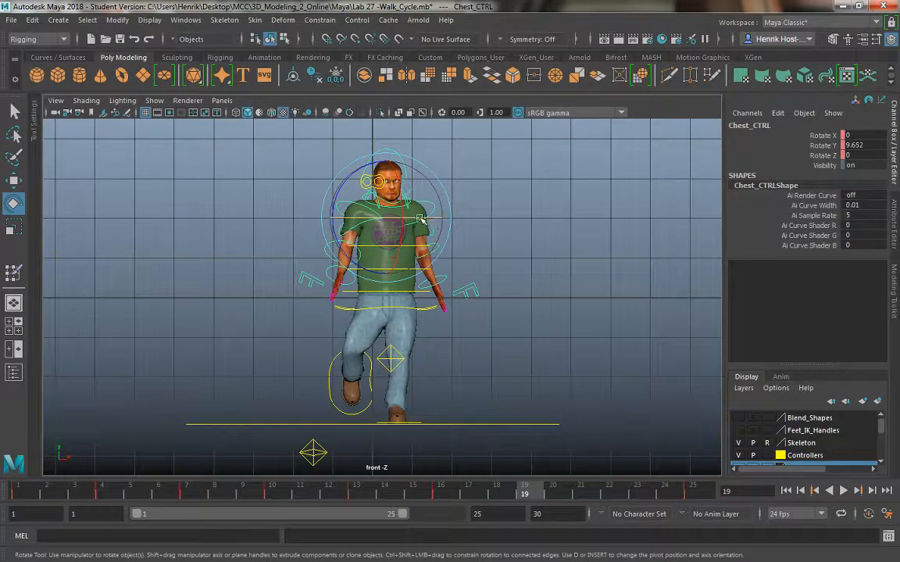
left_click_drag(420, 219, 406, 219)
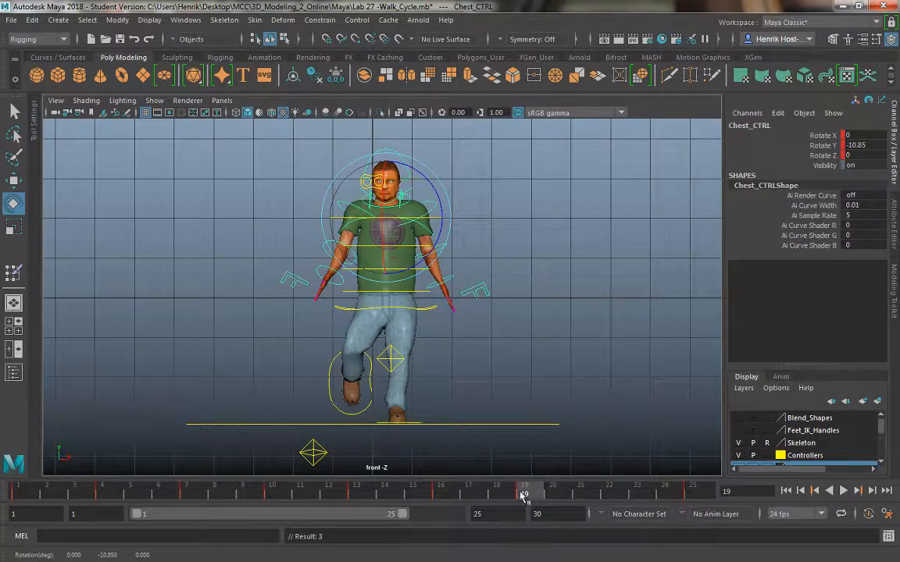
Pose frame 22 with Root_CTRL at a Rotate Y of about 12.866 and Chest_CTRL counter-rotated to about -16.446
left_click_drag(521, 491, 610, 497)
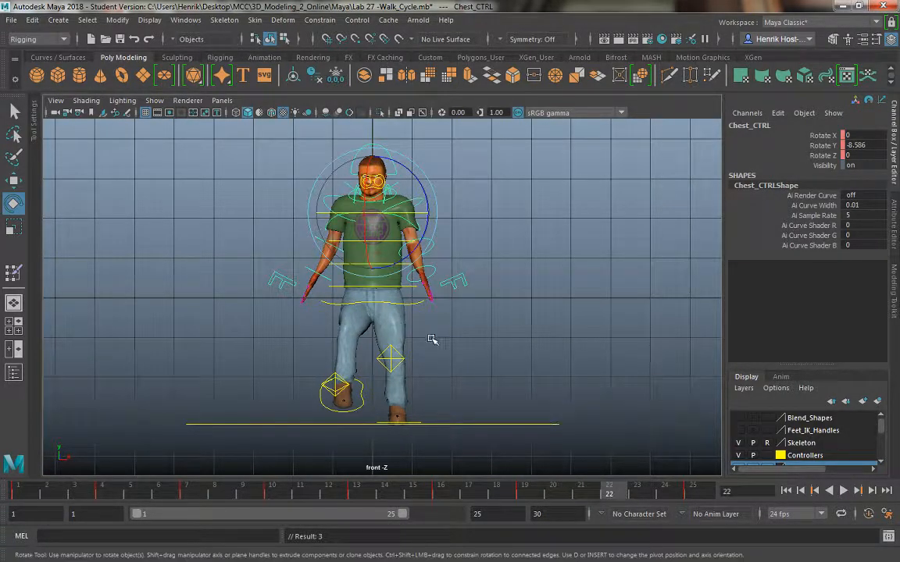
left_click(415, 306)
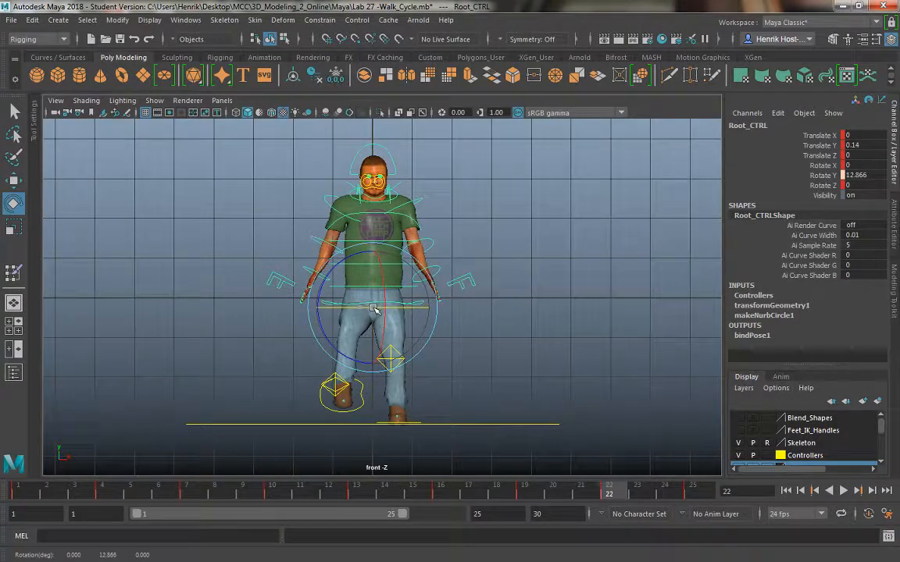
left_click(410, 222)
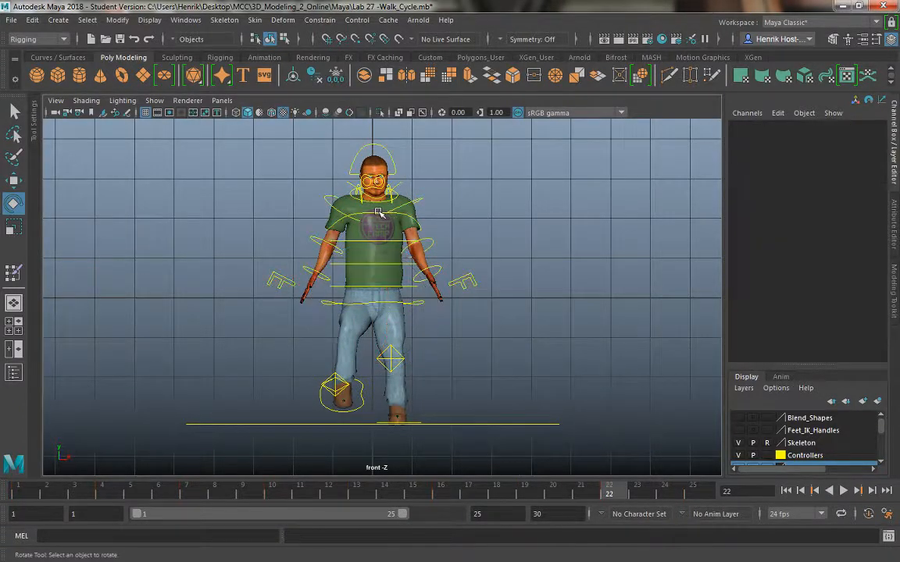
left_click_drag(404, 211, 397, 213)
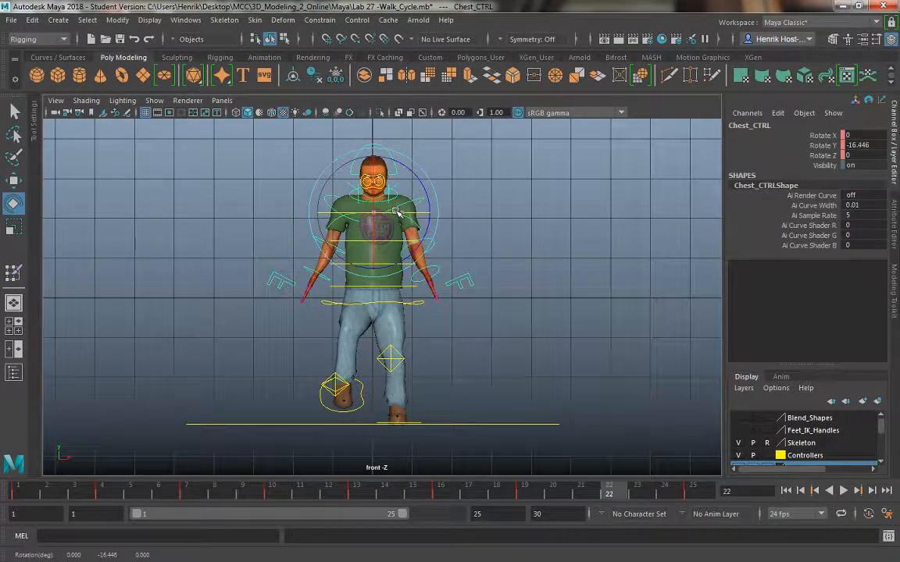
left_click(490, 345)
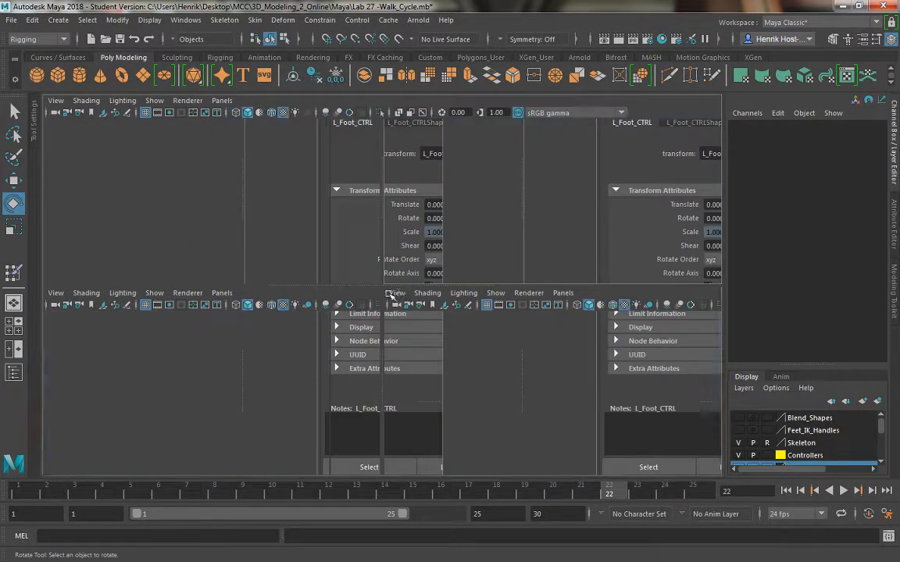
Switch to the perspective view and play the walk cycle to check the hip and chest rotations
key("space")
left_click_drag(353, 325, 334, 259, "alt")
right_click_drag(333, 259, 296, 332, "alt")
left_click(843, 490)
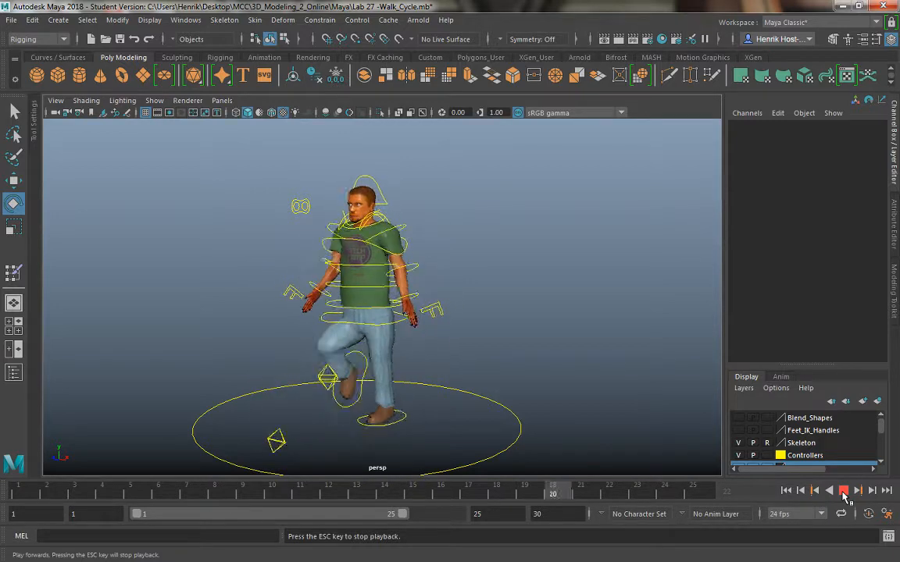
left_click(844, 490)
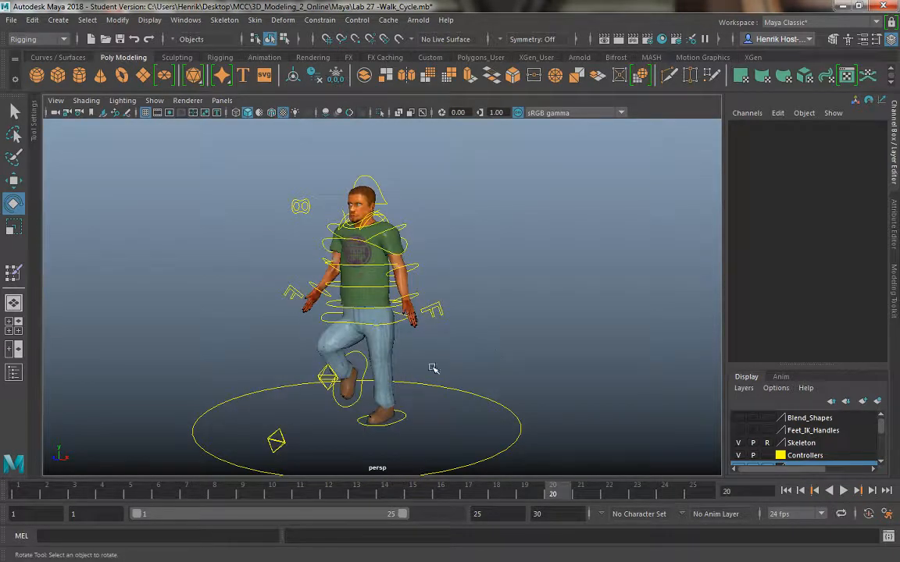
key("alt+v")
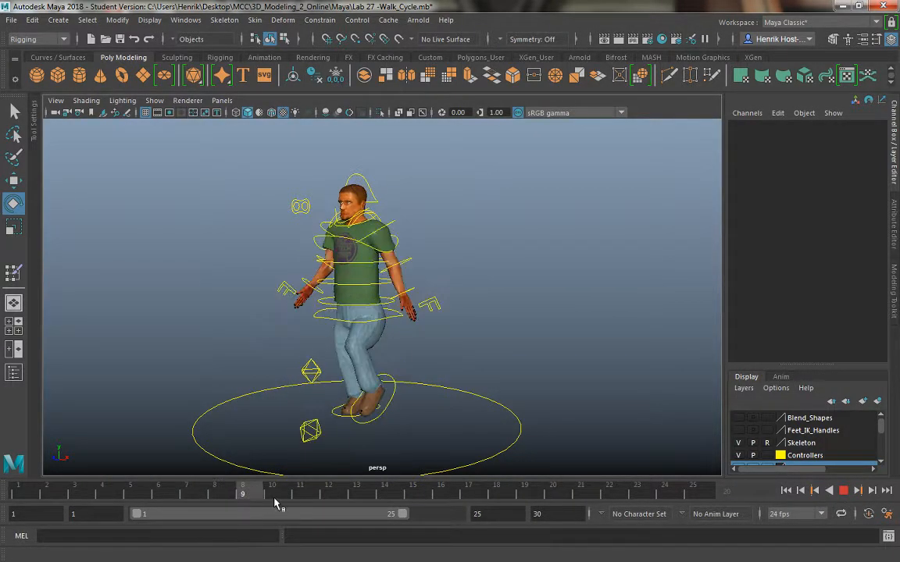
key("alt+v")
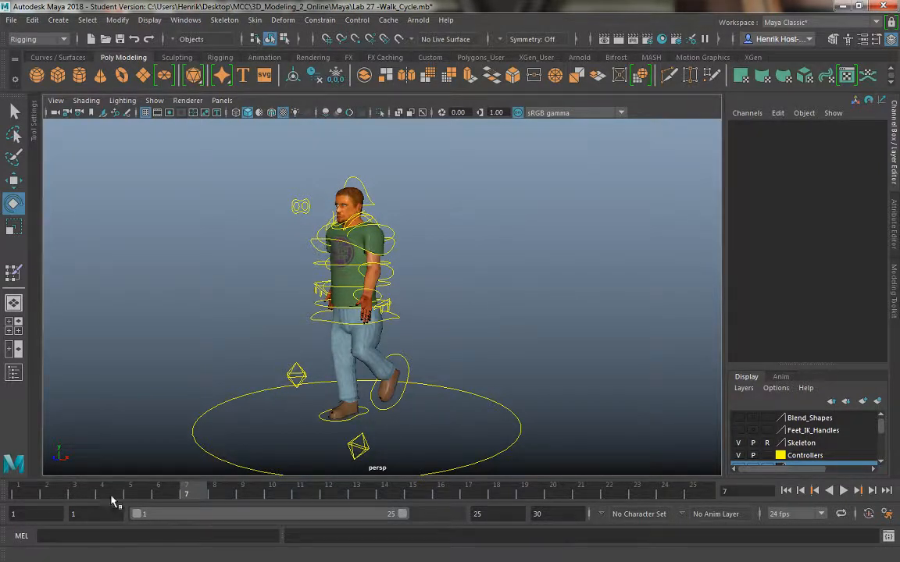
Rotate L_Wrist_CTRL at frame 1 to a Rotate Y of about -16.575 and key that pose on frames 1 and 25
left_click_drag(74, 497, 13, 496)
left_click_drag(309, 315, 343, 315, "alt")
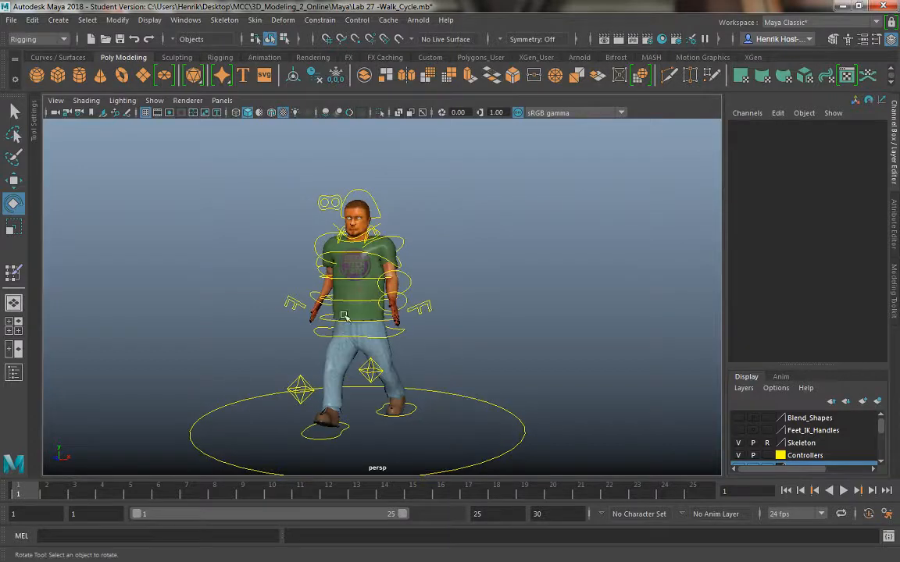
left_click_drag(405, 297, 349, 359, "alt")
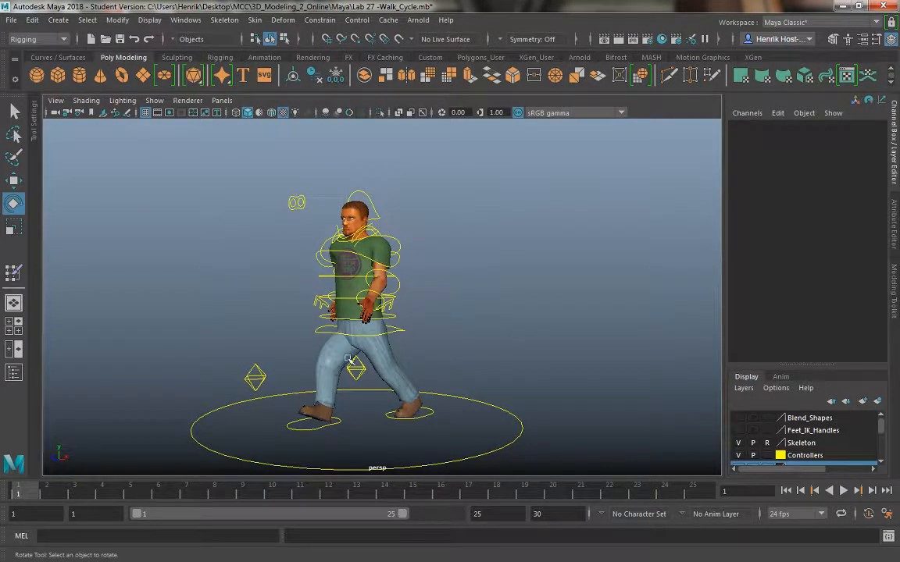
left_click(364, 292)
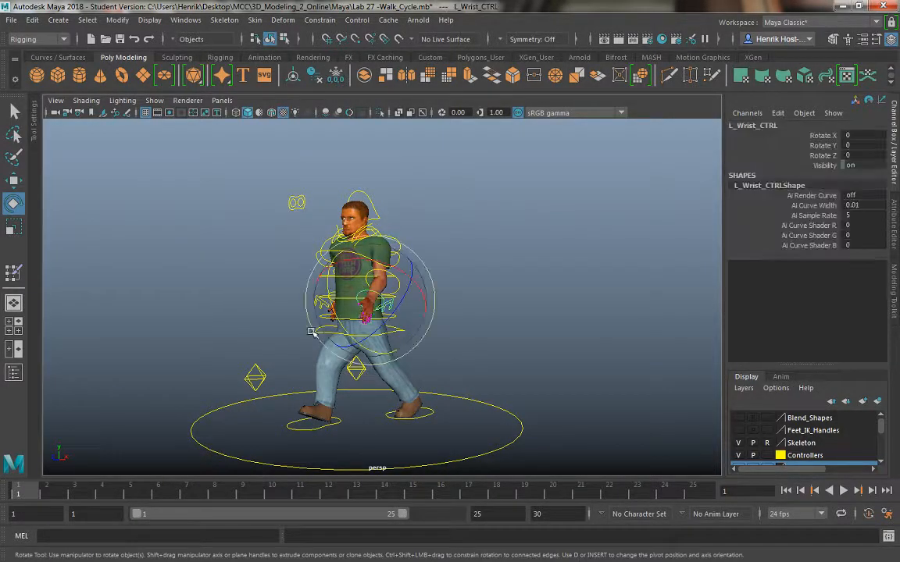
right_click_drag(256, 251, 303, 275, "alt")
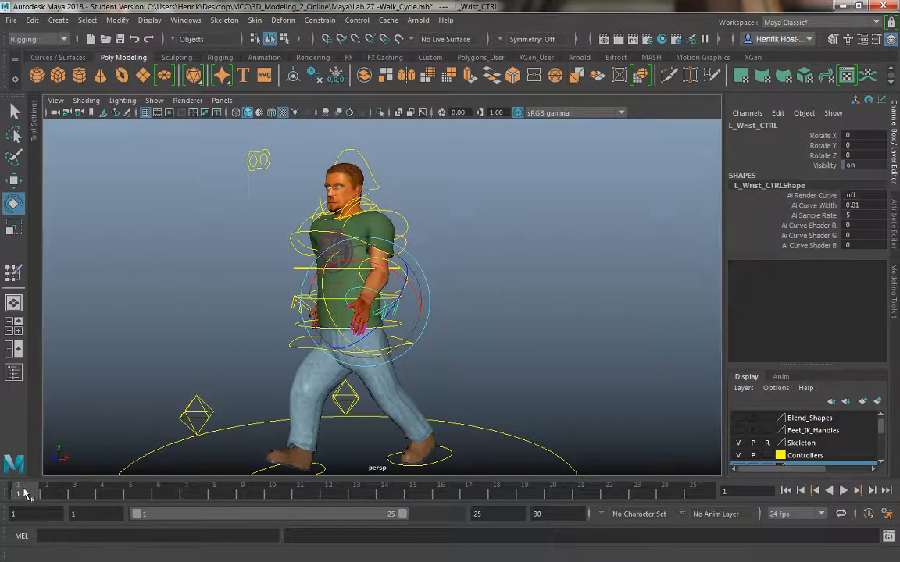
left_click_drag(28, 494, 7, 508)
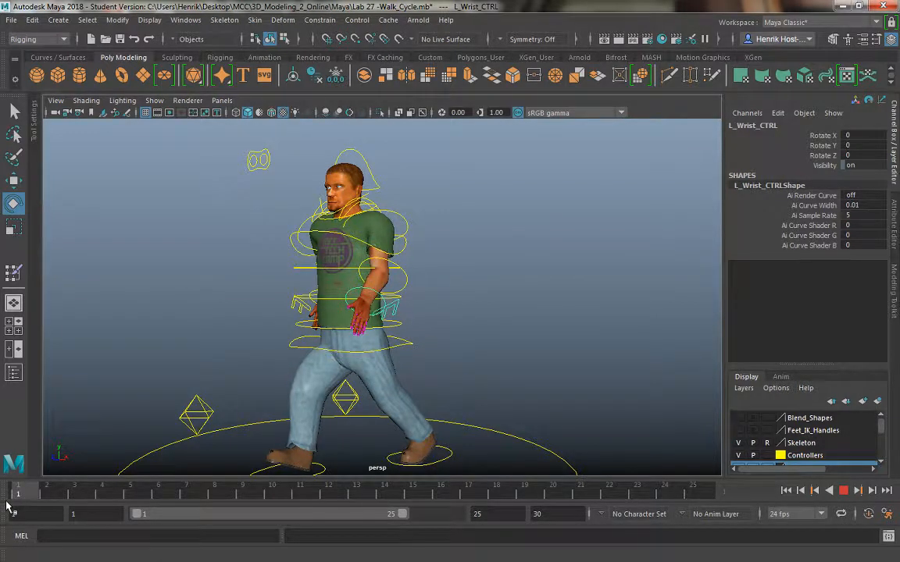
key("shift+e")
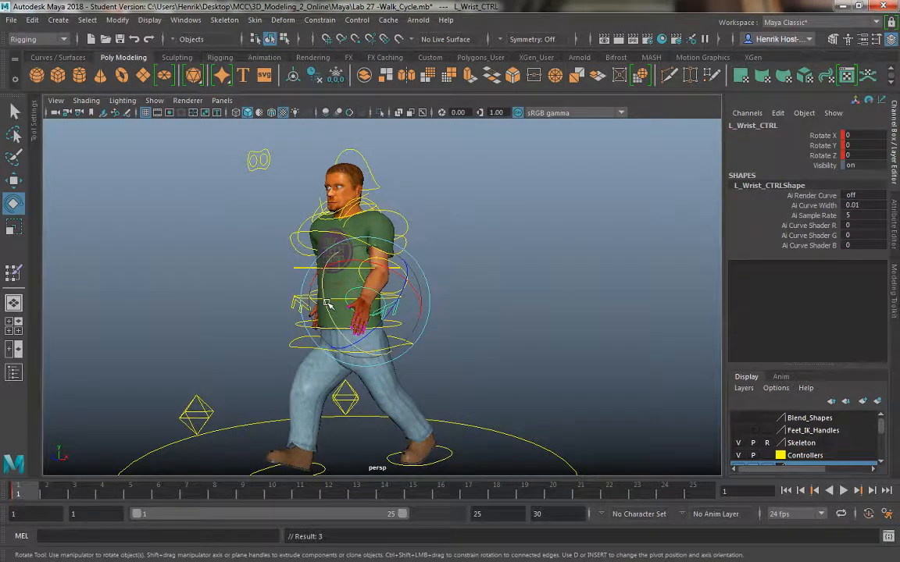
left_click_drag(328, 305, 314, 303)
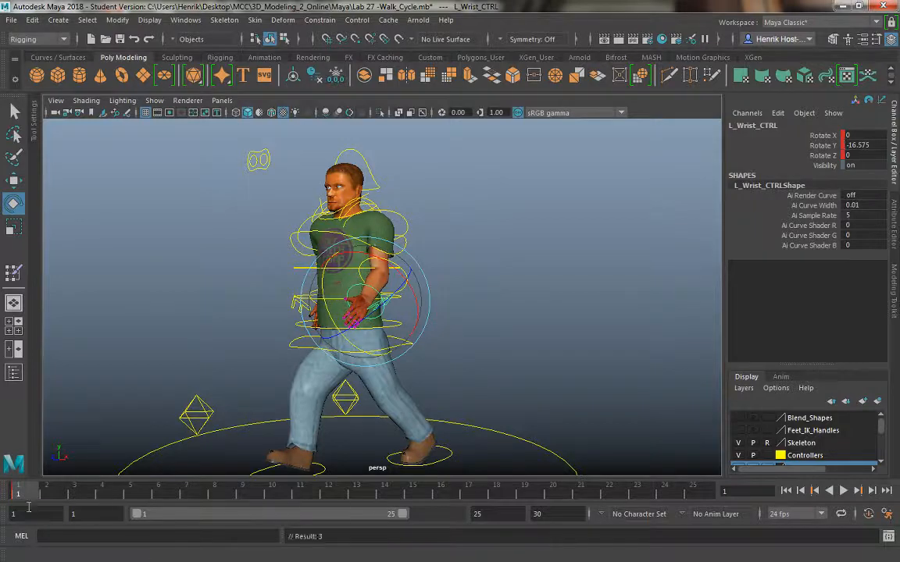
key("alt+v")
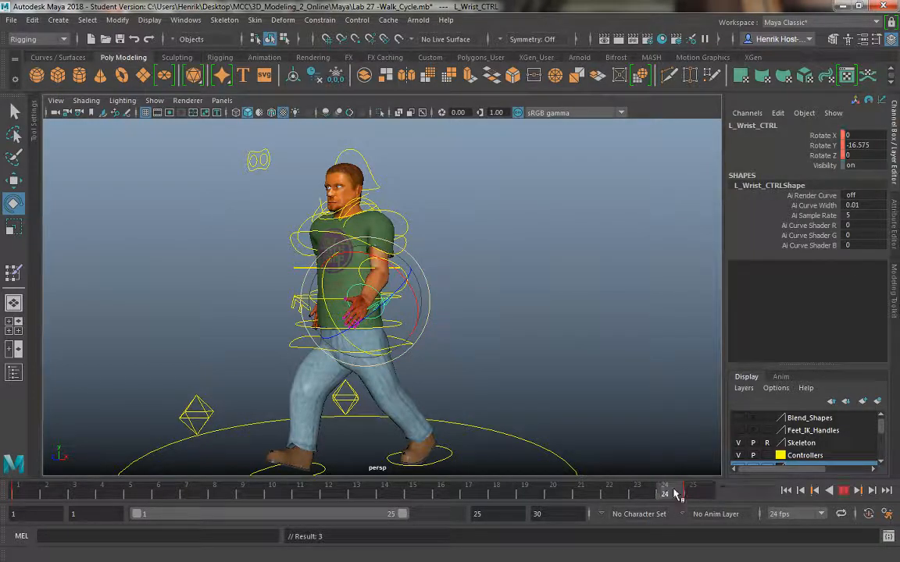
left_click_drag(674, 493, 25, 478)
Curl the left index finger with L_Finger_CTRL at frame 1, setting L Index 1, 2 and 3 to -30.2
left_click_drag(446, 296, 531, 321, "alt")
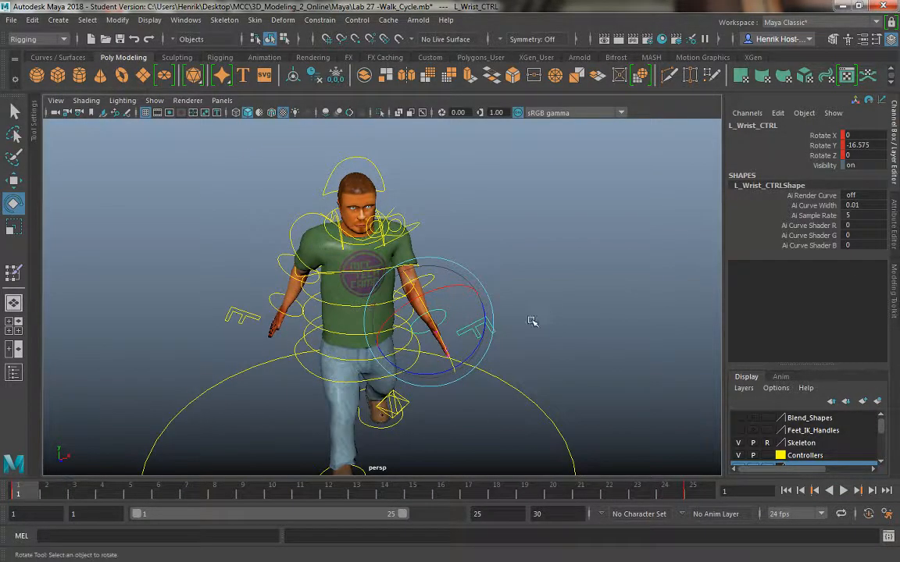
left_click(479, 323)
left_click_drag(816, 156, 820, 175)
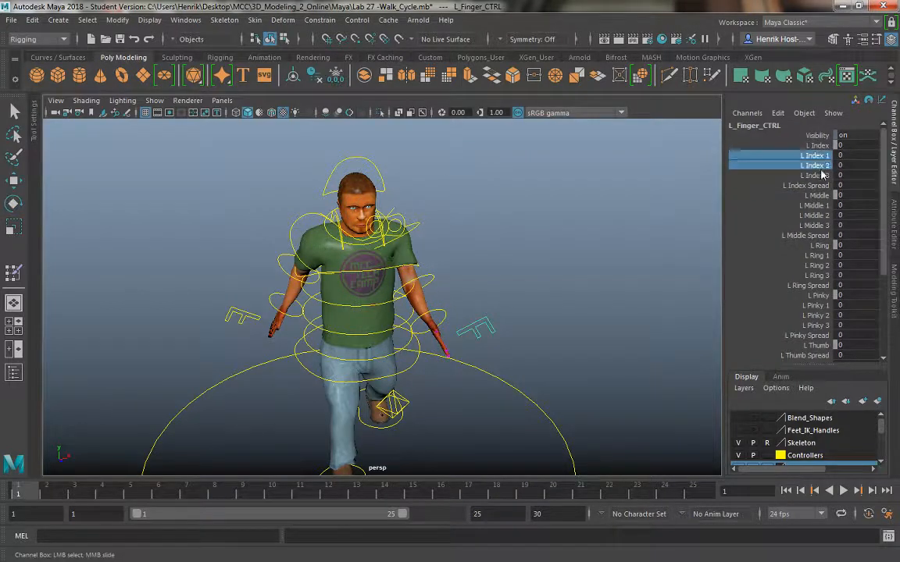
middle_click_drag(679, 202, 452, 242)
Curl the remaining left fingers at frame 1, setting L Middle 1–3 to -32.7, L Ring 1–3 to -26 and L Pinky 1–3 to -19.3, and key them
left_click_drag(816, 205, 816, 225)
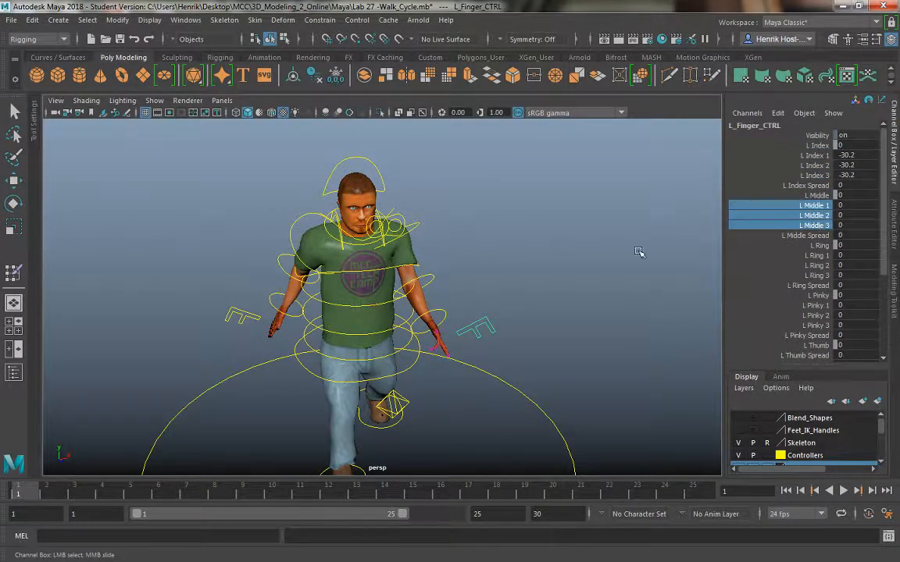
middle_click_drag(638, 253, 400, 258)
left_click_drag(817, 255, 816, 275)
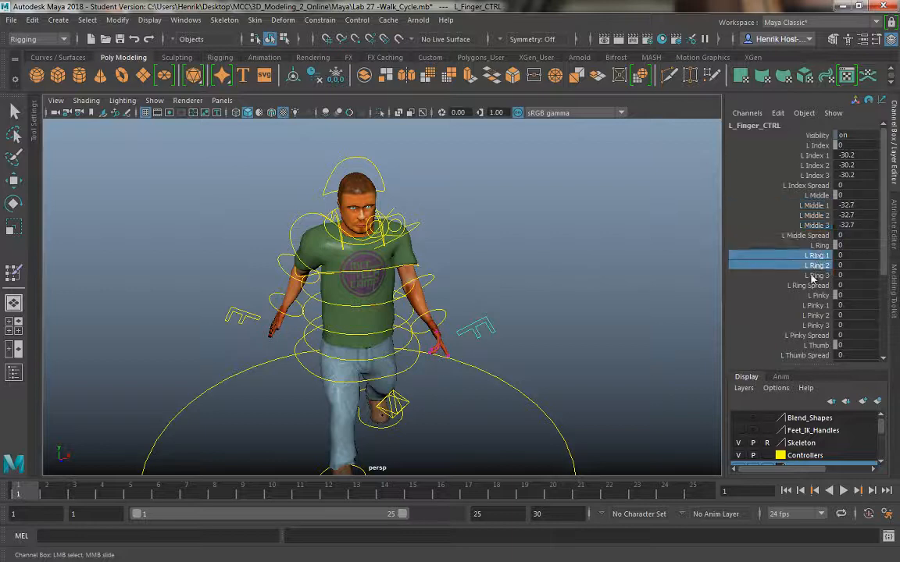
middle_click_drag(576, 277, 416, 280)
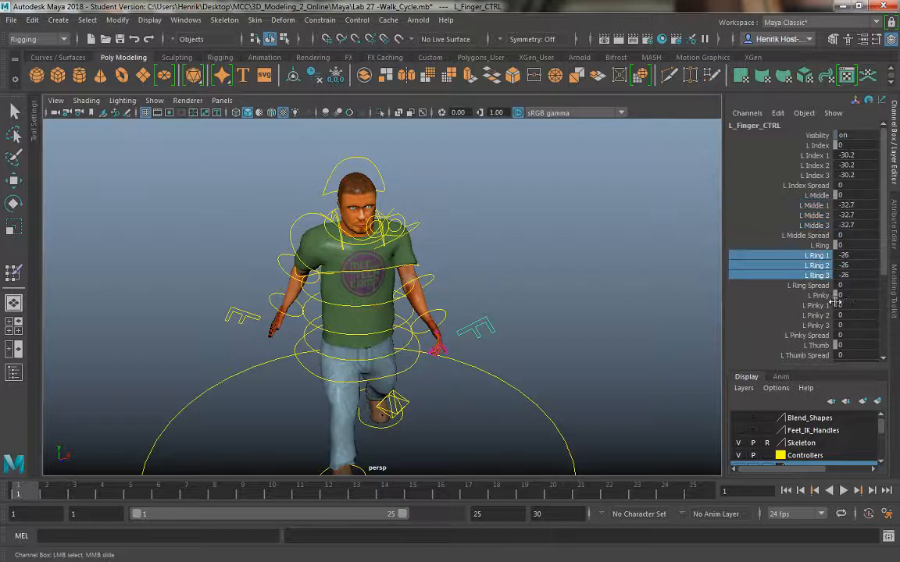
left_click_drag(759, 306, 793, 326)
middle_click_drag(474, 316, 432, 319)
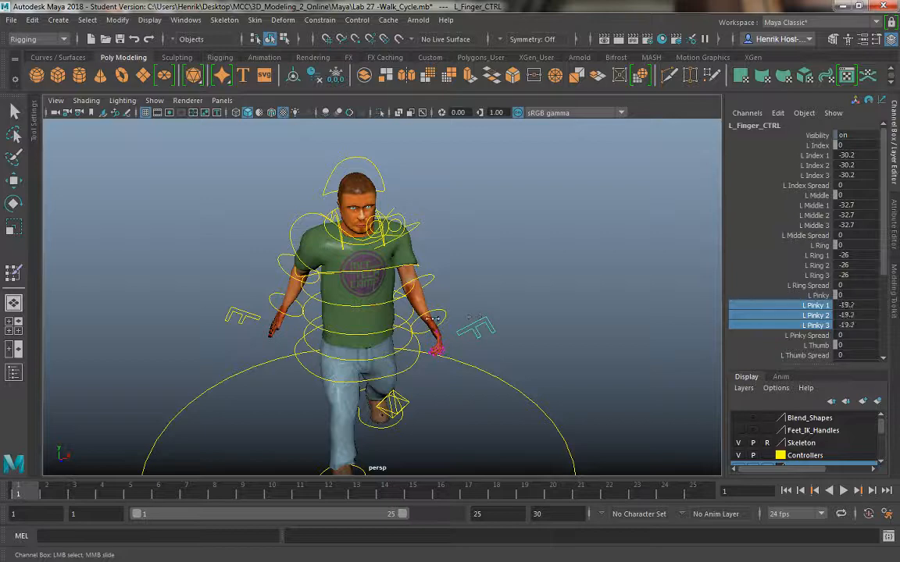
key("s")
Spread the left thumb by setting L Thumb Spread to 19.8 and key it at frame 1
left_click_drag(528, 331, 489, 305, "alt")
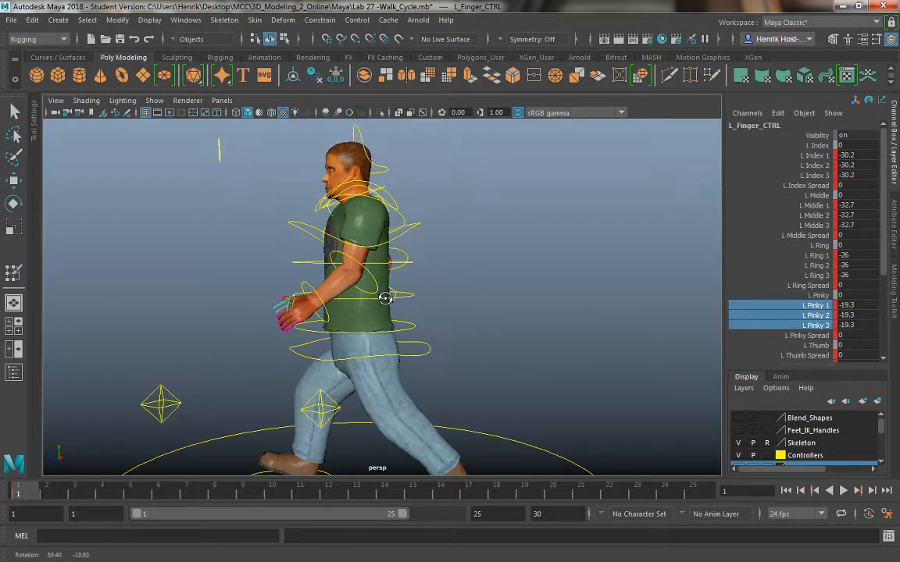
scroll(834, 287, "down", 2)
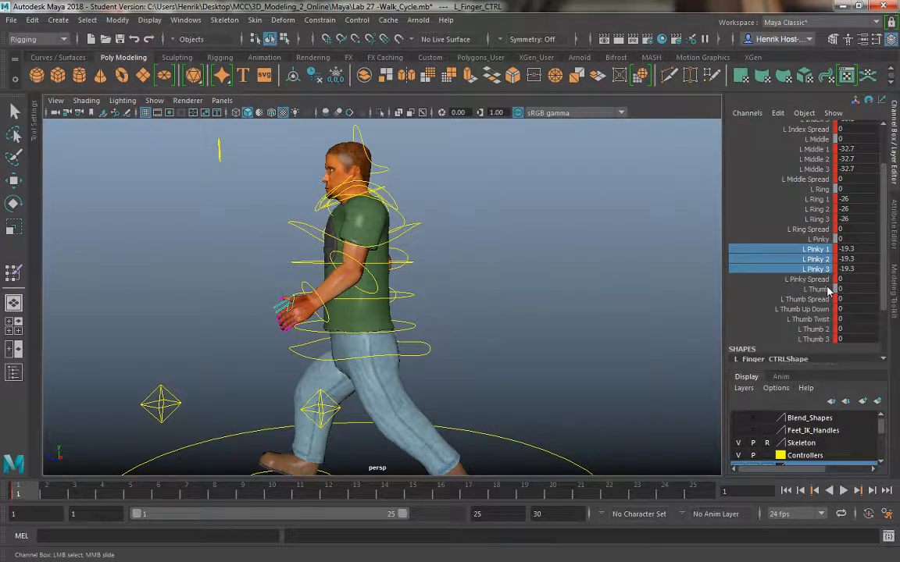
left_click(812, 299)
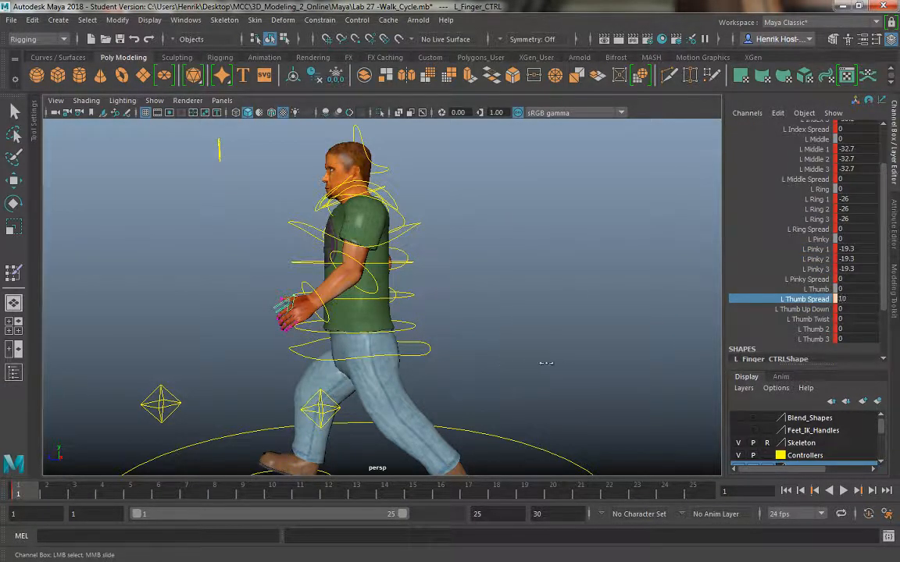
key("s")
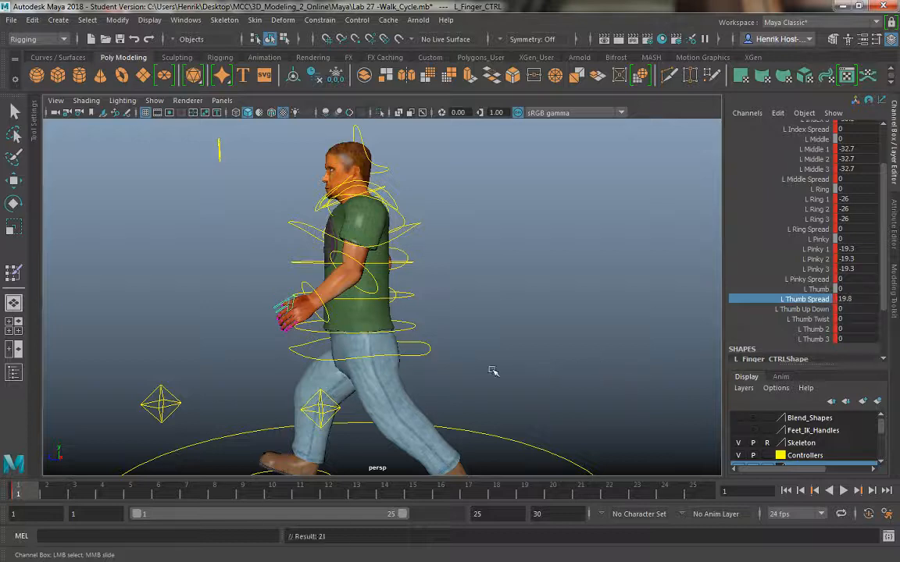
Angle the left thumb with L Thumb Up Down at -24.7 and L Thumb Twist at 17.3
left_click_drag(554, 313, 597, 305, "alt")
scroll(470, 365, "up", 3)
left_click_drag(470, 365, 498, 392, "alt")
left_click(805, 310)
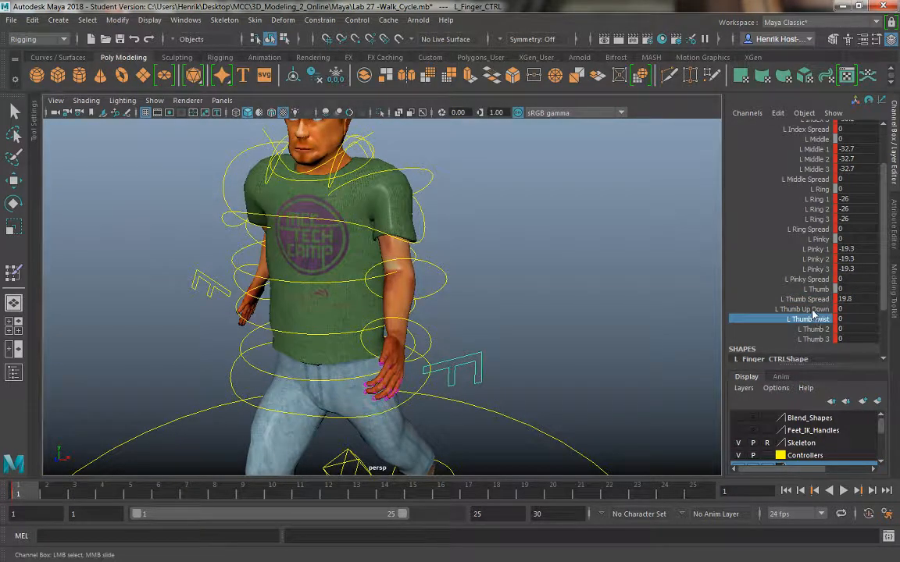
middle_click_drag(563, 311, 407, 316)
left_click(781, 320)
middle_click_drag(524, 321, 499, 320)
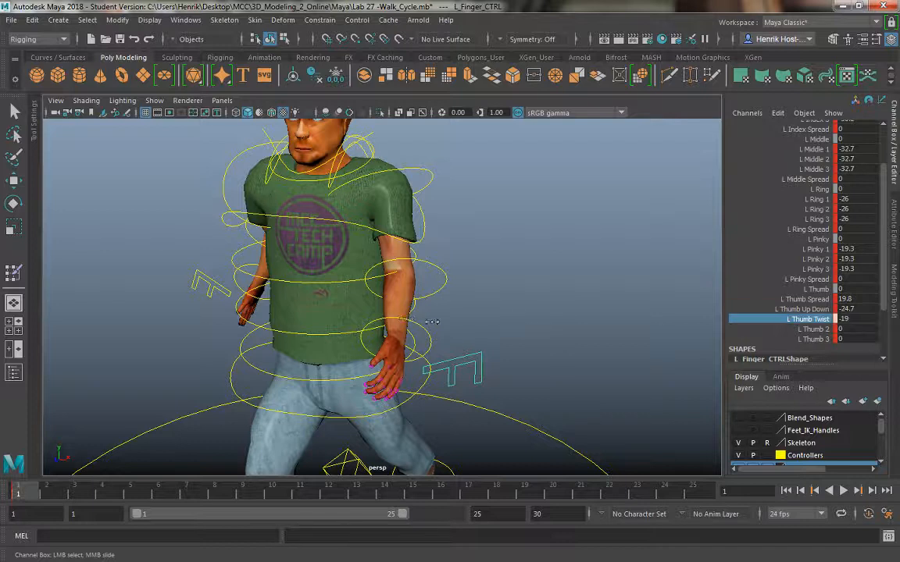
Bend the left thumb's joints, setting L Thumb 2 to -13.8 and adjusting L Thumb 3, and clear the selection
left_click(812, 329)
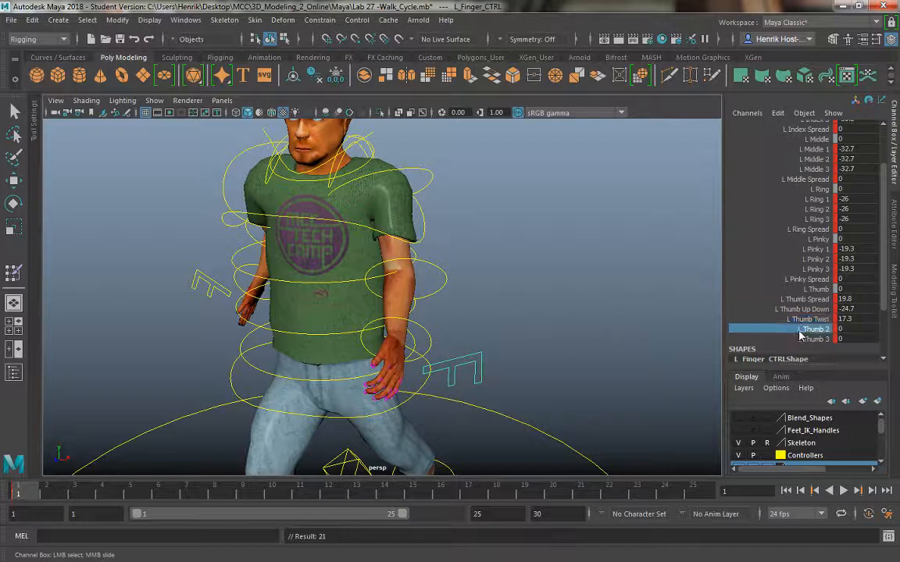
middle_click_drag(508, 306, 664, 337)
middle_click_drag(550, 338, 336, 329)
left_click(812, 339)
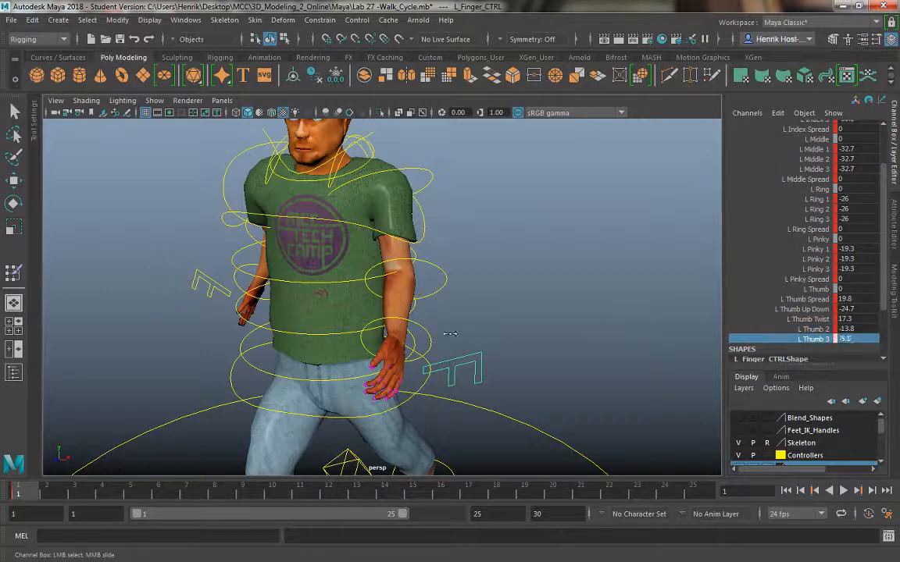
left_click(489, 344)
Curl two right fingers with R_Finger_CTRL at frame 1, keying R Index 1–3 at -35.3 and R Middle 1–3 at -26.3
left_click_drag(486, 343, 469, 312, "alt")
scroll(394, 330, "down", 2)
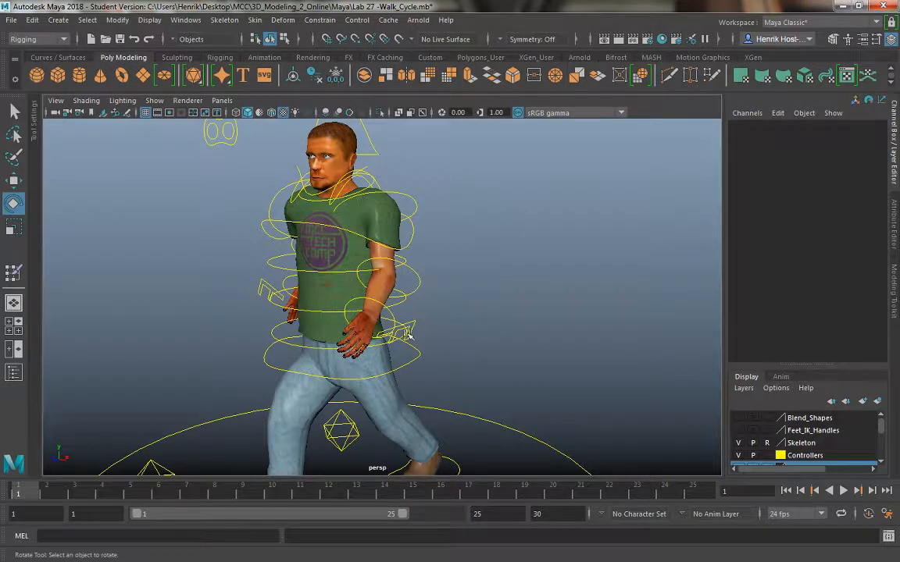
left_click_drag(421, 335, 393, 342, "alt")
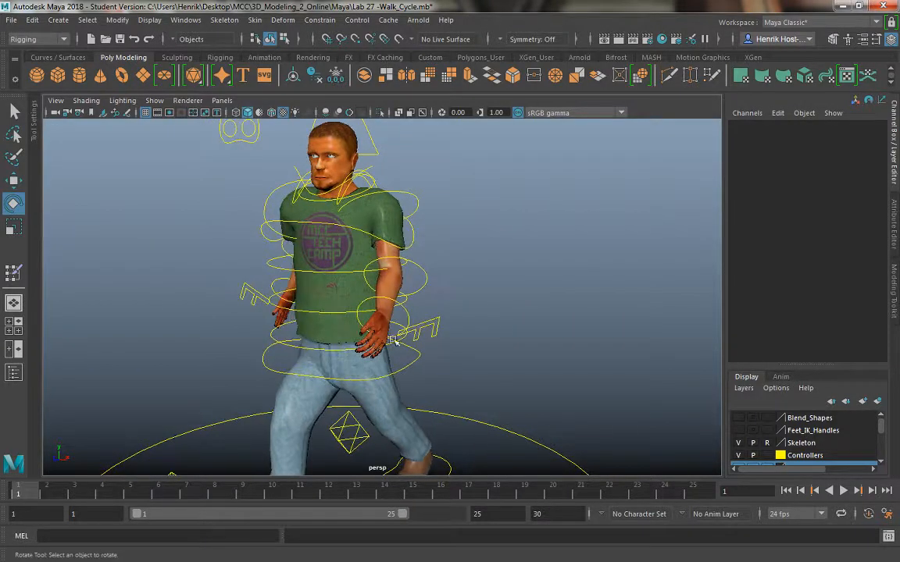
left_click(229, 286)
left_click_drag(802, 156, 805, 177)
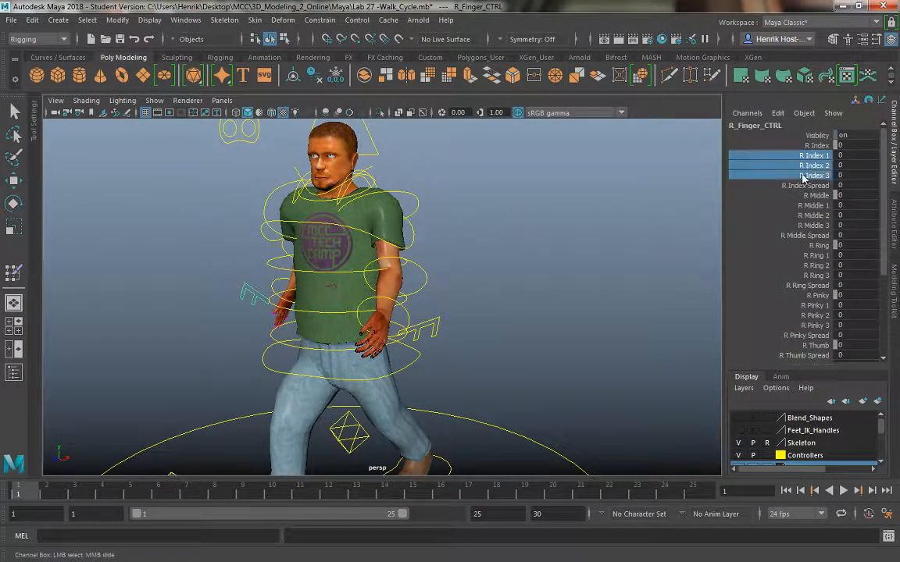
middle_click_drag(500, 295, 307, 283)
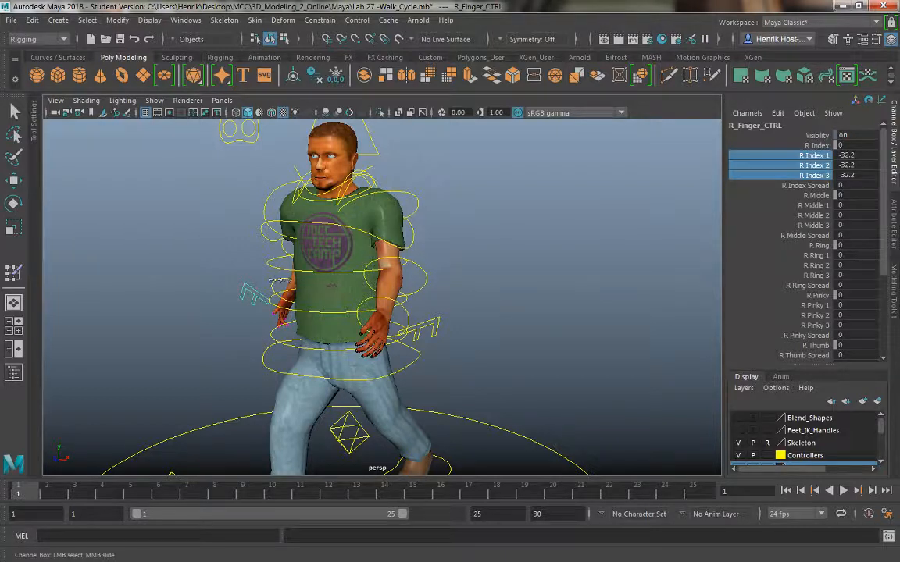
key("s")
left_click_drag(813, 205, 809, 227)
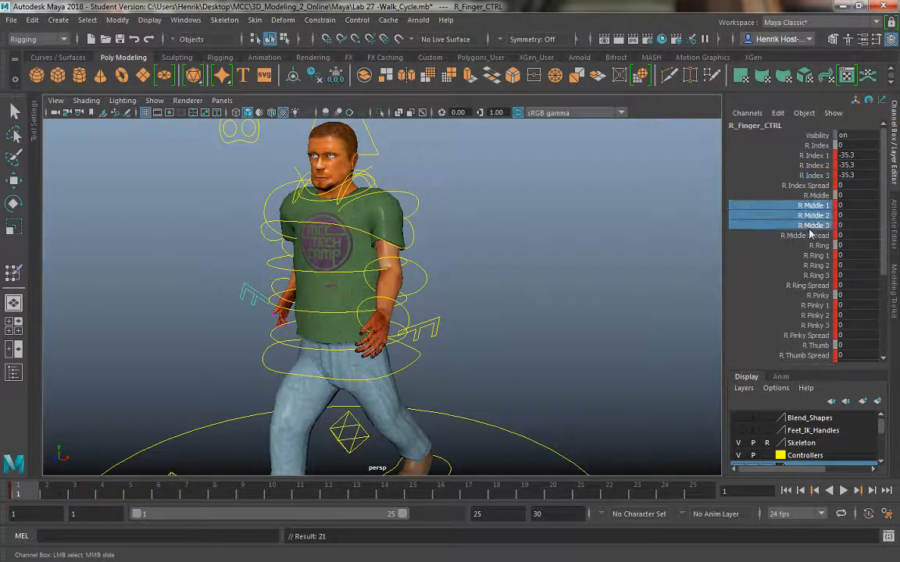
middle_click_drag(543, 264, 336, 258)
key("s")
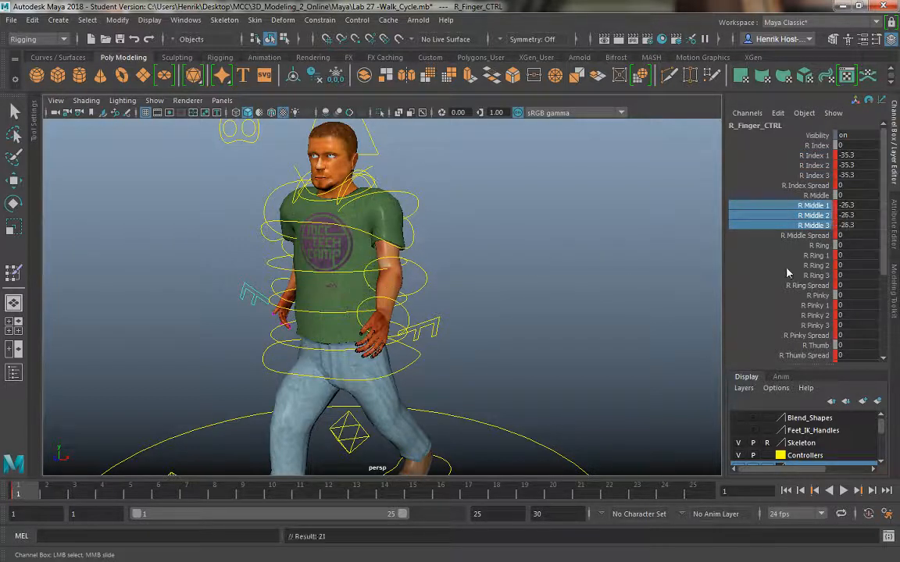
Curl the right ring finger and pinky, keying R Ring 1–3 at -28.6 and R Pinky 1–3 at -24.8
left_click_drag(812, 255, 812, 275)
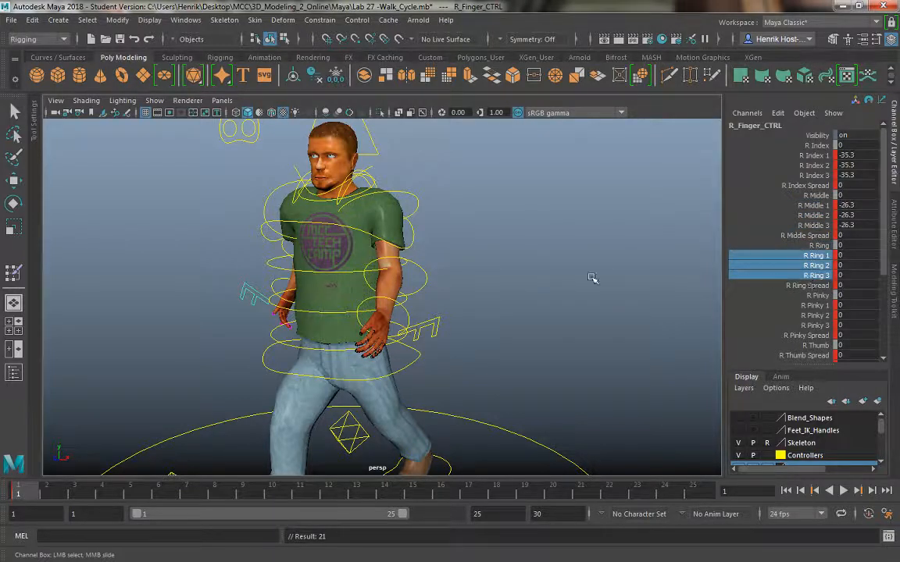
middle_click_drag(590, 277, 356, 246)
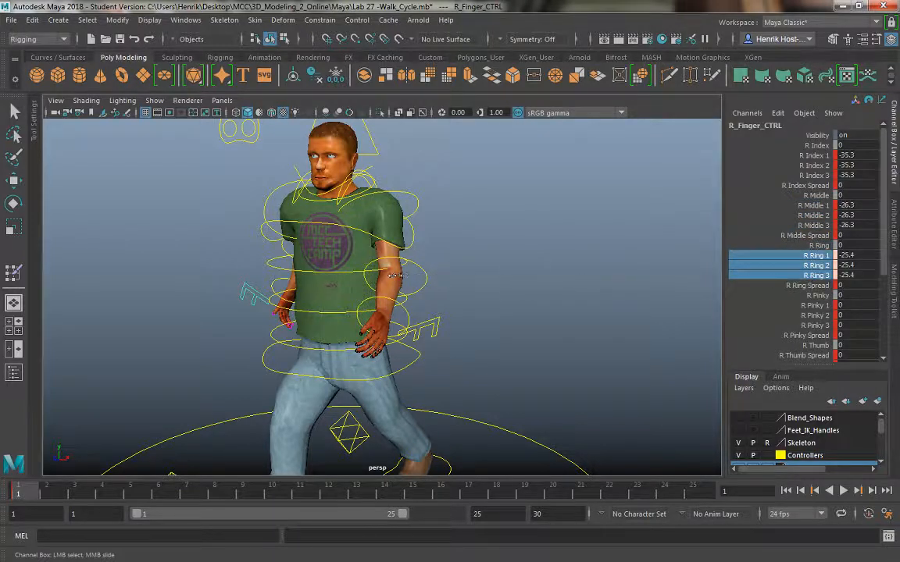
key("s")
left_click_drag(816, 305, 816, 325)
middle_click_drag(578, 309, 422, 311)
key("s")
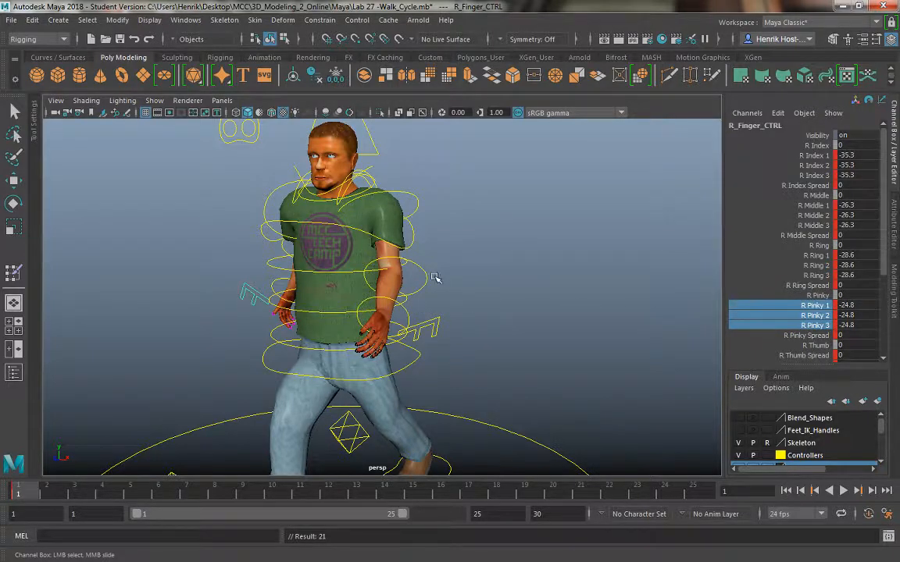
Angle the right thumb by setting R Thumb Spread to 10.1 and R Thumb Up Down to -22.2
left_click_drag(435, 278, 334, 282, "alt")
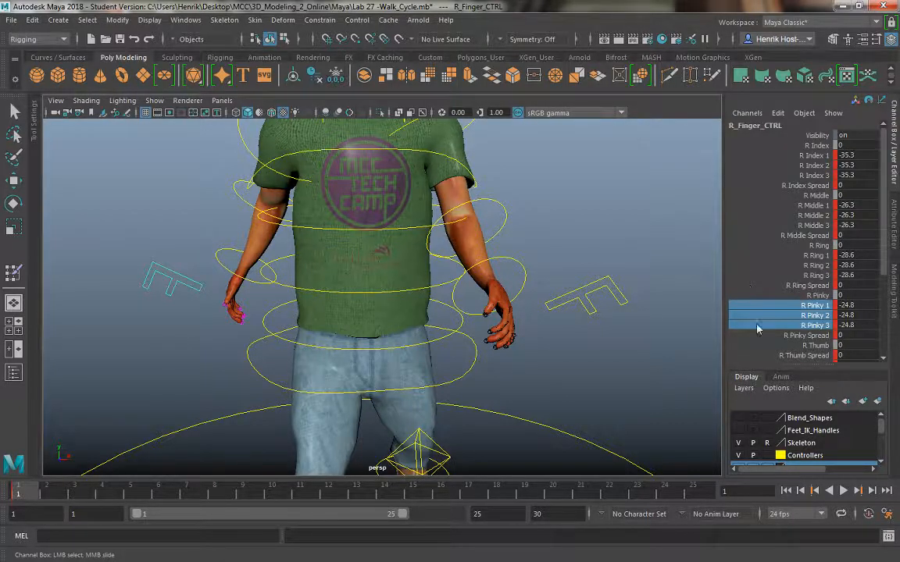
scroll(813, 309, "down", 2)
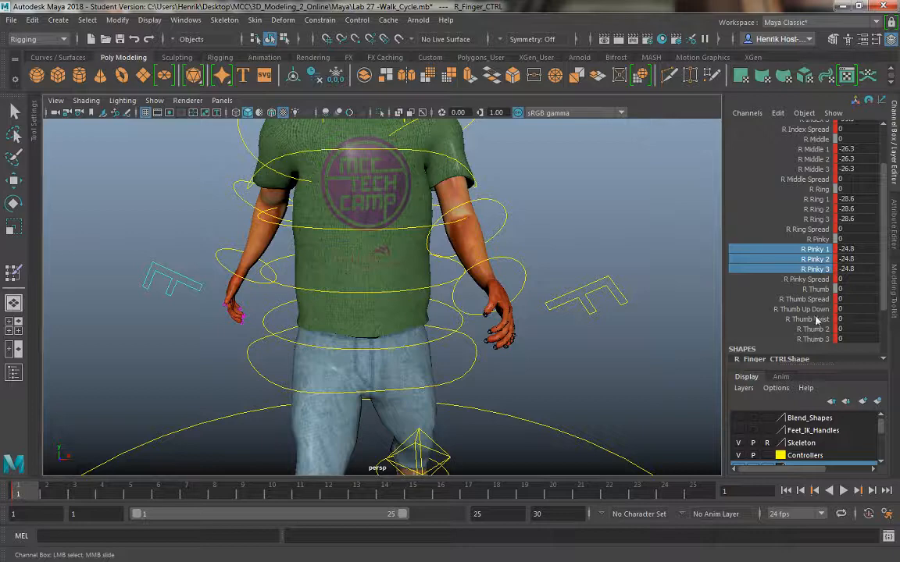
left_click(816, 289)
left_click(788, 300)
left_click_drag(371, 297, 420, 296, "alt")
middle_click_drag(420, 296, 310, 307)
left_click(777, 310)
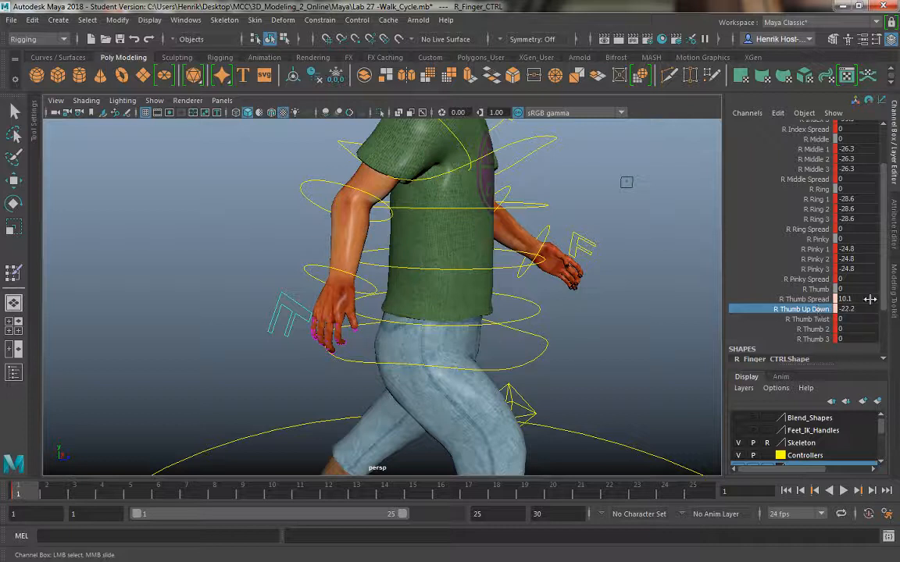
Finish the right thumb with R Thumb Twist at 20.2, R Thumb 2 at -4.6 and R Thumb 3 at -32, and key the pose
left_click(805, 319)
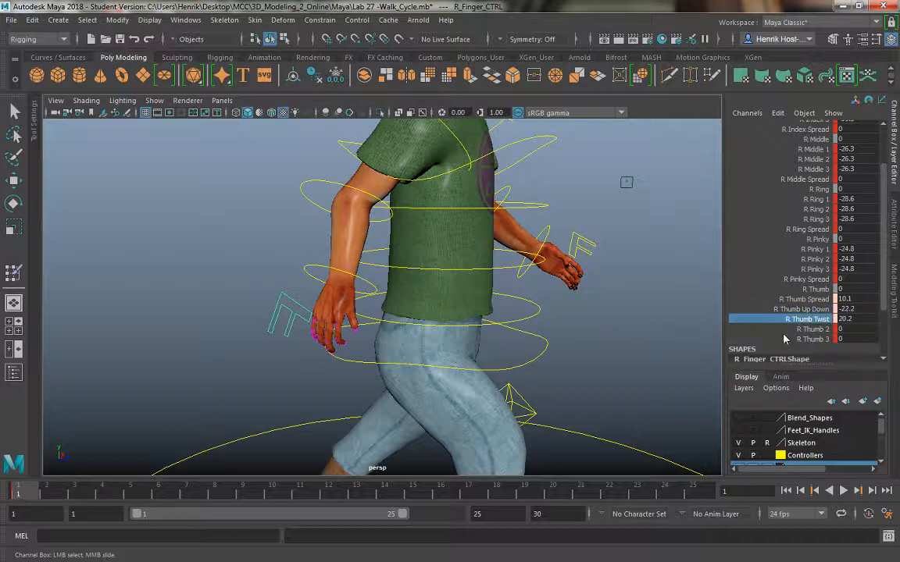
left_click(816, 328)
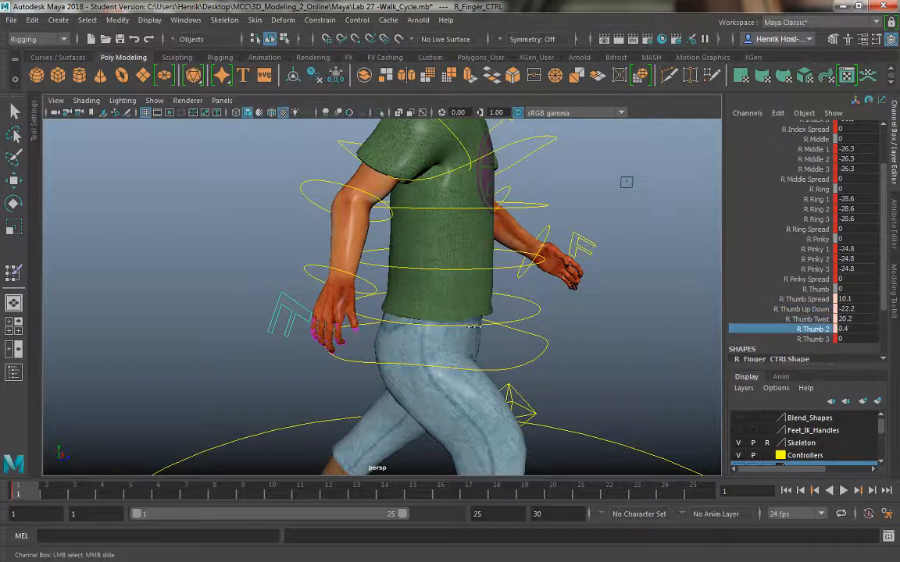
left_click(801, 339)
middle_click_drag(551, 341, 575, 341)
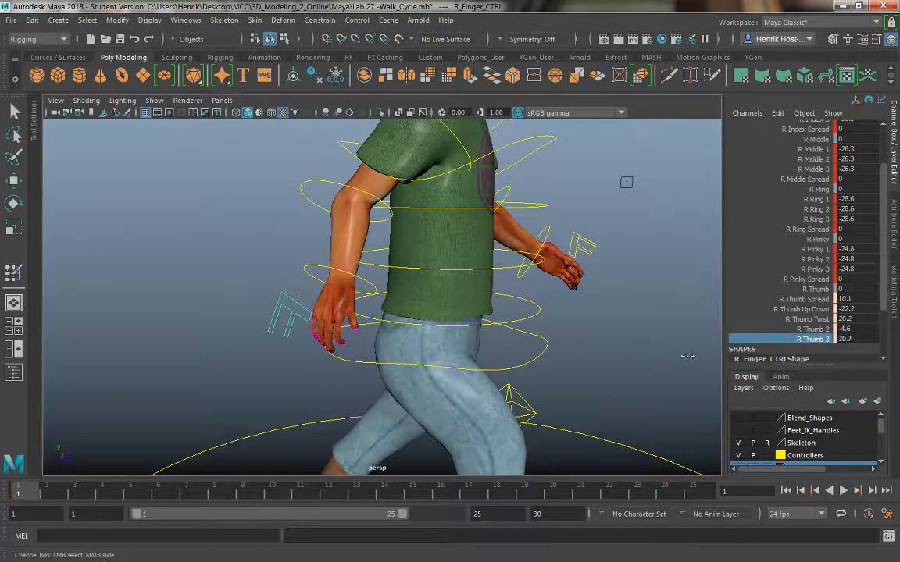
Key Waist_CTRL unrotated at frame 1 and lean it forward at frame 4 to a Rotate X of about 2.106
left_click_drag(399, 347, 373, 307, "alt")
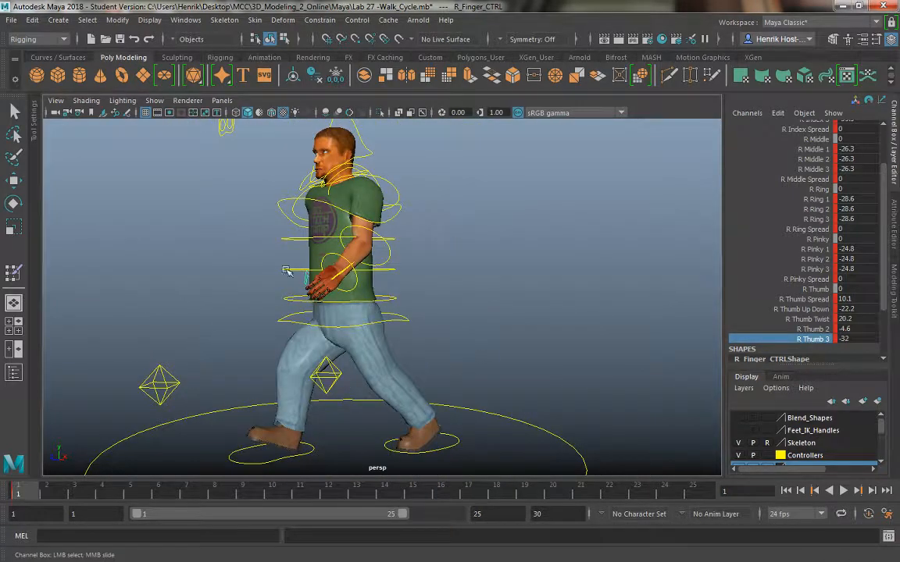
left_click_drag(287, 271, 293, 305, "alt")
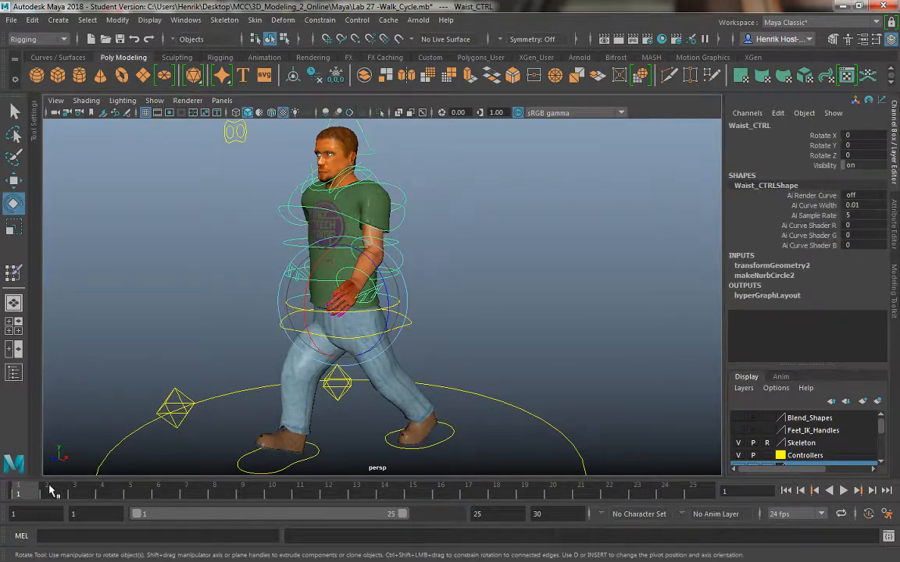
left_click_drag(41, 490, 102, 492)
key("s")
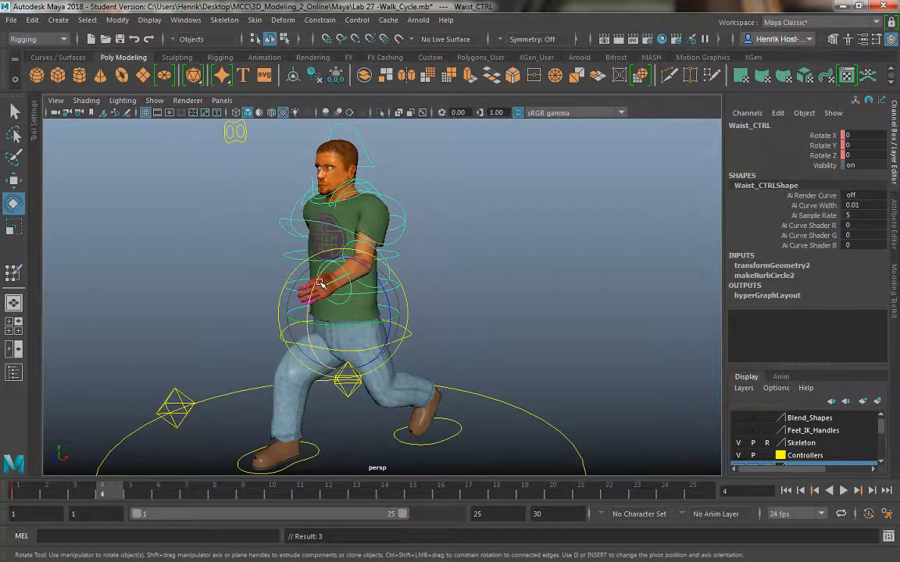
left_click_drag(318, 283, 305, 290)
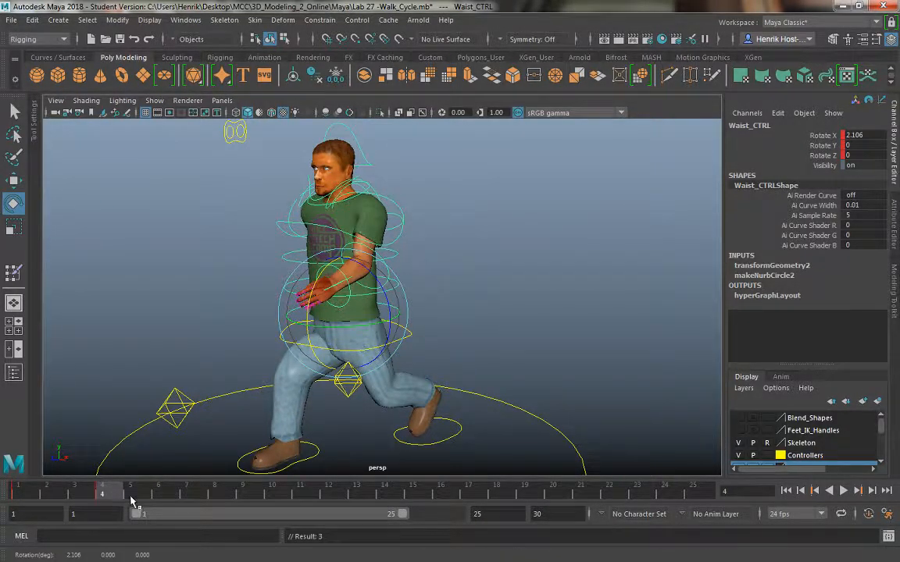
left_click(218, 259)
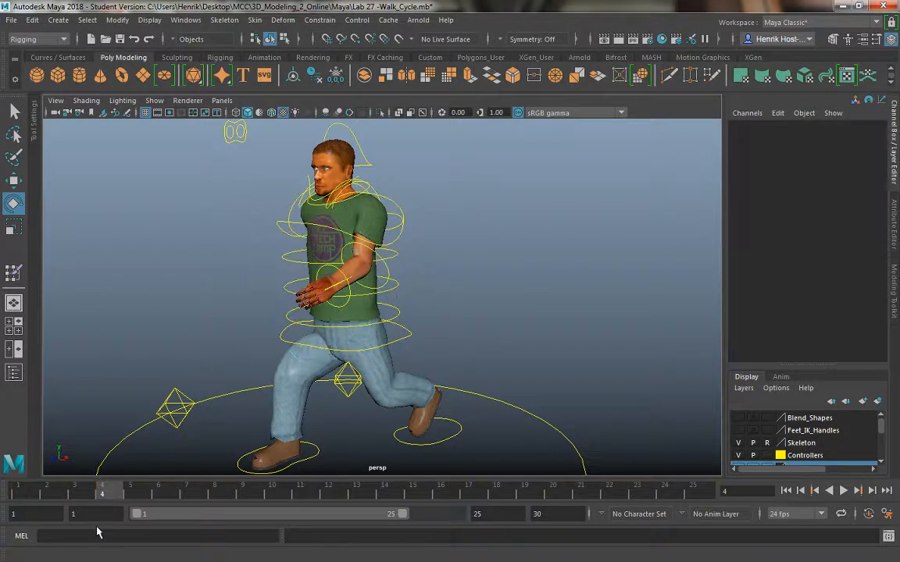
left_click(295, 301)
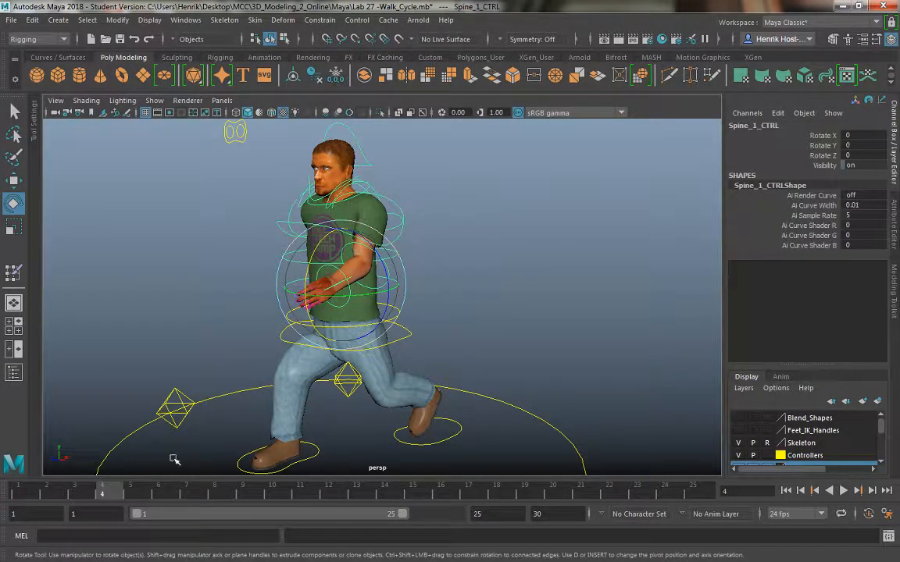
left_click(229, 279)
left_click(287, 314)
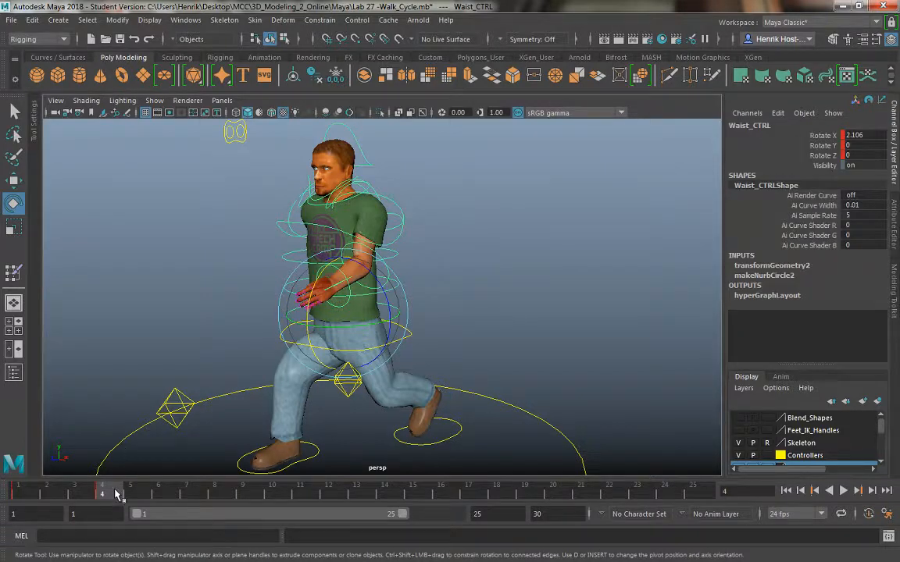
Rotate Waist_CTRL at frame 7, key it at frame 10 with rotations of about 4.213, 1.669 and -0.663, and play the cycle
left_click_drag(116, 494, 196, 495)
left_click_drag(293, 266, 269, 237)
left_click_drag(230, 490, 271, 492)
left_click_drag(321, 237, 327, 260)
key("s")
key("alt+v")
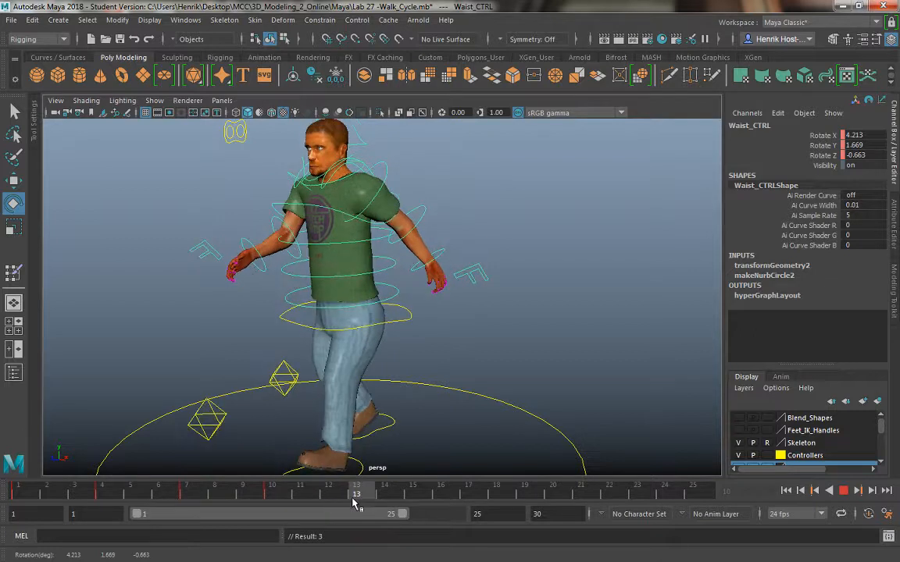
Rotate and key Waist_CTRL to about 6.594, 1.8, -1.328 at frame 13 and 9.295, 3.156, -3.399 at frame 16
key("alt+v")
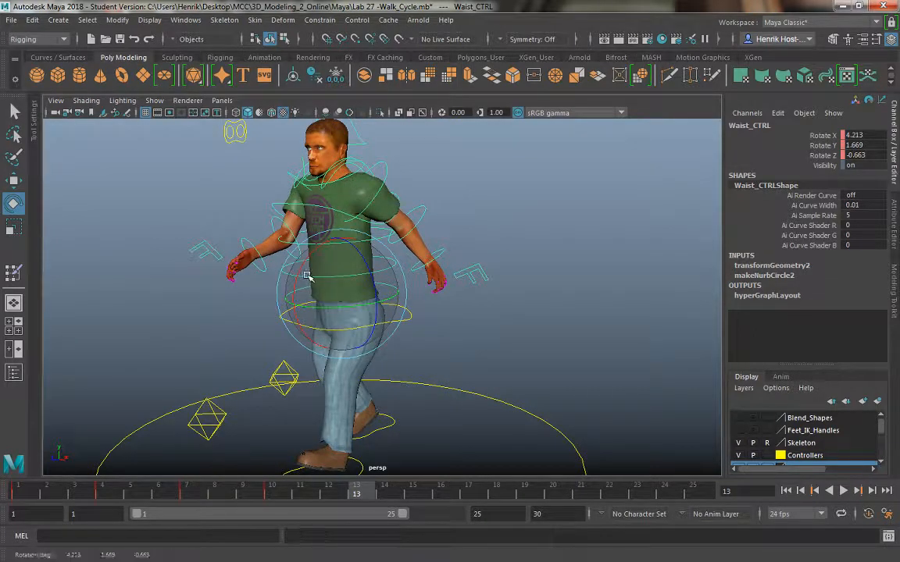
left_click_drag(316, 276, 306, 279)
key("s")
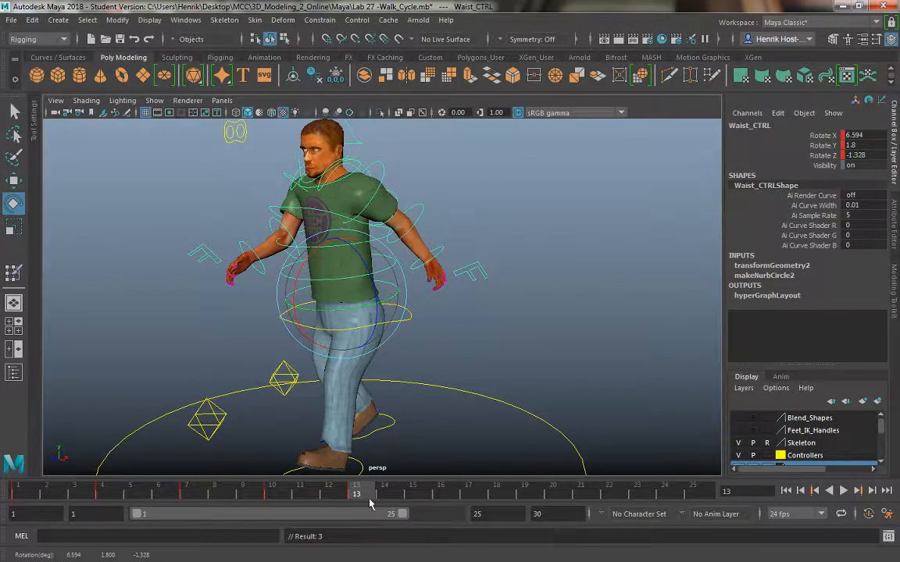
left_click_drag(369, 499, 442, 492)
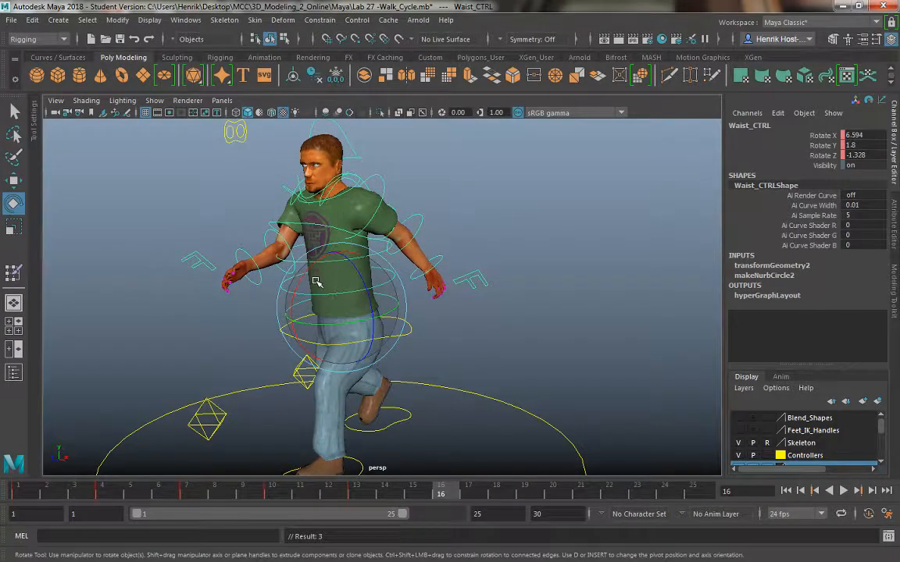
left_click_drag(313, 289, 273, 271)
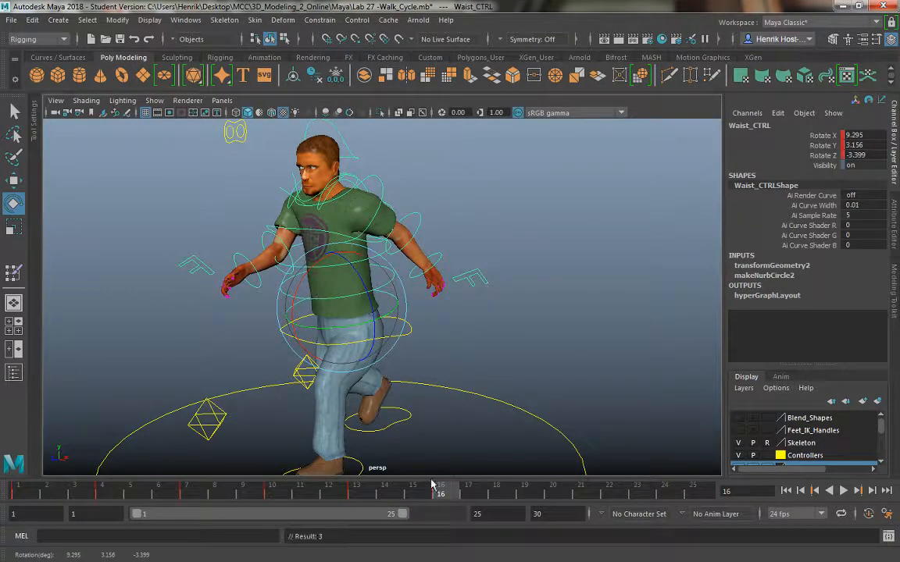
Rotate and key Waist_CTRL at frame 19 and at frame 22 to about -0.381, 0.32, 1.599, and key it unrotated at frame 25
left_click(524, 492)
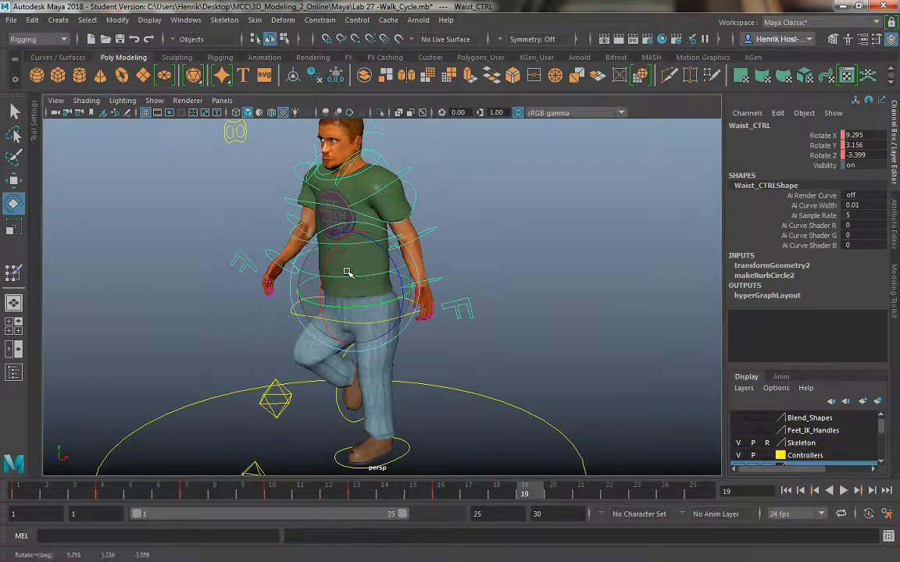
left_click_drag(346, 265, 369, 274)
key("s")
left_click_drag(527, 494, 611, 496)
left_click_drag(336, 260, 332, 258)
key("s")
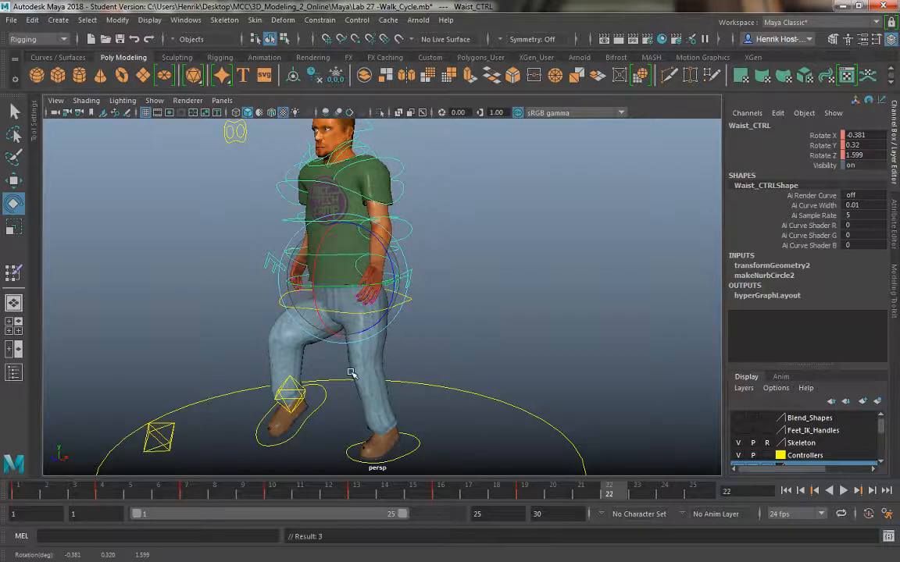
key("alt+v")
key("alt+v")
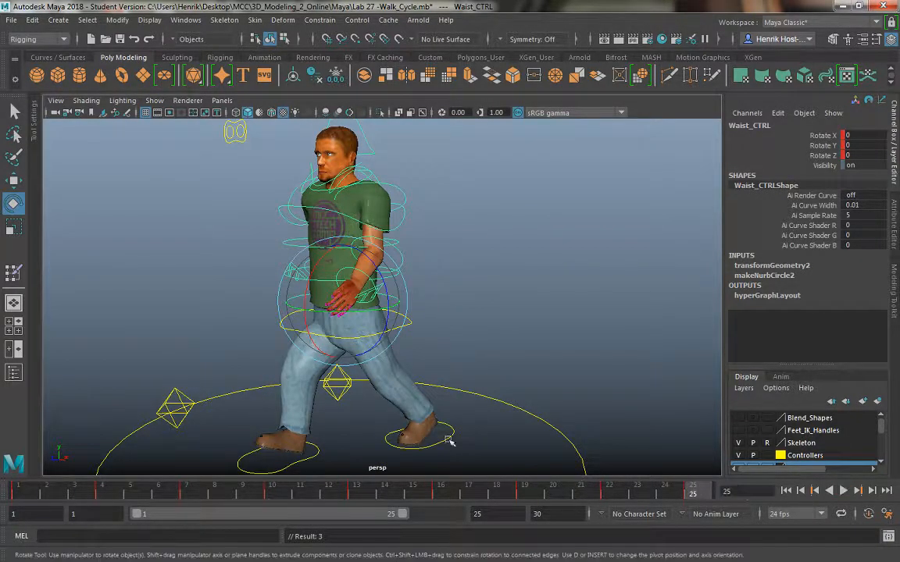
Key Spine_1_CTRL unrotated at frame 1 and rotate it at frame 4 to about 3.668, 1.638, -0.951, keying the pose
left_click(258, 309)
key("alt+shift+v")
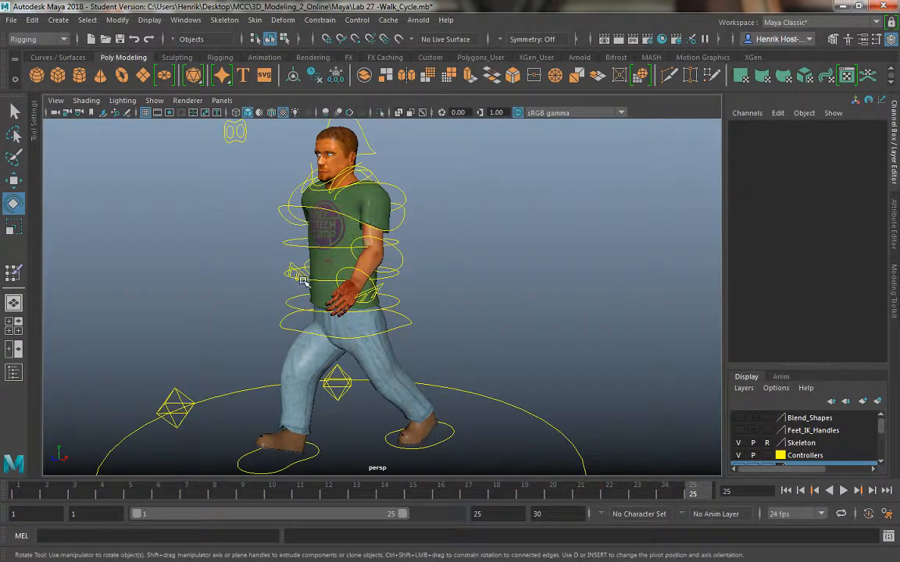
left_click(297, 275)
key("shift+e")
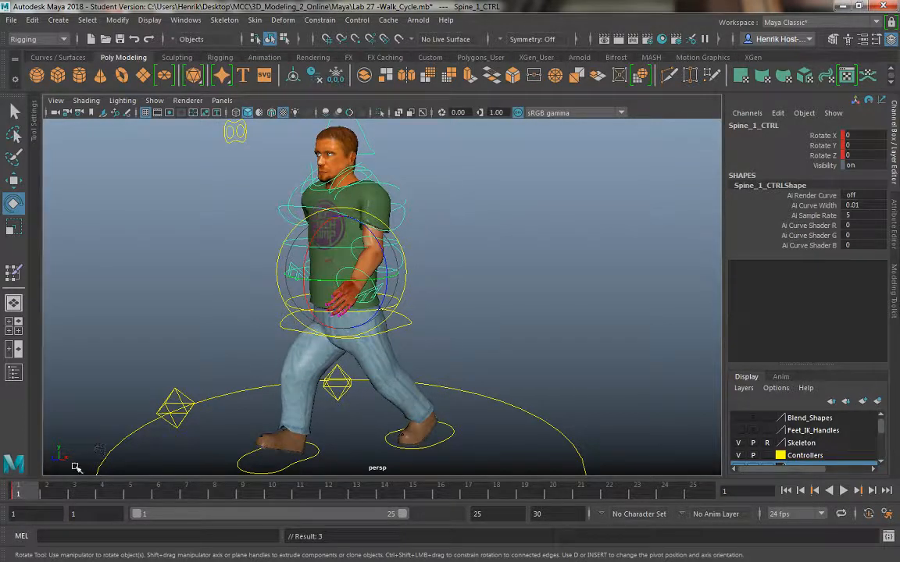
key("alt+v")
left_click_drag(316, 267, 334, 272)
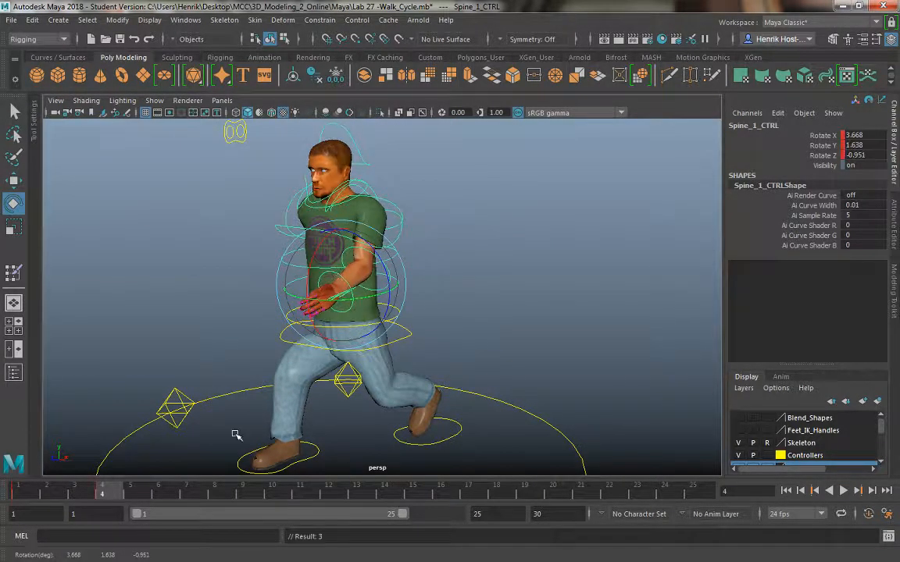
Rotate and key Spine_1_CTRL to about 2.83, 10.027, -3.815 at frame 7 and -0.418, 12.14, -2.692 at frame 10
left_click_drag(105, 490, 202, 498)
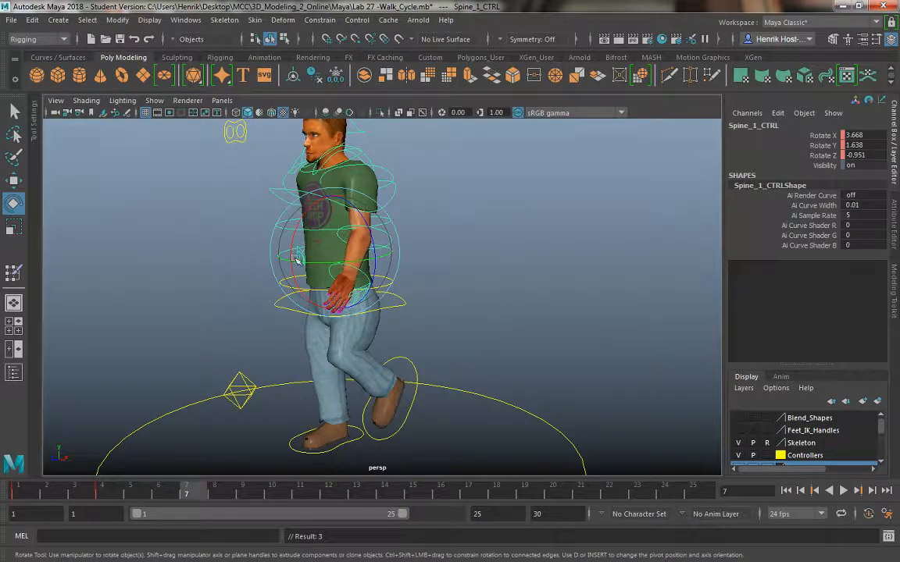
left_click_drag(309, 239, 317, 243)
key("s")
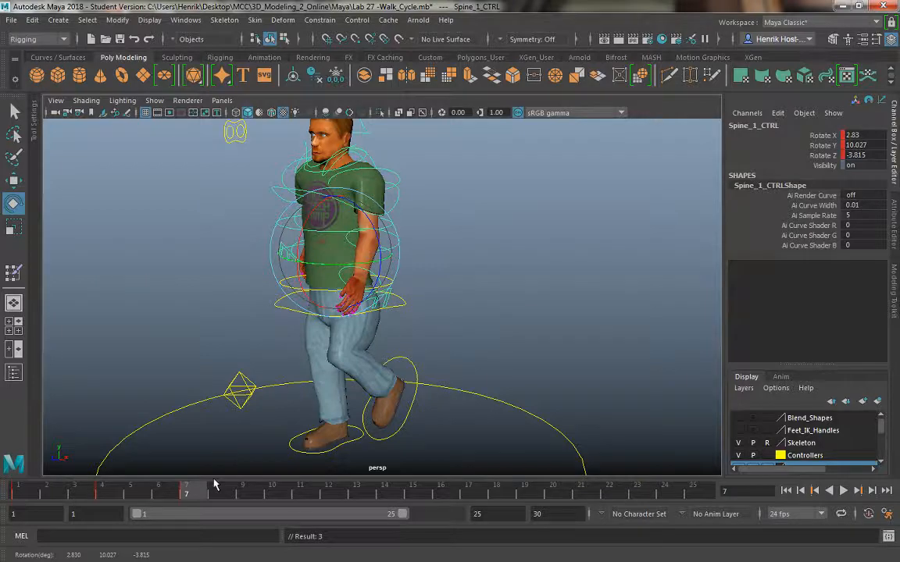
left_click_drag(211, 491, 273, 494)
left_click_drag(328, 243, 331, 240)
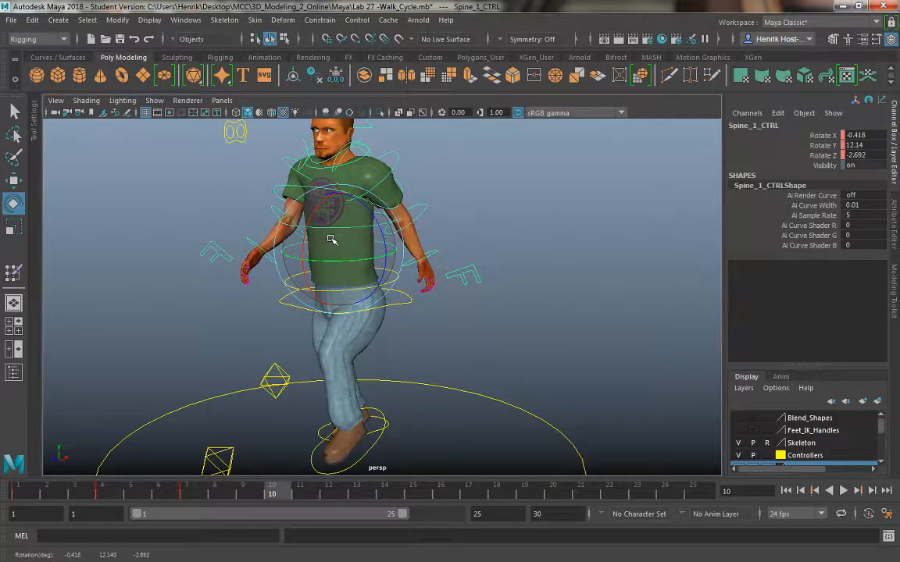
Rotate and key Spine_1_CTRL to about -2.4, 12.229, -0.852 at frame 13 and 2.39, 11.887, -2.365 at frame 16
left_click_drag(272, 492, 357, 493)
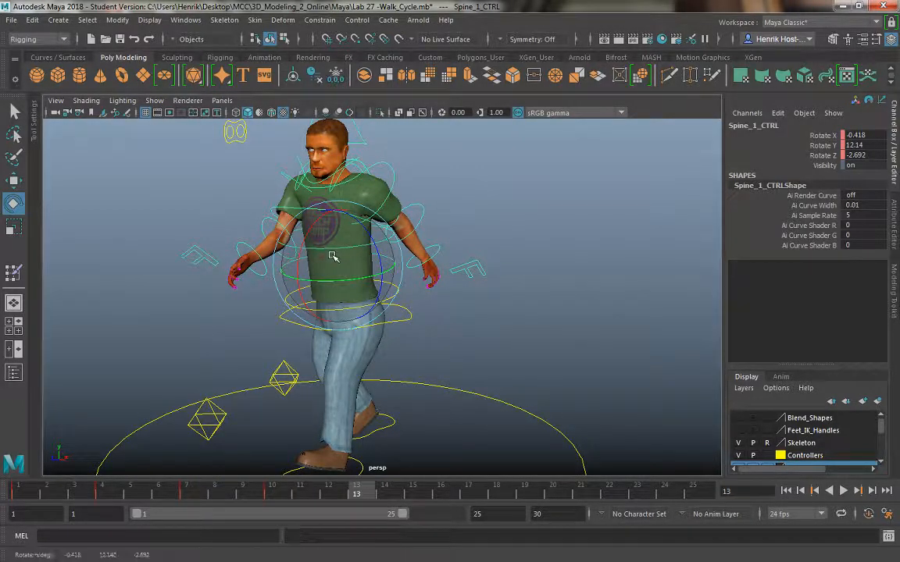
left_click_drag(332, 256, 358, 345)
left_click_drag(367, 492, 441, 493)
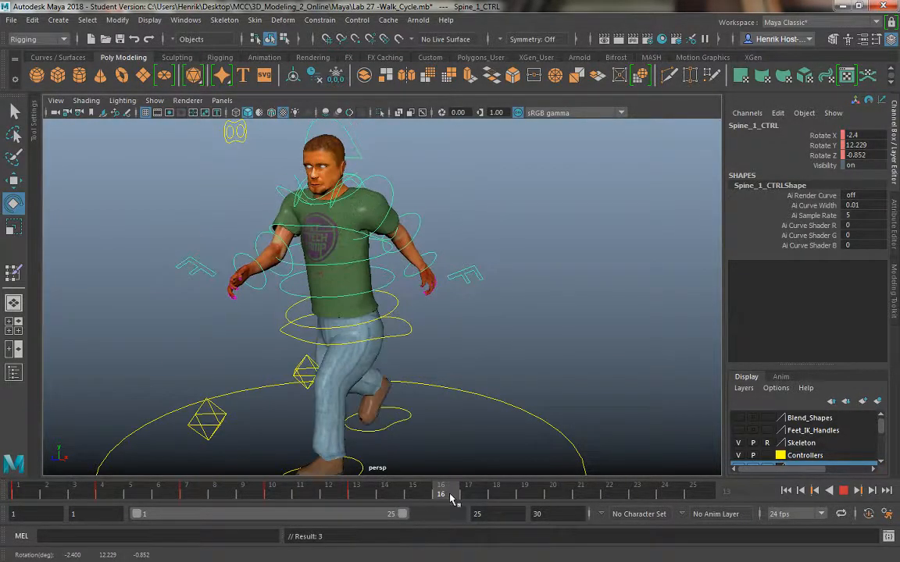
left_click_drag(281, 252, 327, 304)
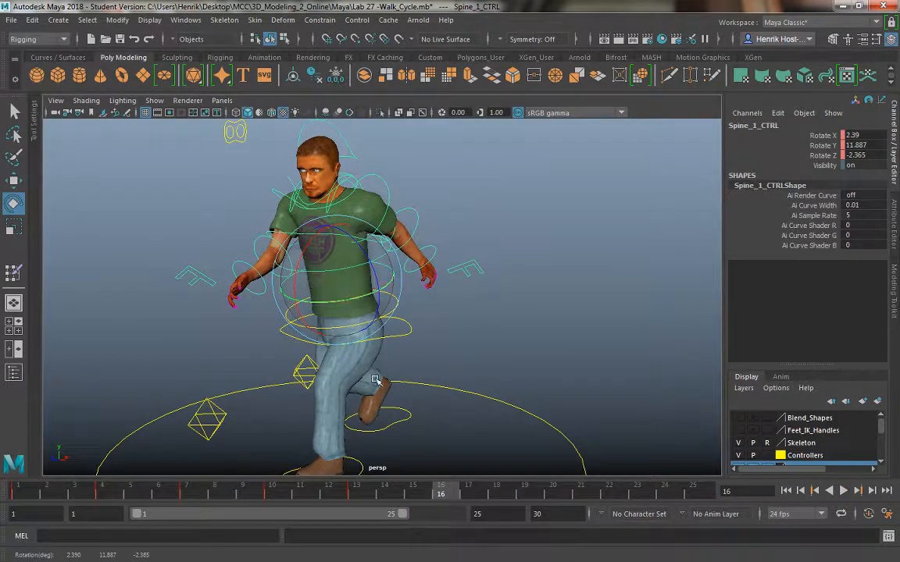
key("s")
Key Spine_1_CTRL at frame 19 with rotations of about -7.897, 11.3, 0.891, pose it at frame 22, and repeat the frame 1 pose at frame 25
left_click_drag(468, 498, 529, 498)
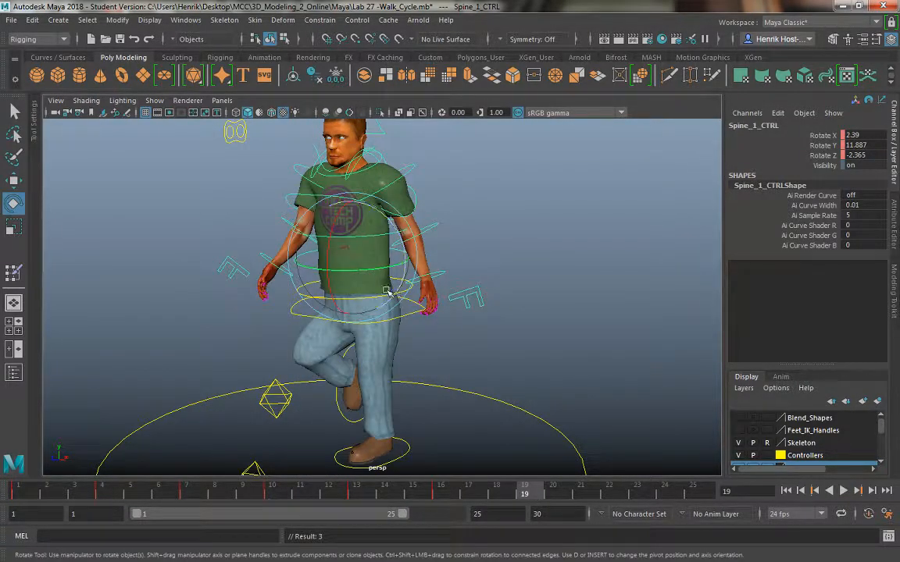
left_click_drag(361, 278, 339, 232)
key("s")
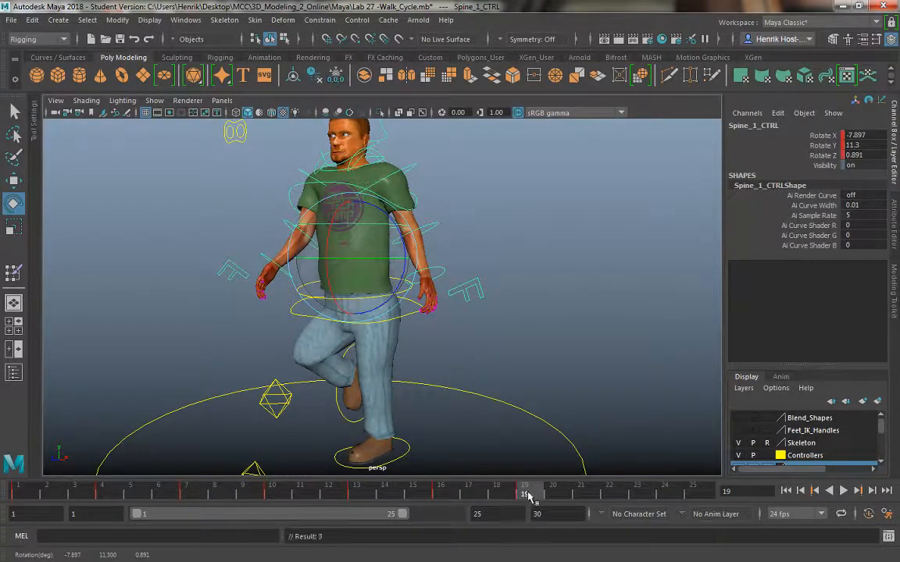
left_click_drag(527, 492, 610, 494)
left_click_drag(338, 243, 347, 218)
key("s")
left_click(17, 492)
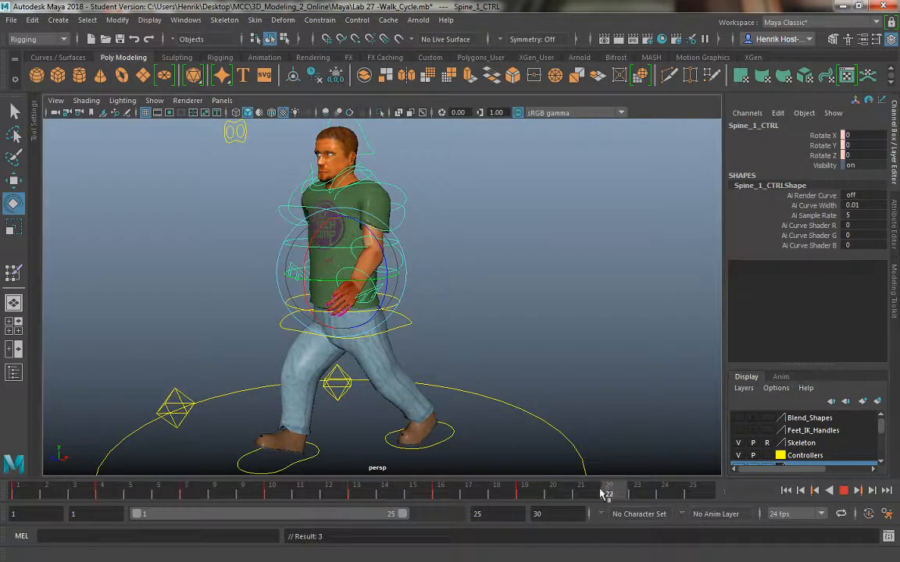
left_click(698, 491)
Select Spine_2_CTRL, key it unrotated at frame 1, and lean it forward at frame 4 to a Rotate X of about 1.878
left_click(410, 289)
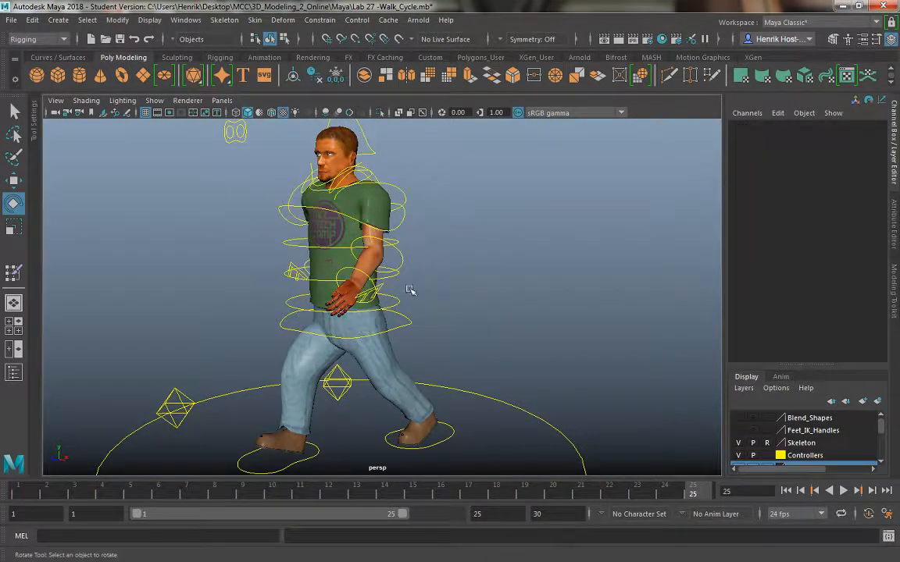
left_click(400, 224)
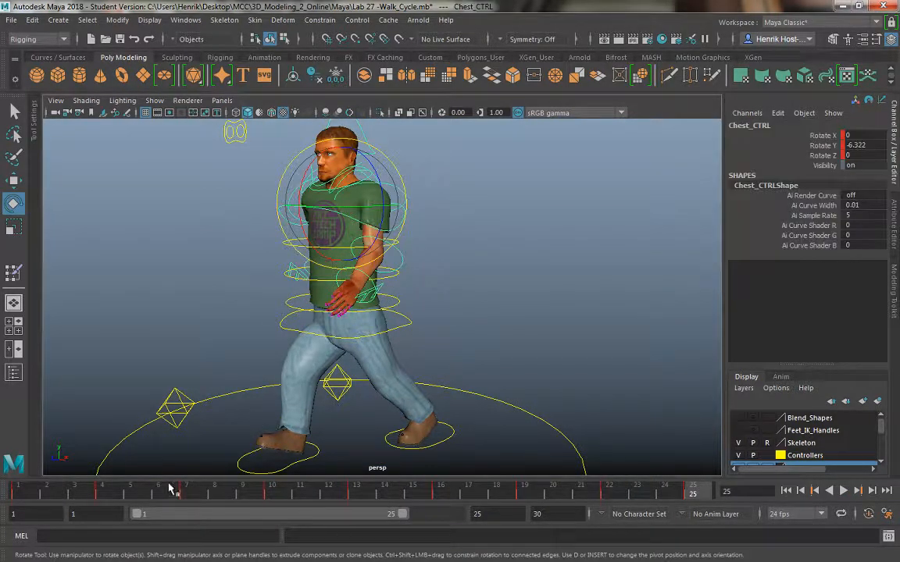
left_click(511, 212)
left_click(305, 248)
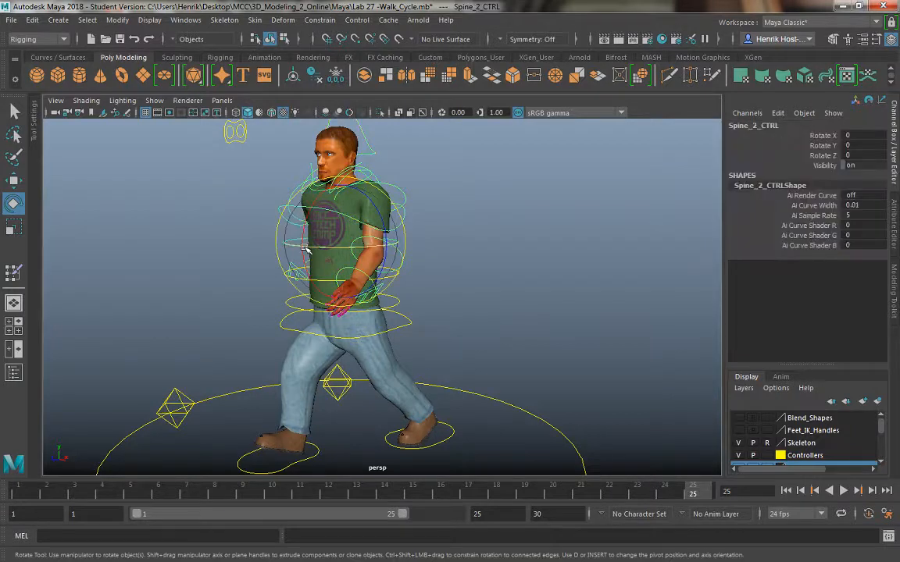
left_click(41, 493)
key("s")
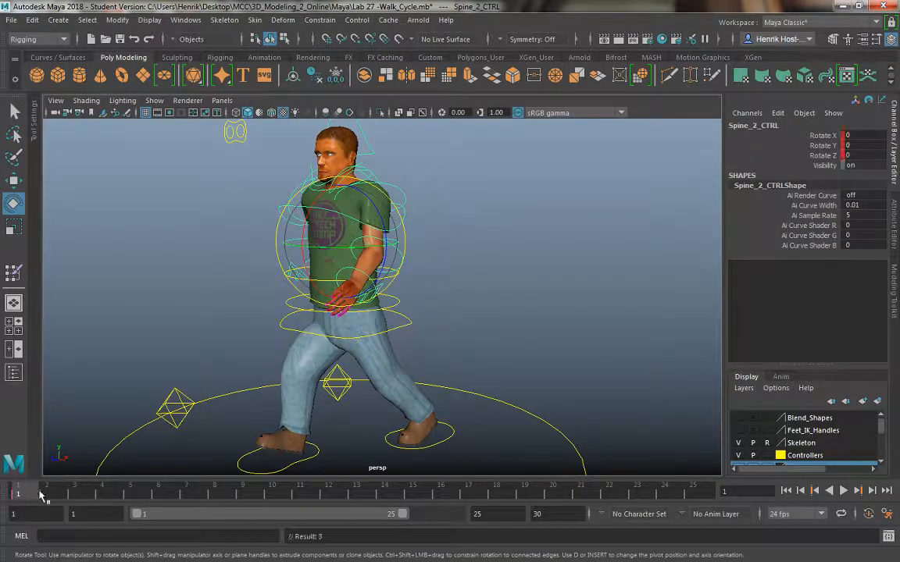
left_click_drag(29, 494, 103, 500)
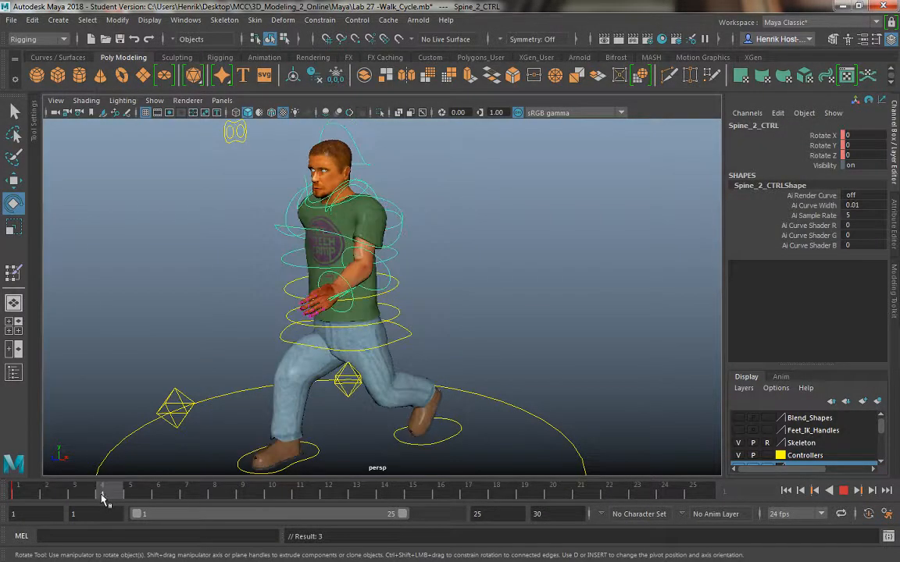
left_click_drag(305, 232, 307, 239)
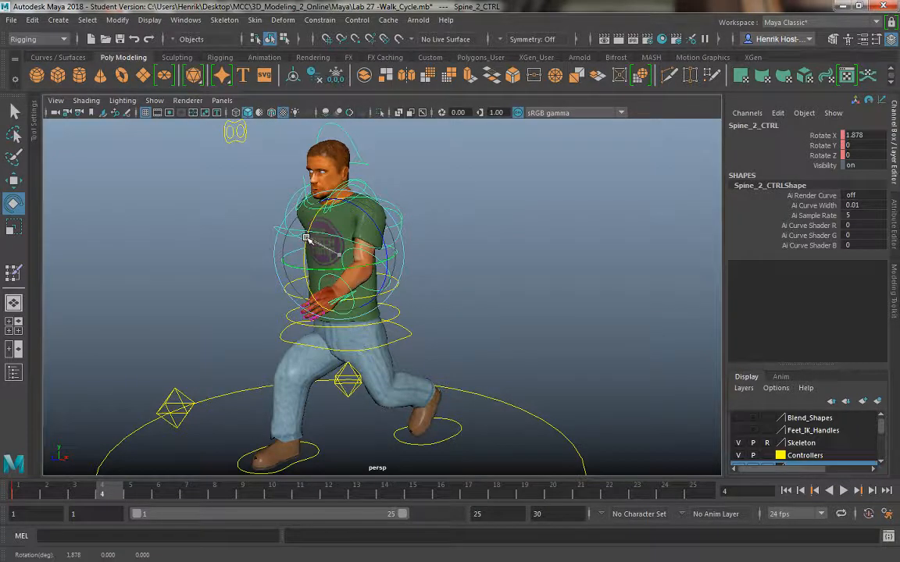
Rotate and key Spine_2_CTRL at frame 7 to about -1.715, 0.805, 0.377, and twist the upper torso further at frame 10
left_click_drag(107, 490, 186, 493)
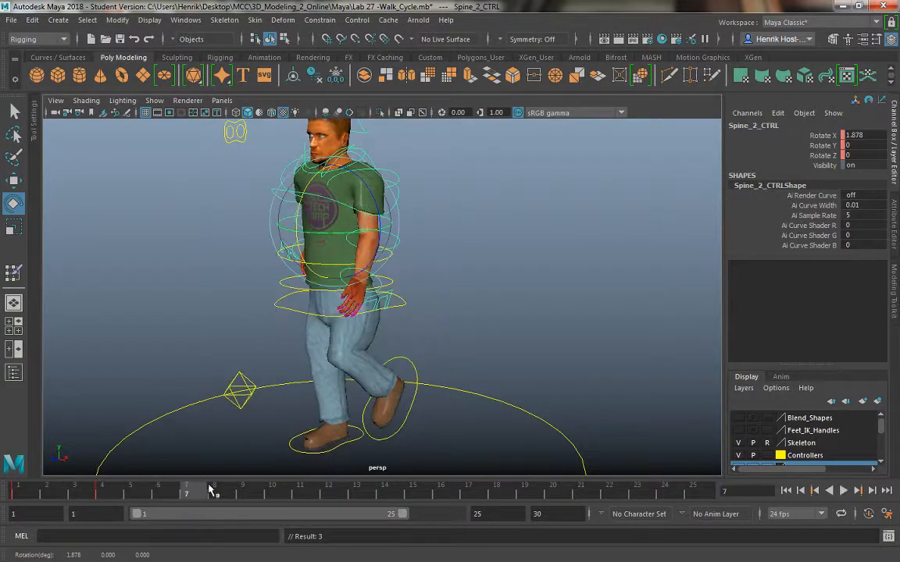
left_click_drag(305, 216, 305, 210)
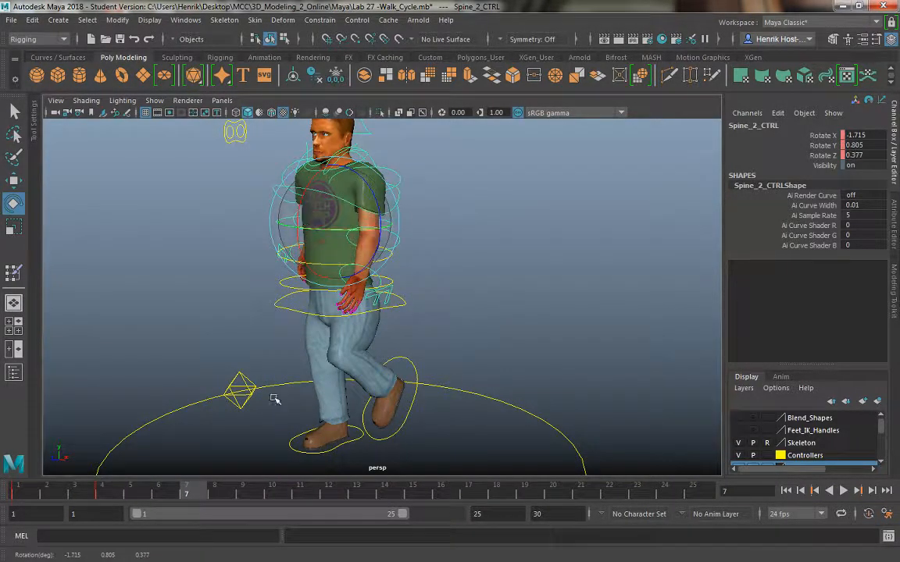
key("s")
left_click_drag(198, 498, 272, 498)
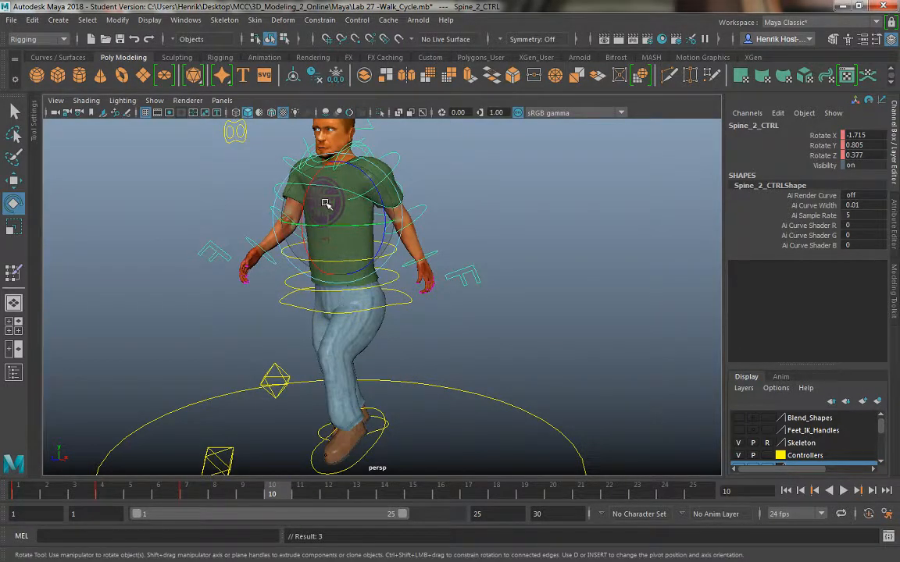
left_click_drag(325, 204, 344, 207)
Rotate and key Spine_2_CTRL to about -3.002, 5.926, -0.88 at frame 13 and 2.931, 1.82, -0.339 at frame 16
left_click_drag(305, 498, 363, 489)
left_click_drag(343, 195, 321, 234)
key("shift+e")
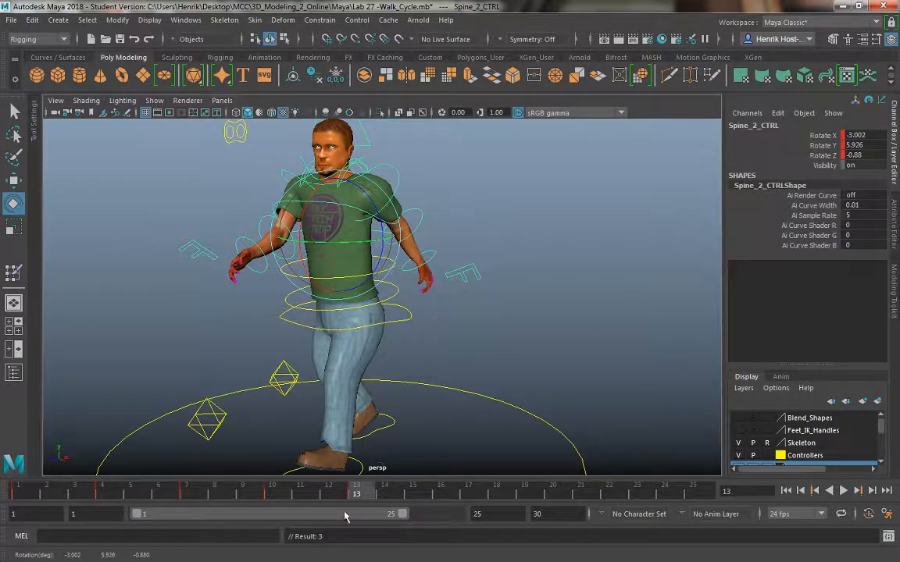
left_click_drag(373, 496, 445, 493)
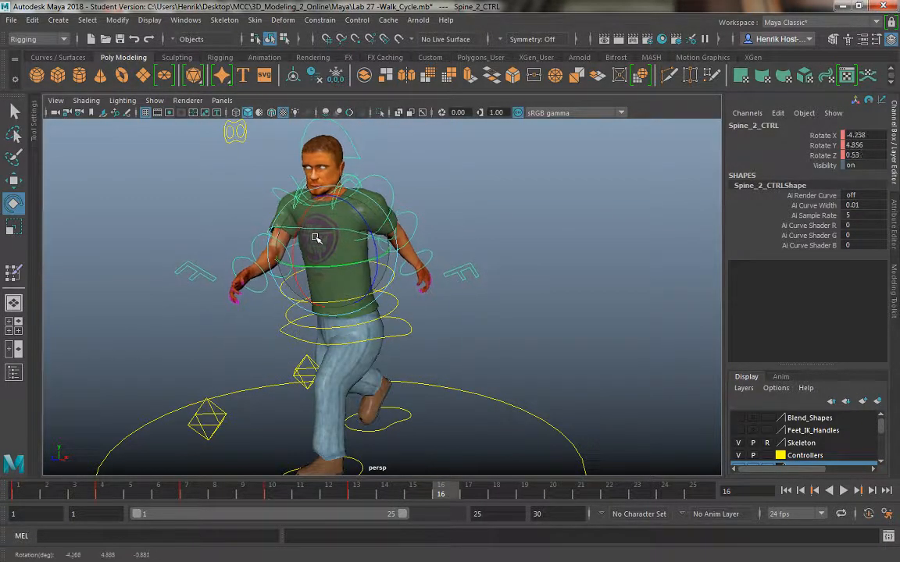
left_click_drag(312, 242, 295, 252)
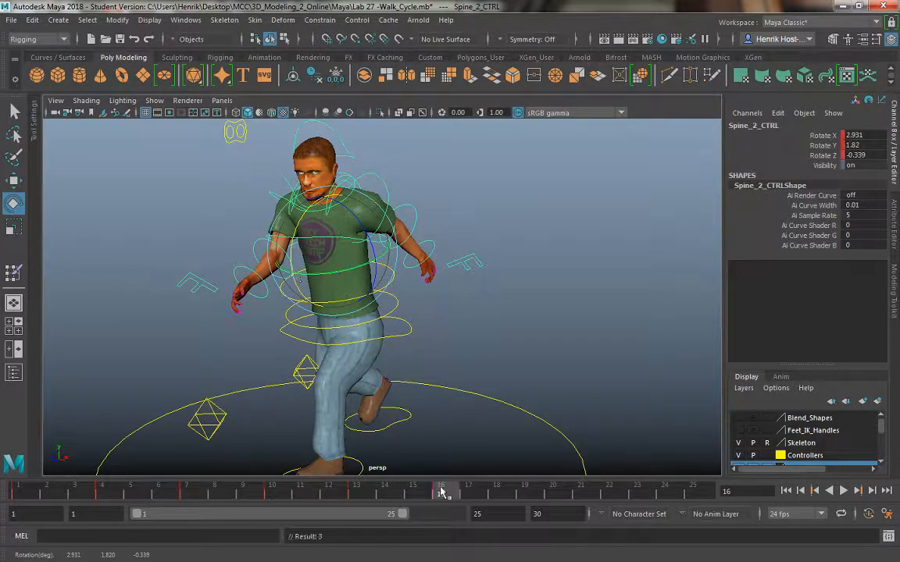
Key Spine_2_CTRL at frame 19 and at frame 22 with about -2.248, -1.07, -0.454, copy the frame 1 pose to frame 25, and return to frame 1
left_click_drag(441, 492, 608, 493)
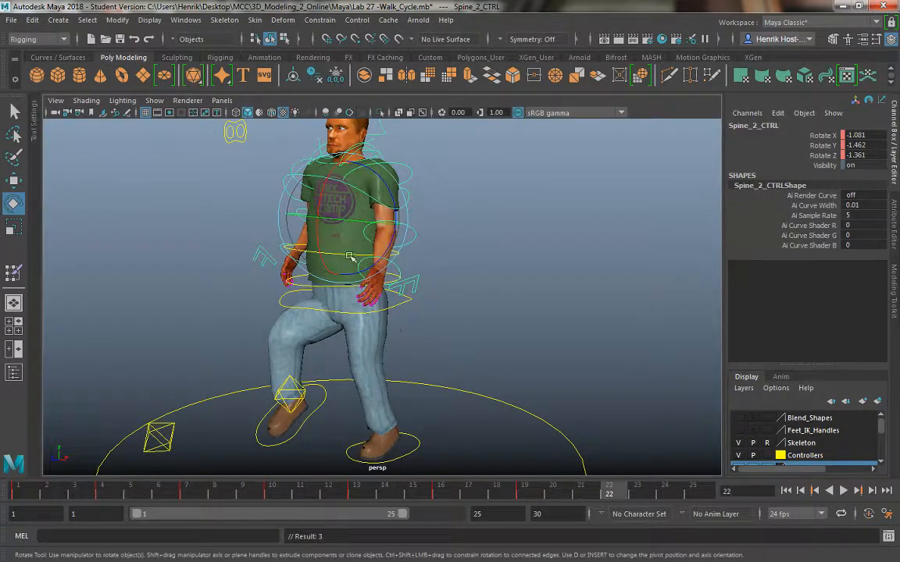
left_click_drag(349, 256, 350, 250)
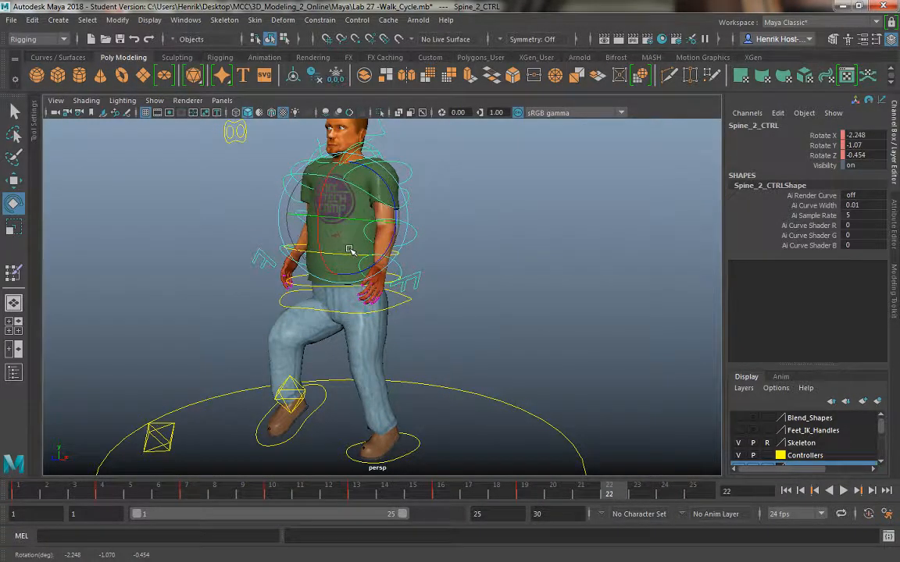
key("s")
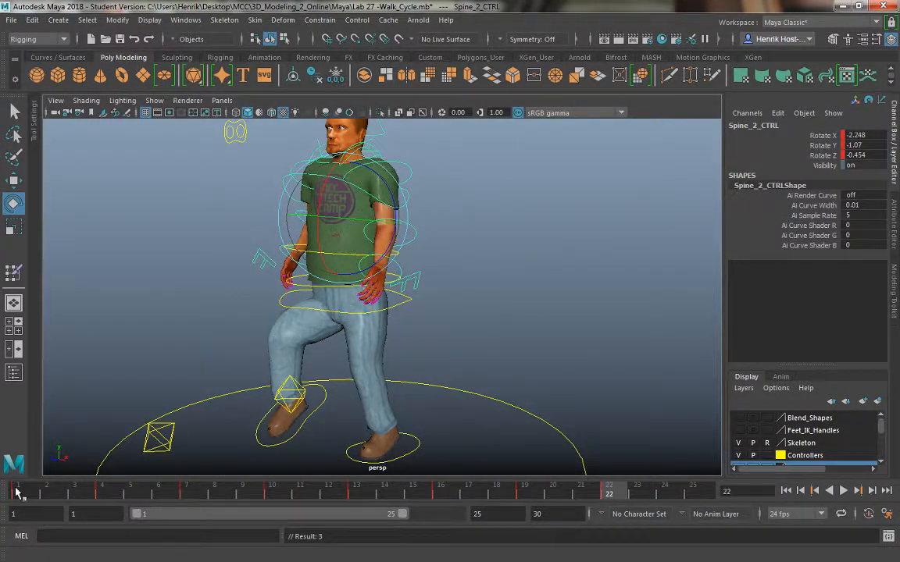
left_click(17, 492)
middle_click_drag(20, 492, 692, 500)
left_click_drag(478, 494, 6, 490)
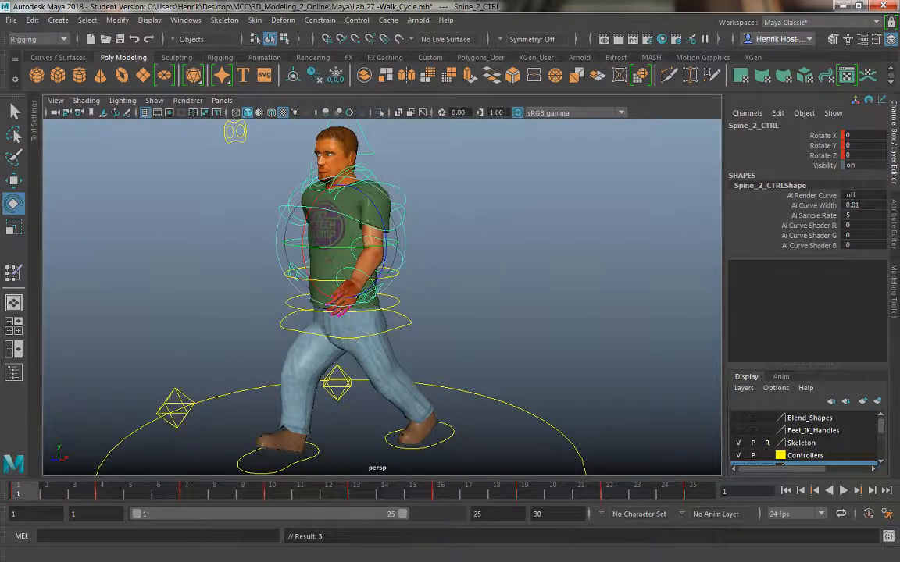
Select Head_CTRL, key it unrotated at frame 1, and rotate and key it at frame 4 to about 3.024, 4.849, -2.251
scroll(482, 279, "down", 1)
left_click_drag(482, 279, 475, 271, "alt")
left_click(364, 152)
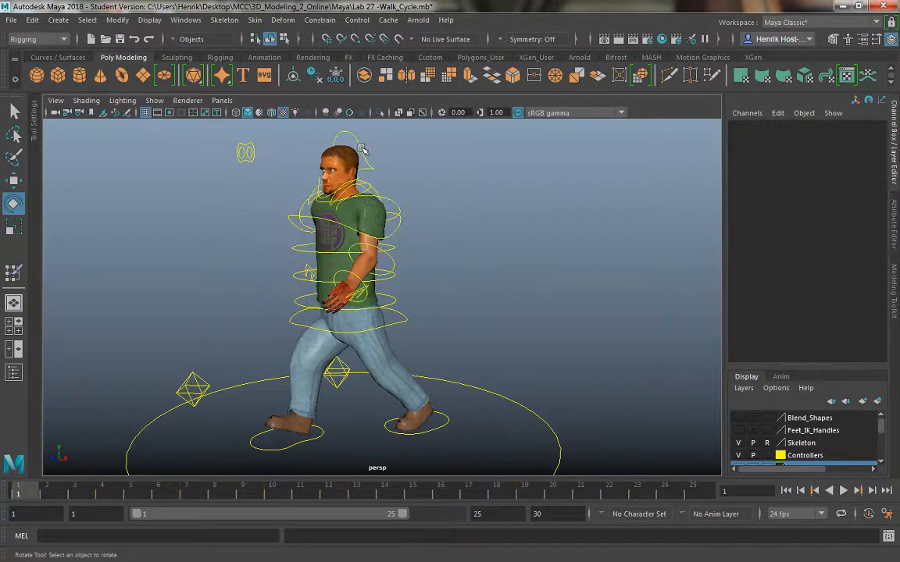
left_click(368, 166)
key("s")
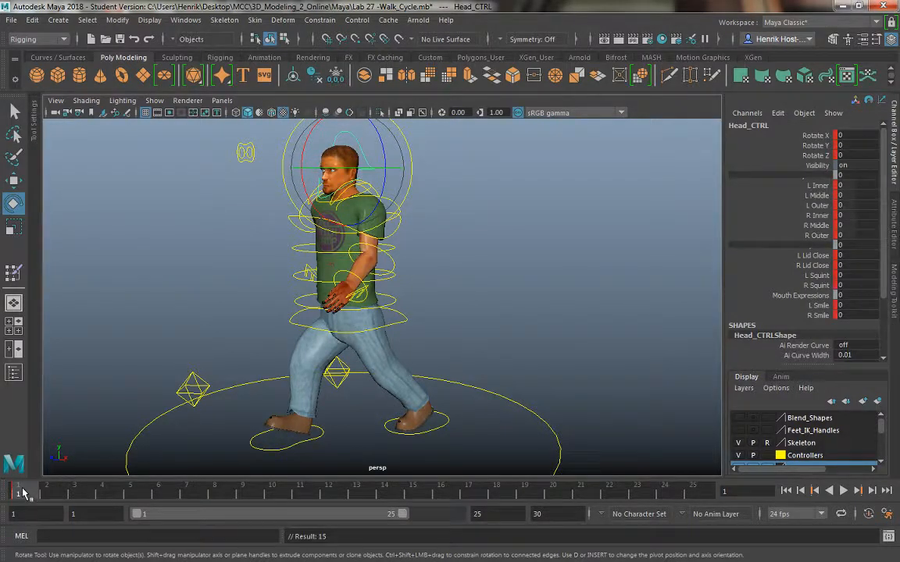
left_click_drag(3, 487, 102, 489)
left_click_drag(299, 169, 311, 170)
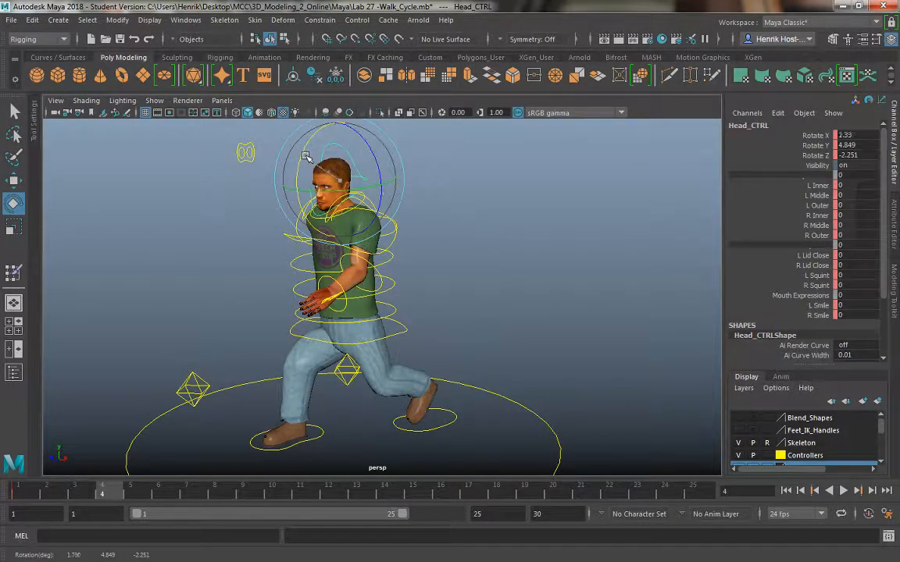
key("s")
Rotate and key Head_CTRL to about 0.358, 4.902, 0.418 at frame 7 and -4.005, 2.342, -0.836 at frame 10
left_click_drag(108, 497, 199, 490)
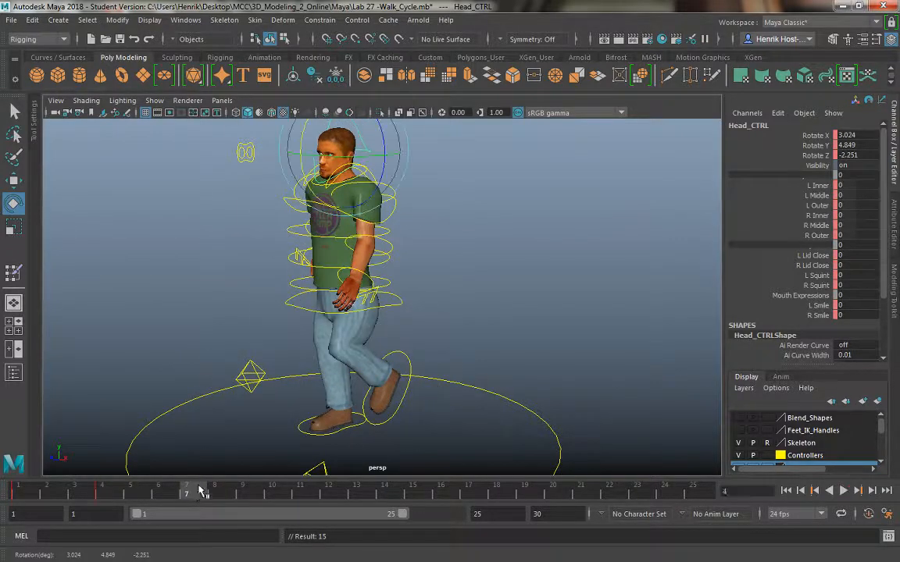
left_click_drag(340, 179, 341, 178)
key("s")
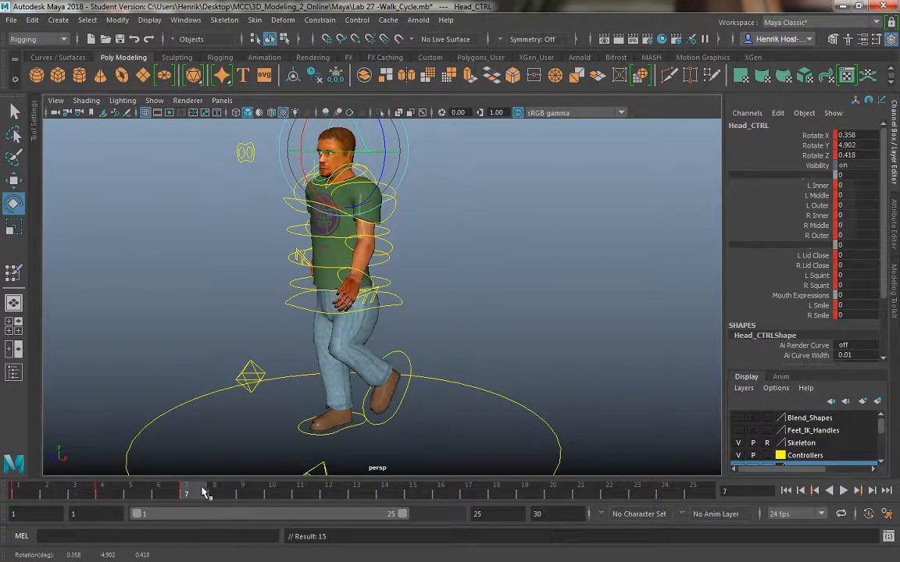
left_click_drag(188, 492, 275, 495)
left_click_drag(343, 195, 344, 196)
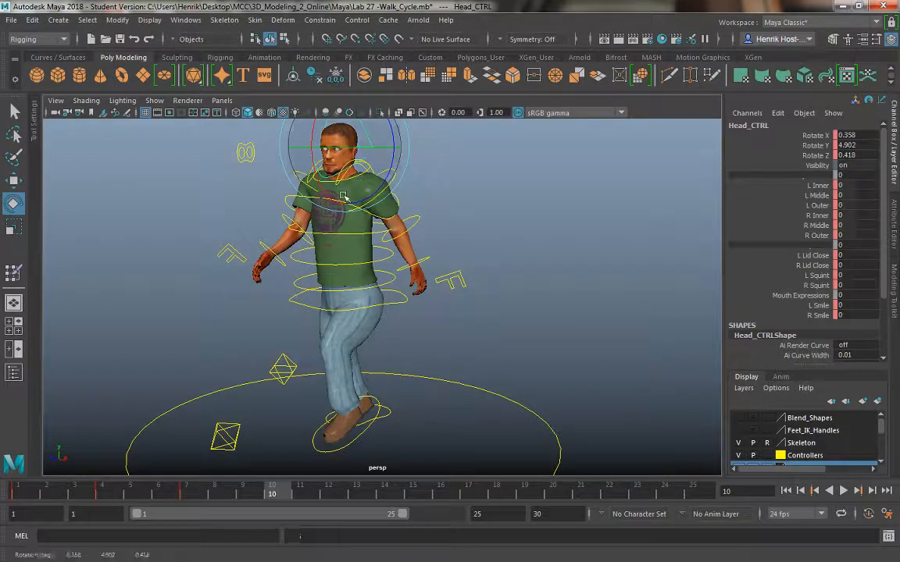
key("s")
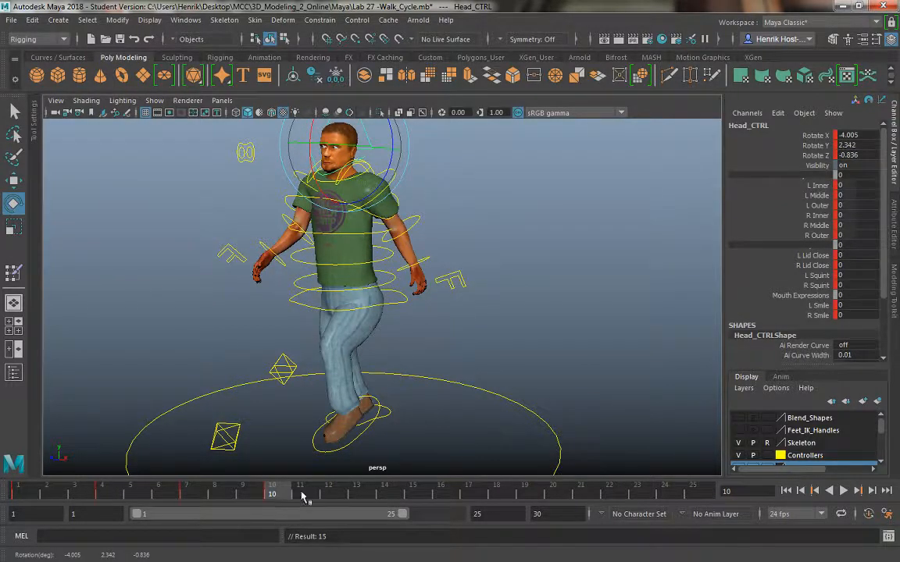
Rotate and key Head_CTRL to about -9.907, -2.708, -3.152 at frame 14 and -13.809, -2.311, 1.515 at frame 17
left_click_drag(301, 495, 382, 494)
left_click_drag(335, 202, 329, 209)
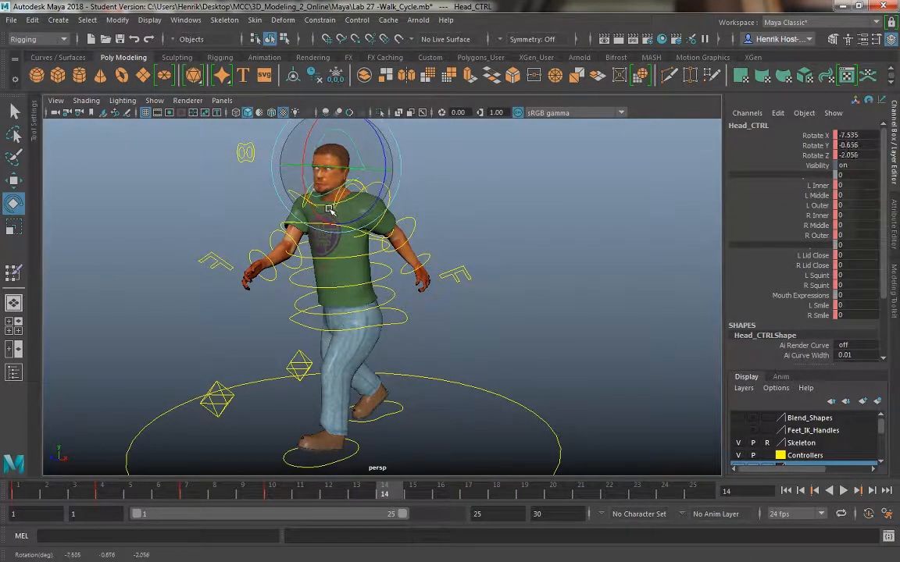
key("s")
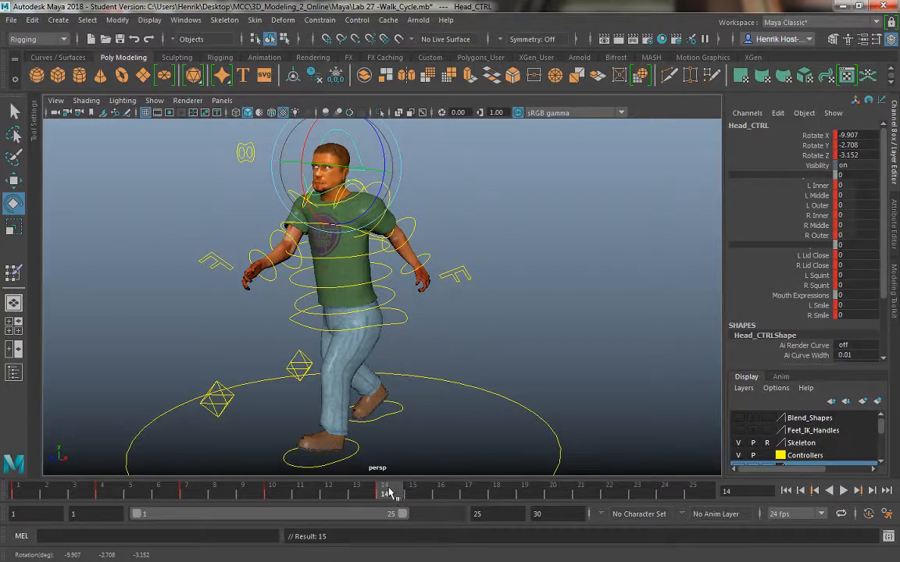
left_click_drag(385, 494, 479, 497)
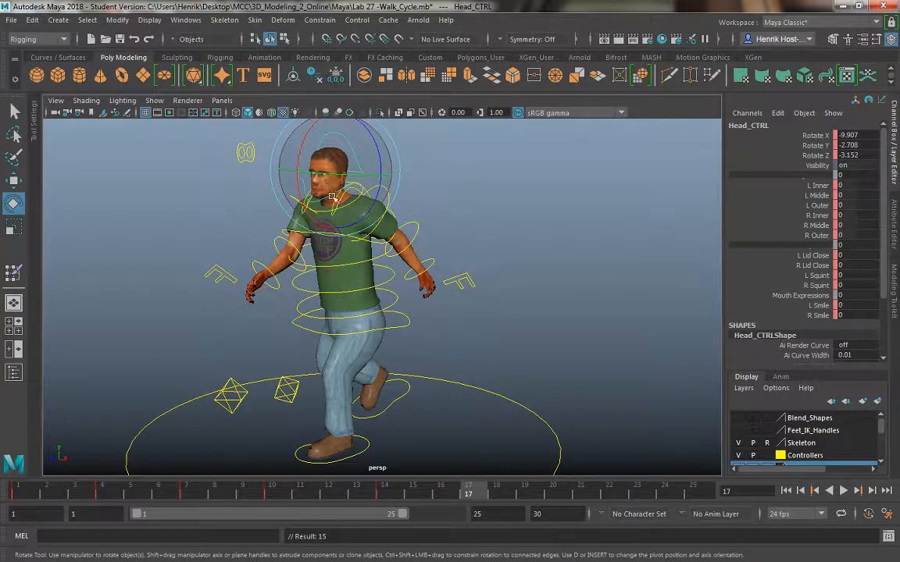
left_click_drag(332, 198, 344, 187)
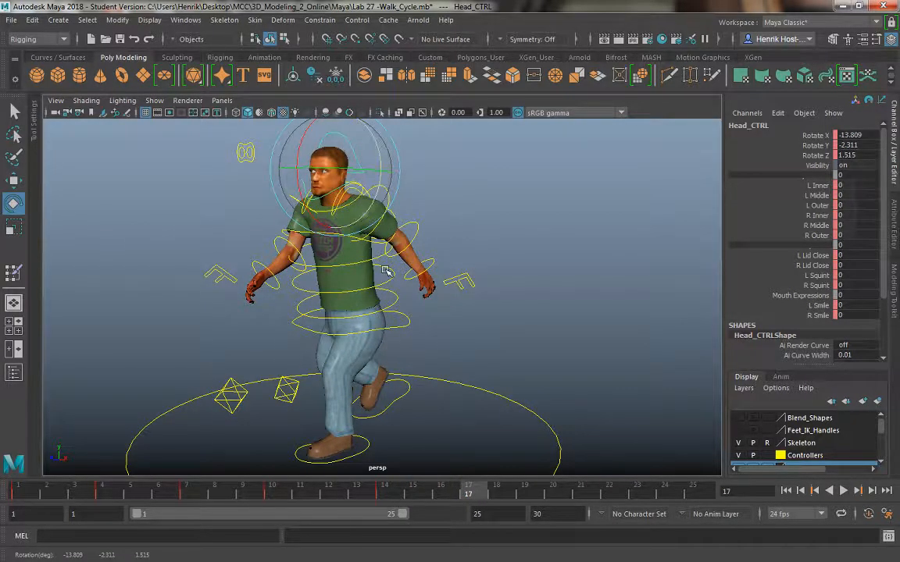
key("s")
Adjust Head_CTRL's Rotate X at frame 17 to about -4.338, and rotate and key it at frame 20 to about -0.687, 3.054, -2.887
left_click_drag(357, 493, 412, 496)
left_click_drag(435, 531, 472, 528)
left_click_drag(294, 164, 295, 163)
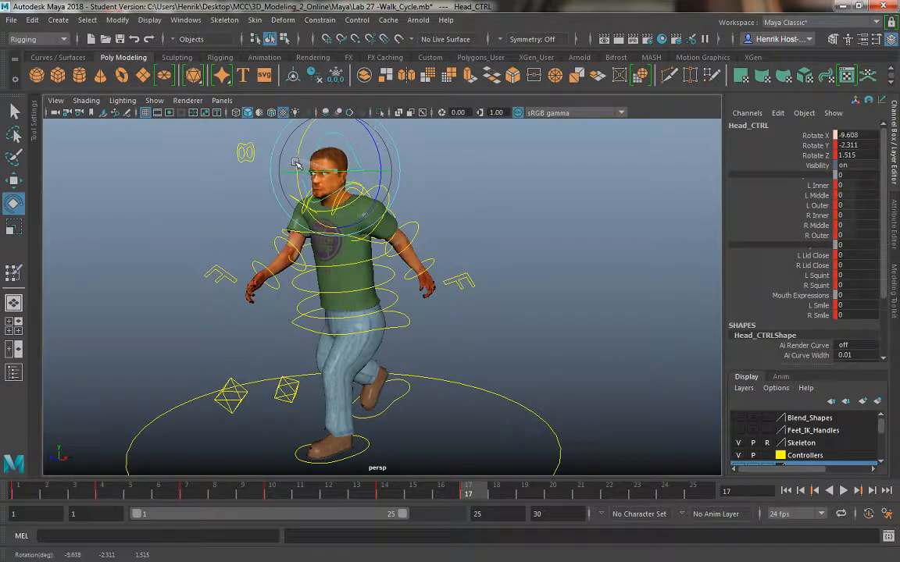
key("alt+v")
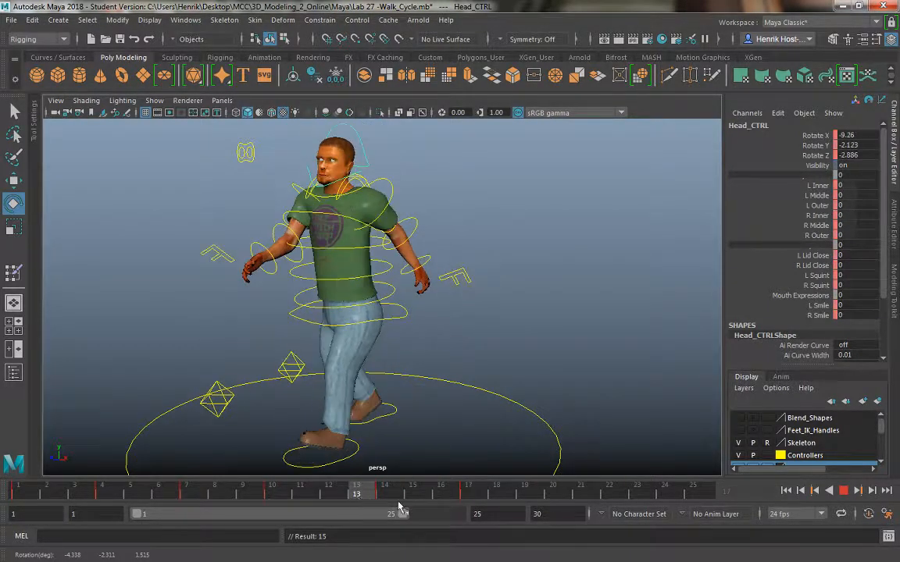
key("alt+v")
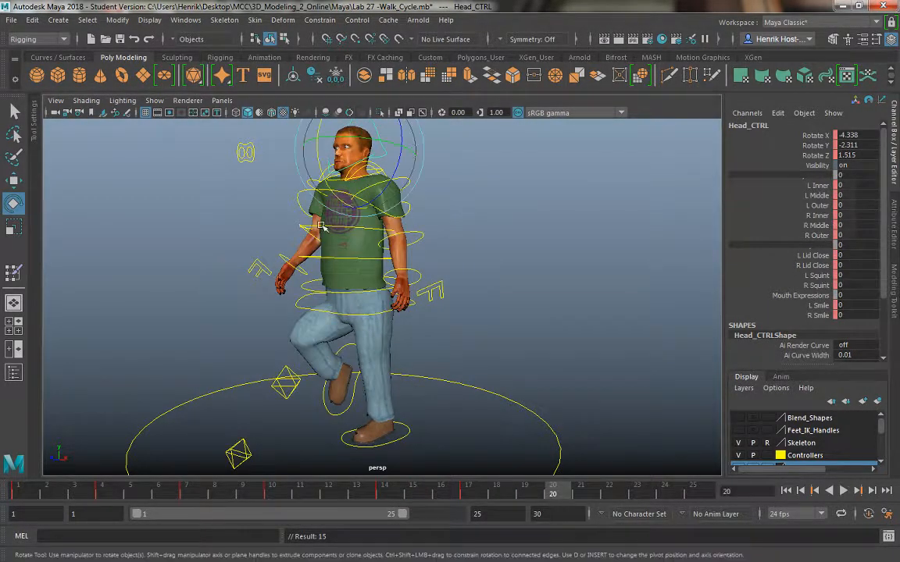
left_click_drag(400, 150, 431, 219)
key("s")
Copy Head_CTRL's frame 17 pose to frame 16 and delete the key at frame 17
left_click_drag(560, 493, 623, 494)
left_click_drag(564, 494, 616, 494)
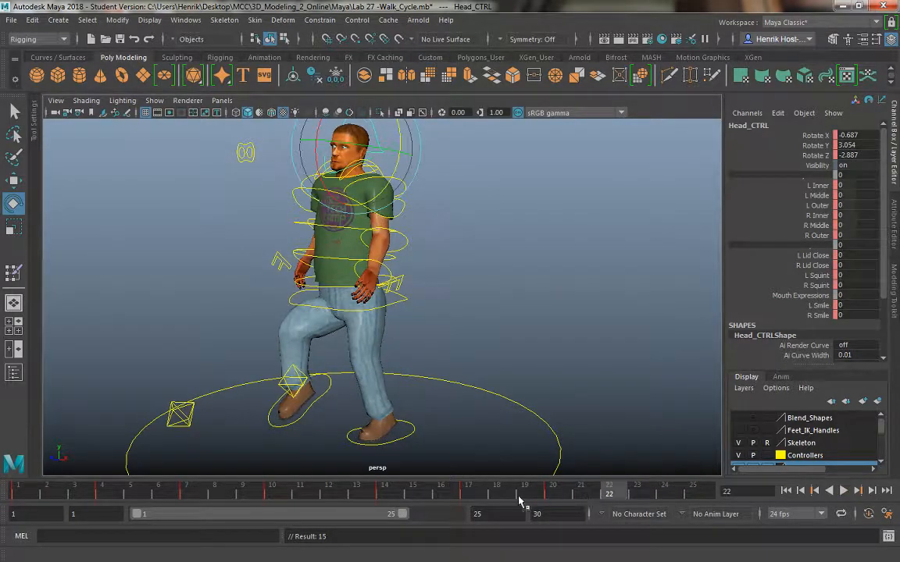
left_click(470, 492)
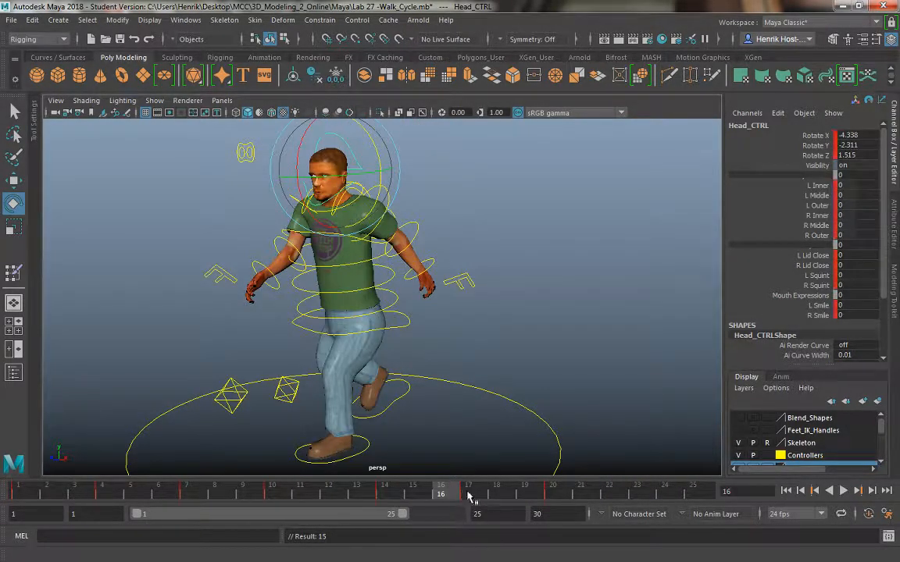
right_click(467, 496)
left_click(503, 333)
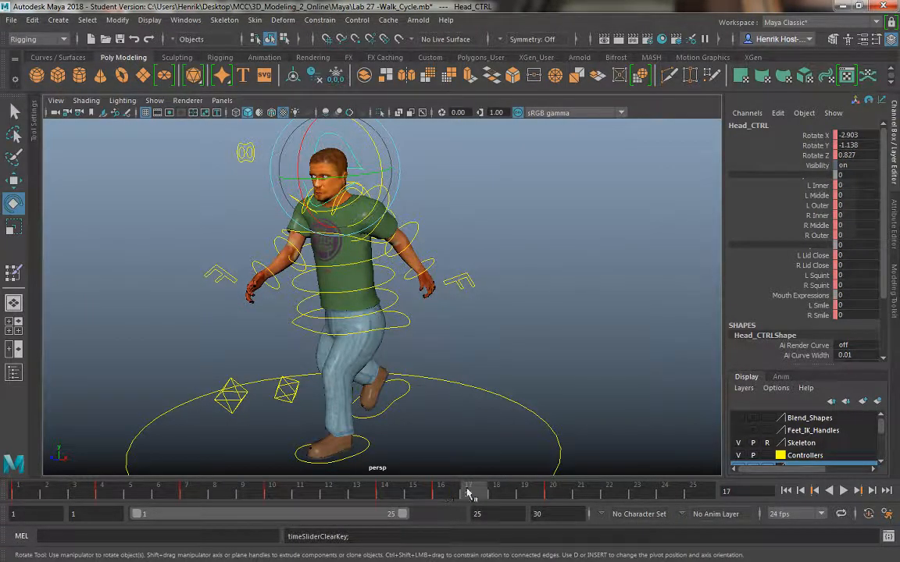
Rotate Head_CTRL at frame 16 to about 0.677, -6.029, -0.598, and shift its frame 14 key to frame 13, deleting the original
key("alt+v")
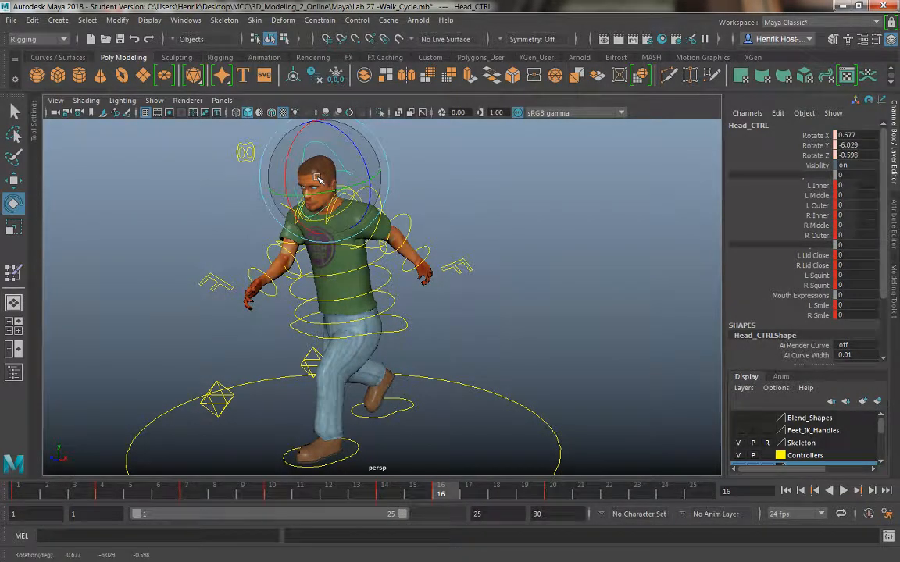
key("alt+v")
left_click_drag(376, 495, 391, 494)
right_click(390, 494)
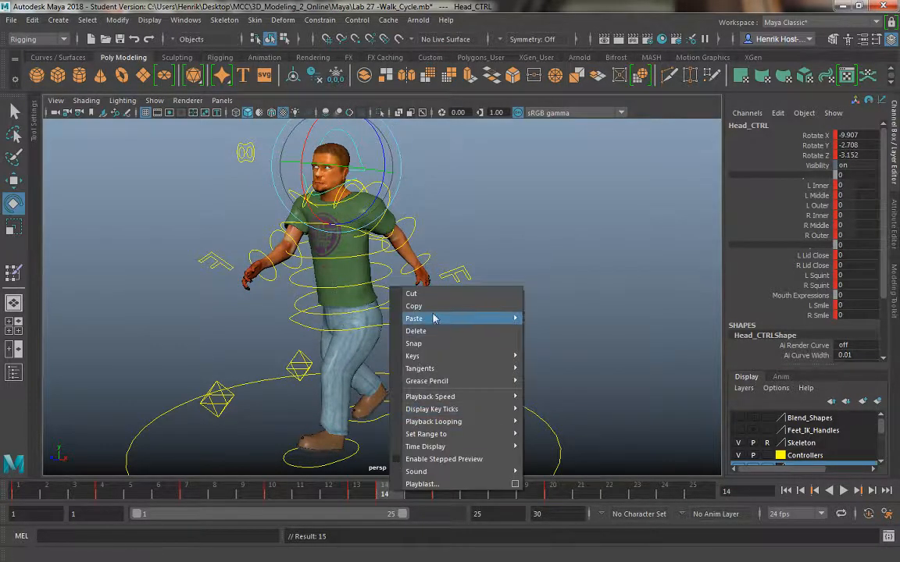
left_click(432, 330)
key("alt+v")
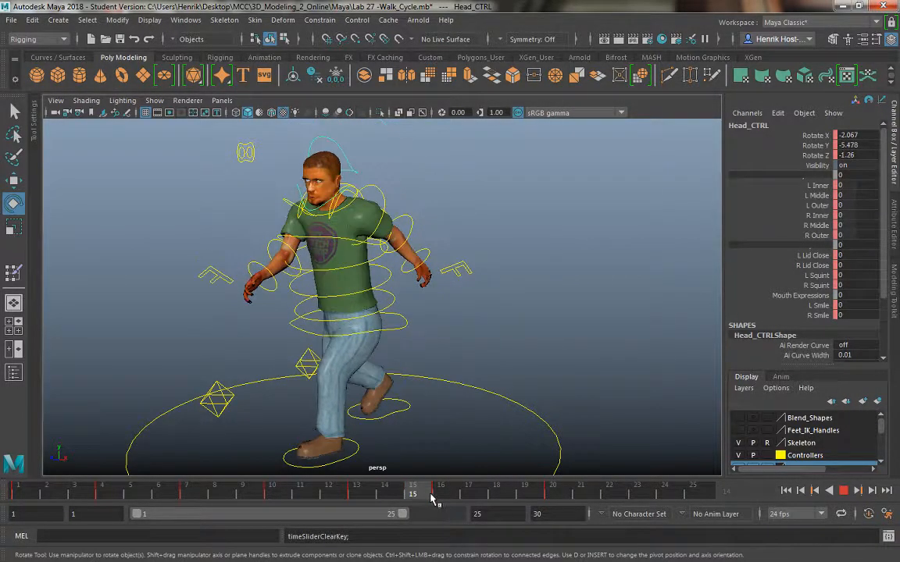
Move Head_CTRL's frame 20 pose to frame 19, deleting the key at frame 20
left_click_drag(516, 489, 551, 494)
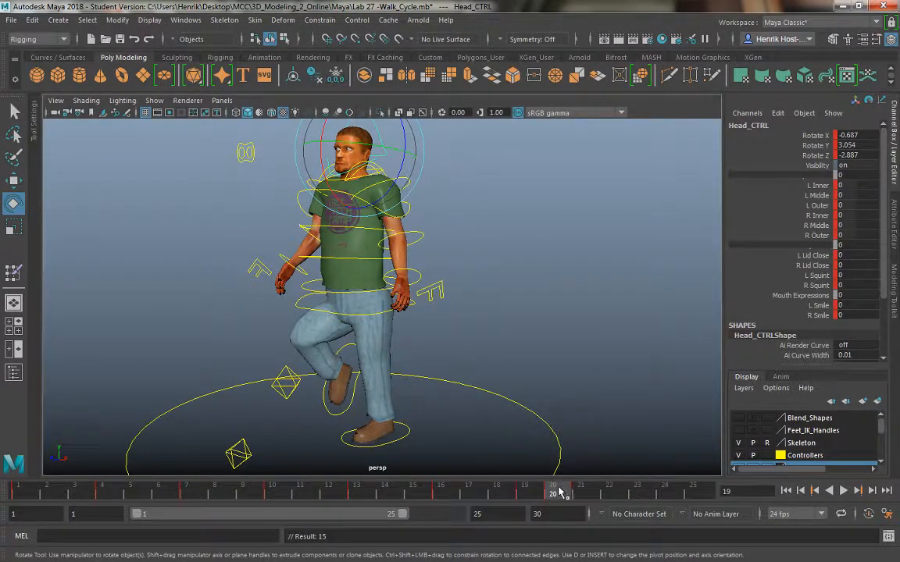
right_click(554, 490)
left_click(591, 332)
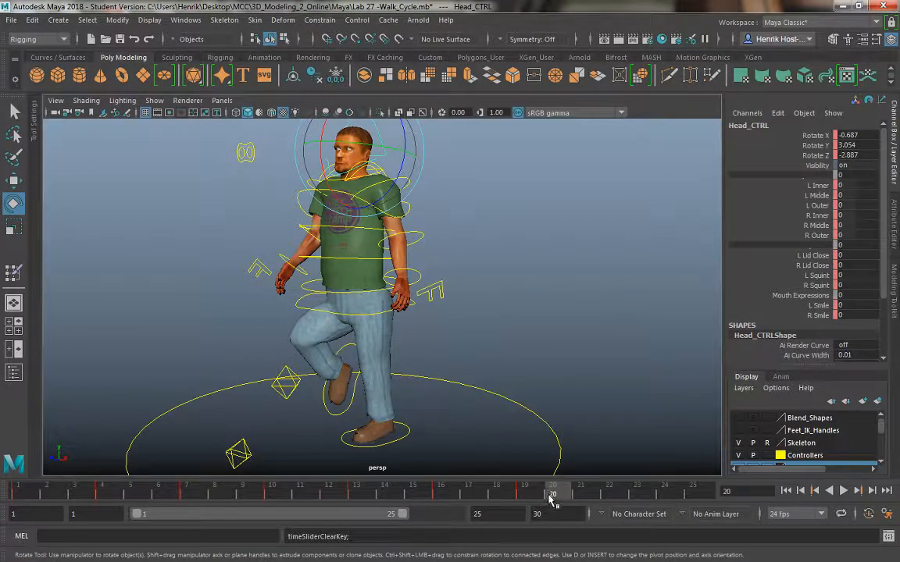
Rotate and key Head_CTRL at frame 22, copy its frame 1 pose to frame 25, and return to frame 1 with nothing selected
left_click_drag(551, 500, 608, 493)
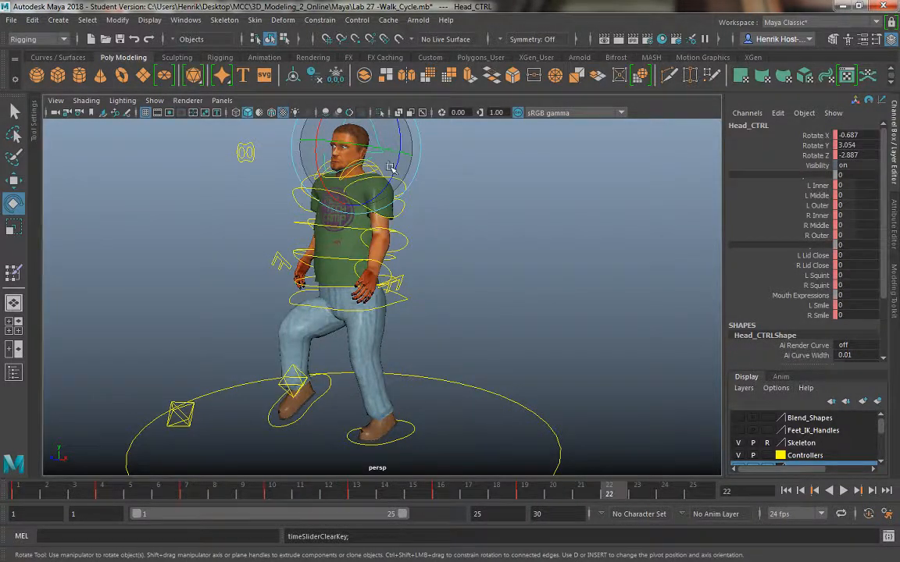
left_click_drag(390, 168, 351, 160)
key("s")
left_click_drag(26, 495, 693, 494)
left_click(221, 422)
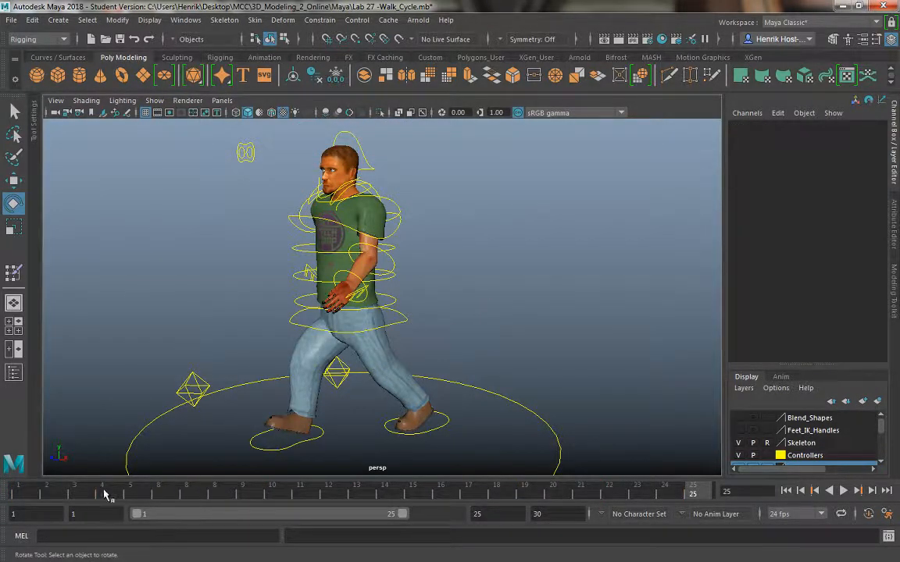
left_click_drag(106, 494, 17, 494)
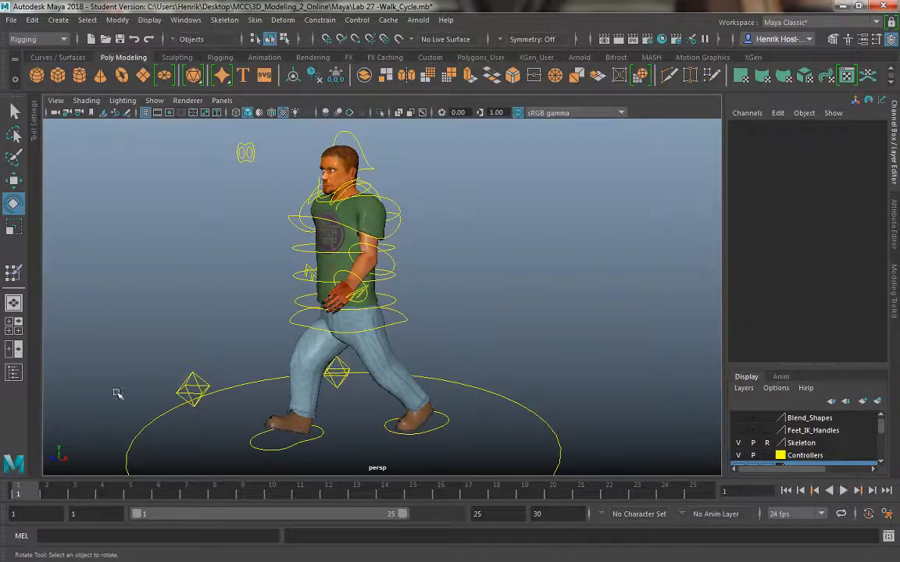
Select Eyes_CTRL, key it at frame 1, and lower it to a Translate Y of about -0.479
left_click(251, 162)
left_click_drag(211, 233, 293, 267, "alt")
right_click_drag(292, 267, 332, 305, "alt")
middle_click_drag(331, 305, 271, 309, "alt")
right_click_drag(271, 309, 311, 329, "alt")
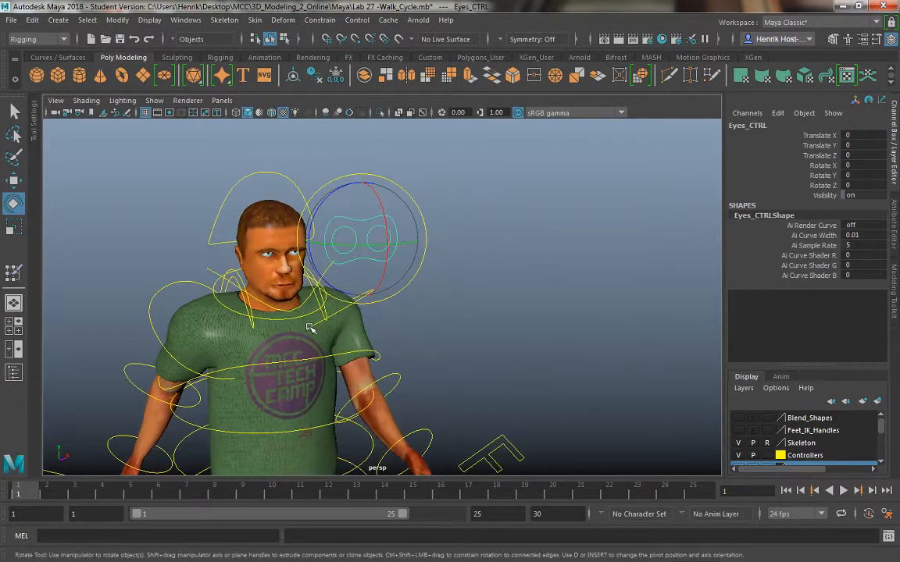
left_click_drag(312, 330, 312, 326, "alt")
key("s")
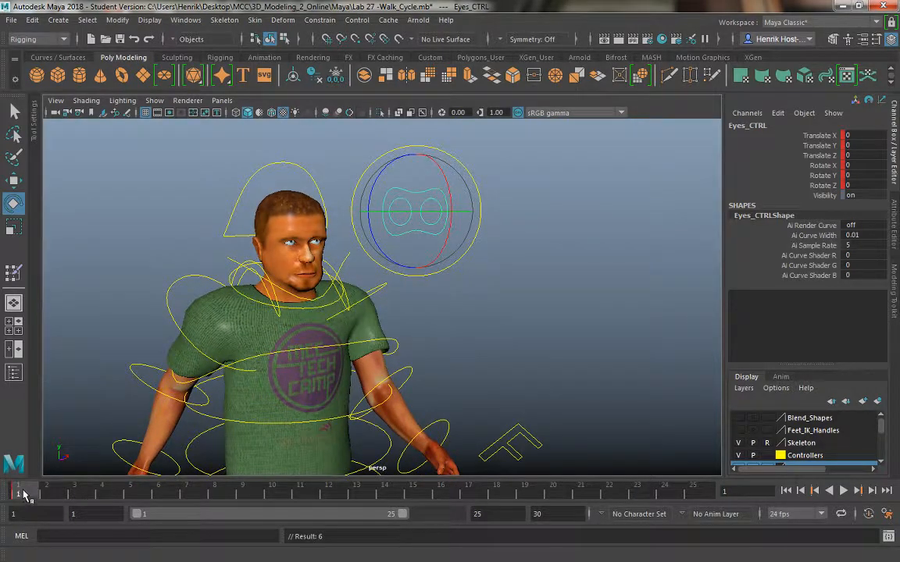
mouse_move(23, 494)
left_mouse_down()
mouse_move(66, 496)
mouse_move(18, 495)
left_mouse_up()
key("w")
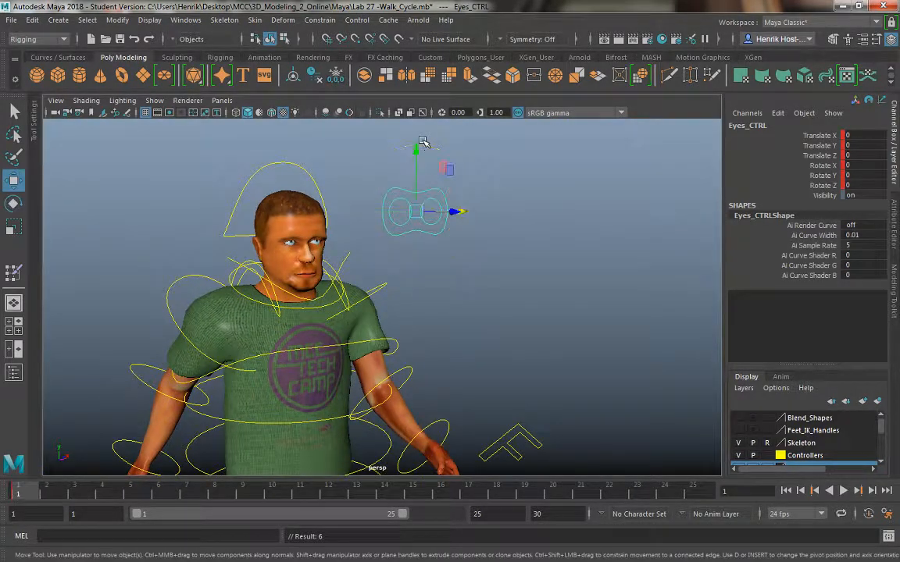
left_click_drag(418, 150, 416, 217)
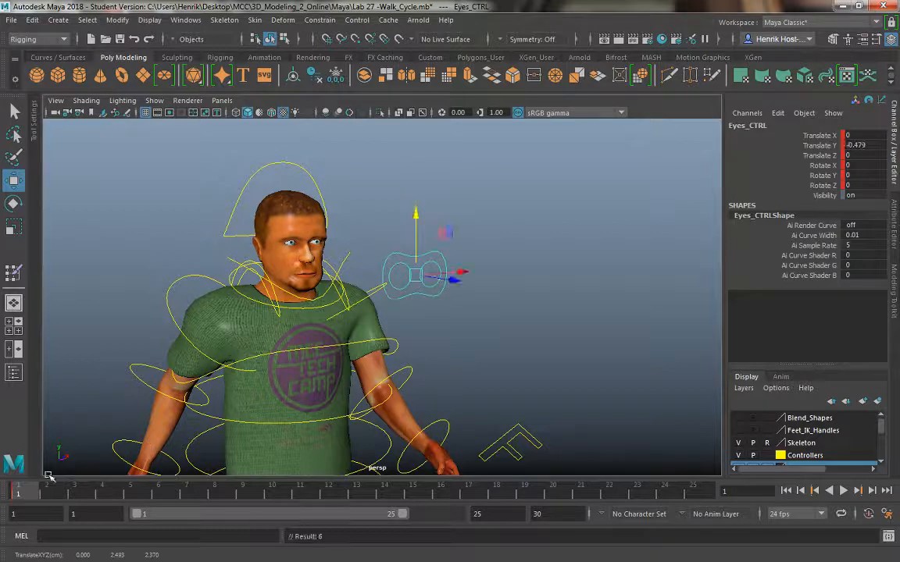
Copy the lowered Eyes_CTRL pose from frame 1 to frame 25 and key it there
left_click(88, 496)
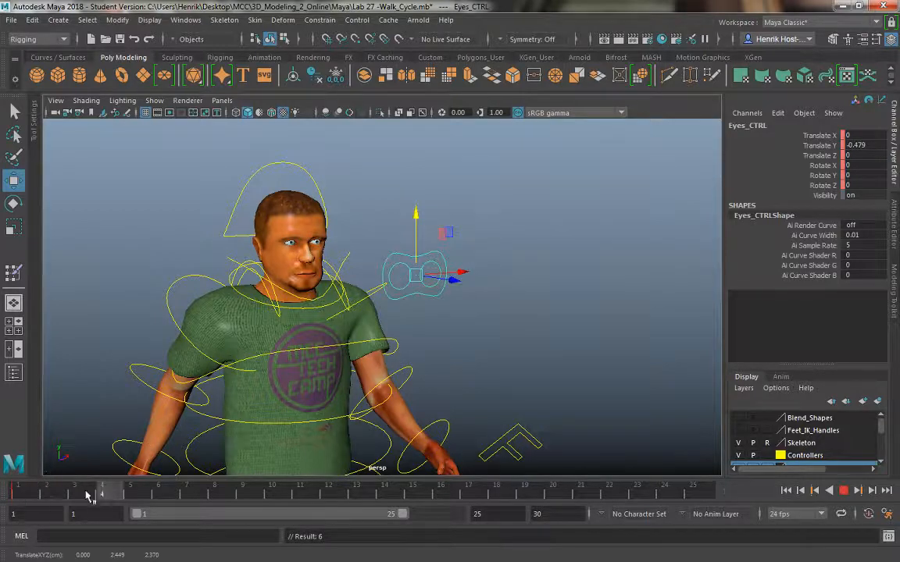
left_click(27, 490)
left_click_drag(37, 498, 712, 496)
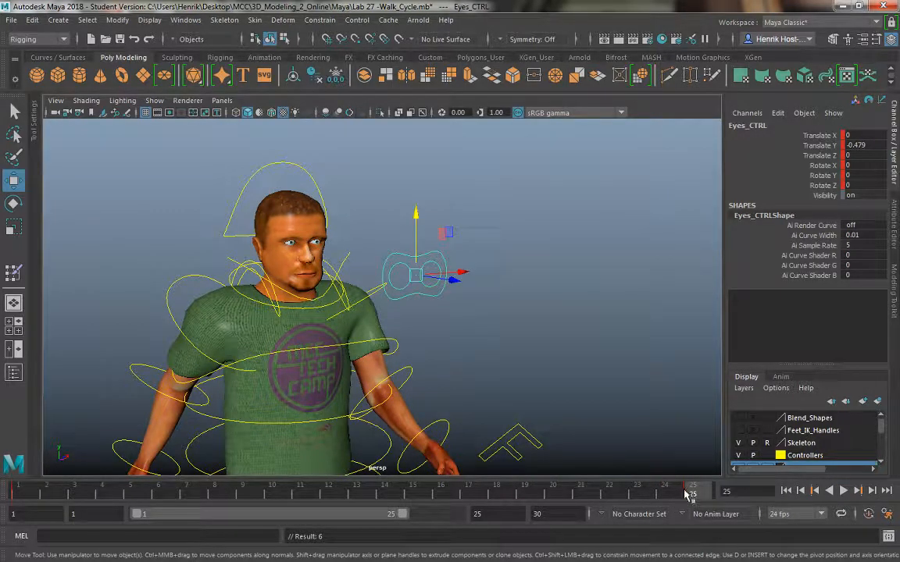
Move and key Eyes_CTRL to a Translate Y of about -0.577 at frame 4 and -0.16 at frame 7
left_click_drag(691, 498, 110, 497)
left_click_drag(418, 213, 416, 229)
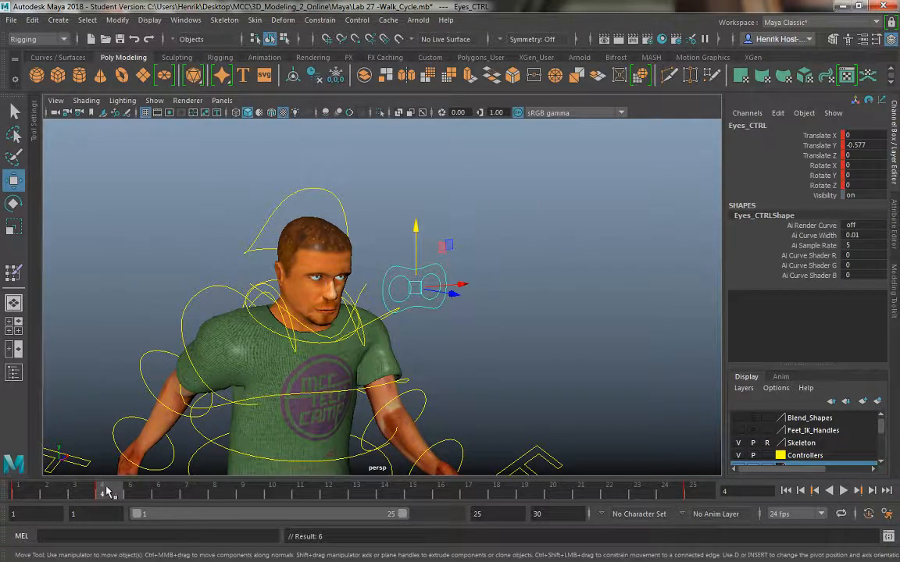
left_click_drag(109, 494, 202, 492)
left_click_drag(403, 218, 403, 163)
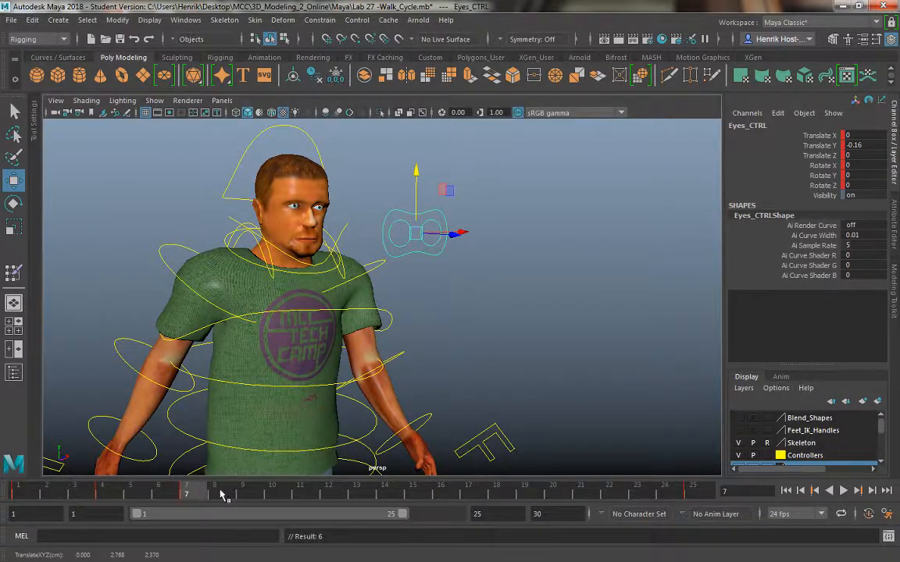
Move and key Eyes_CTRL at frame 10, and lower it to a Translate Y of about -0.244 and key it at frame 13
left_click_drag(221, 495, 277, 492)
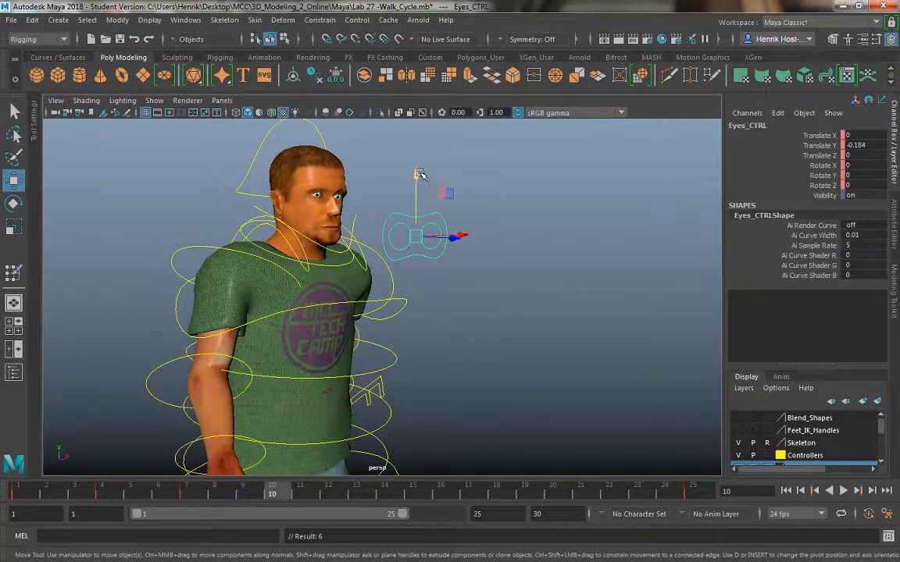
key("alt+v")
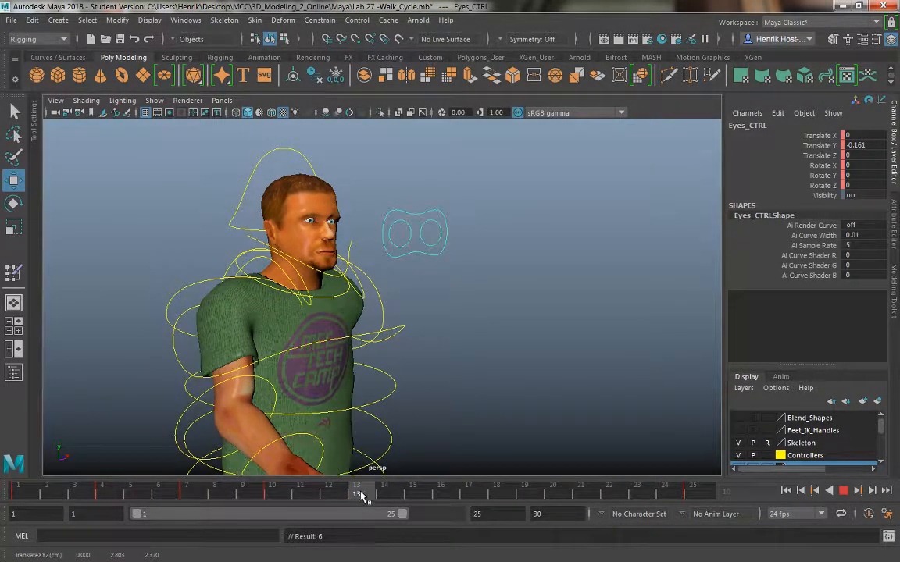
key("alt+v")
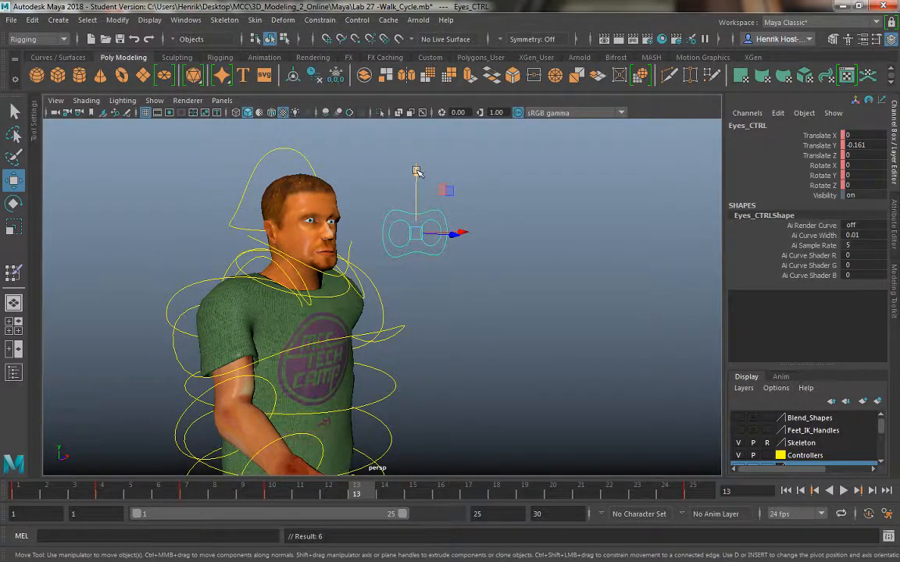
left_click_drag(416, 171, 415, 184)
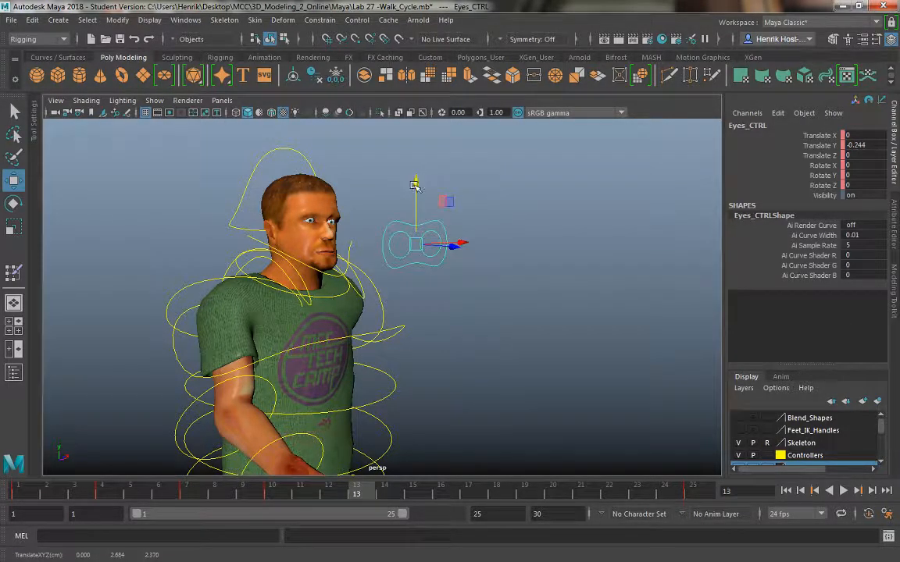
key("s")
key("alt+v")
Lower and key Eyes_CTRL at frame 16, and raise it to a Translate Y of about -0.267 and key it at frame 19
left_click_drag(463, 494, 451, 494)
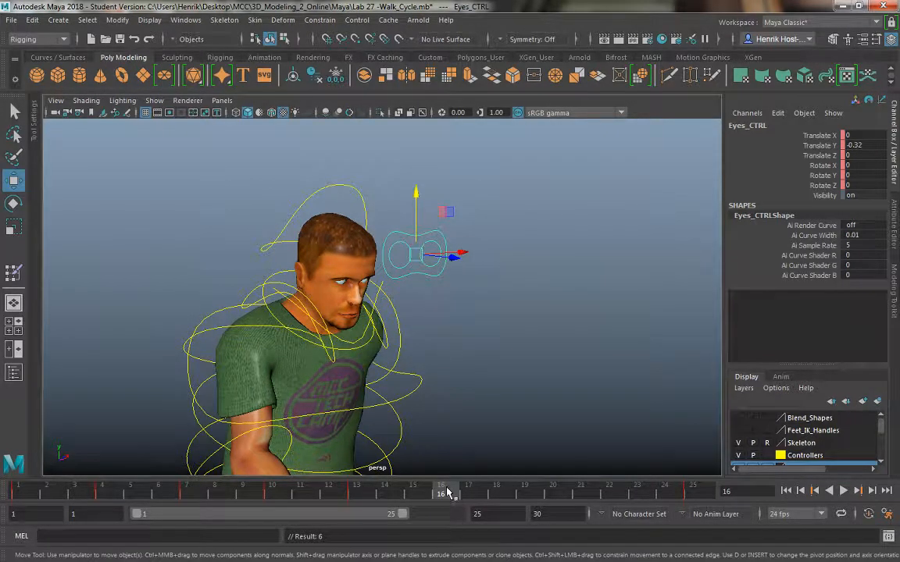
left_click_drag(416, 193, 418, 269)
key("s")
left_click_drag(459, 494, 529, 494)
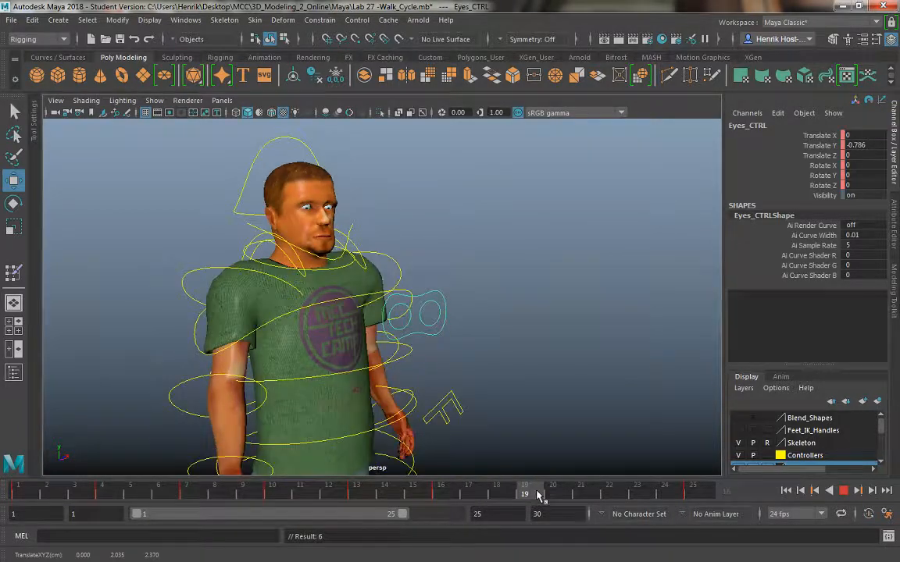
left_click_drag(418, 255, 418, 177)
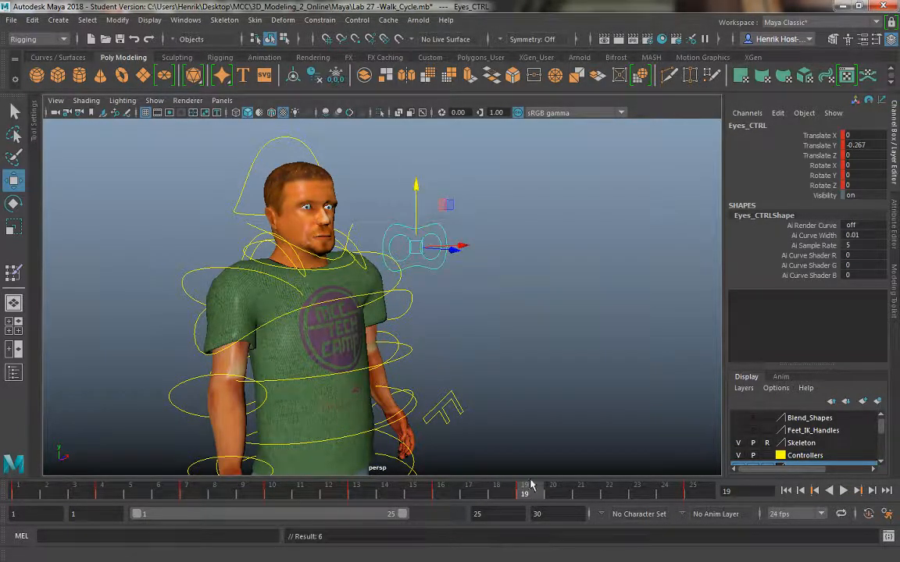
key("alt+v")
Raise Eyes_CTRL to a Translate Y of about 0.059 at frame 22, key it, and return to frame 1
left_click(609, 494)
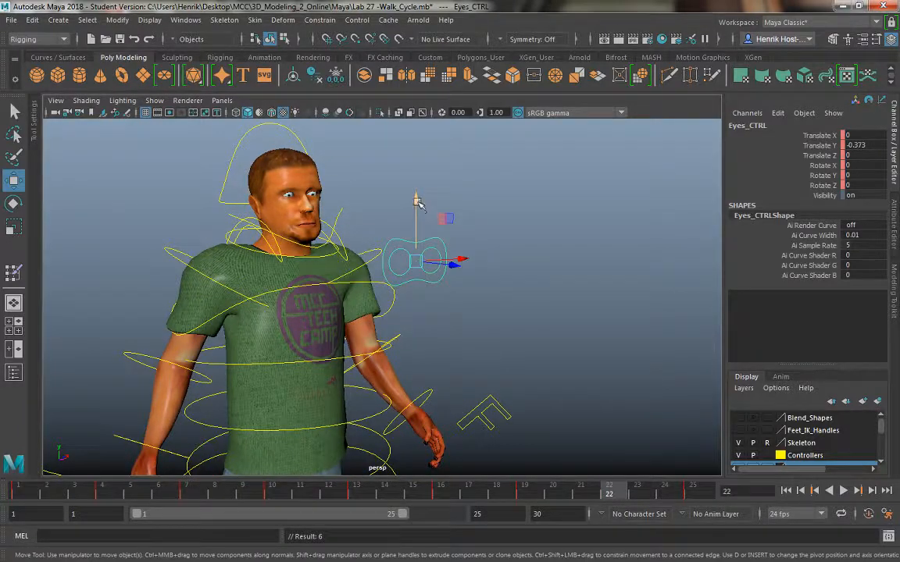
left_click_drag(418, 201, 417, 146)
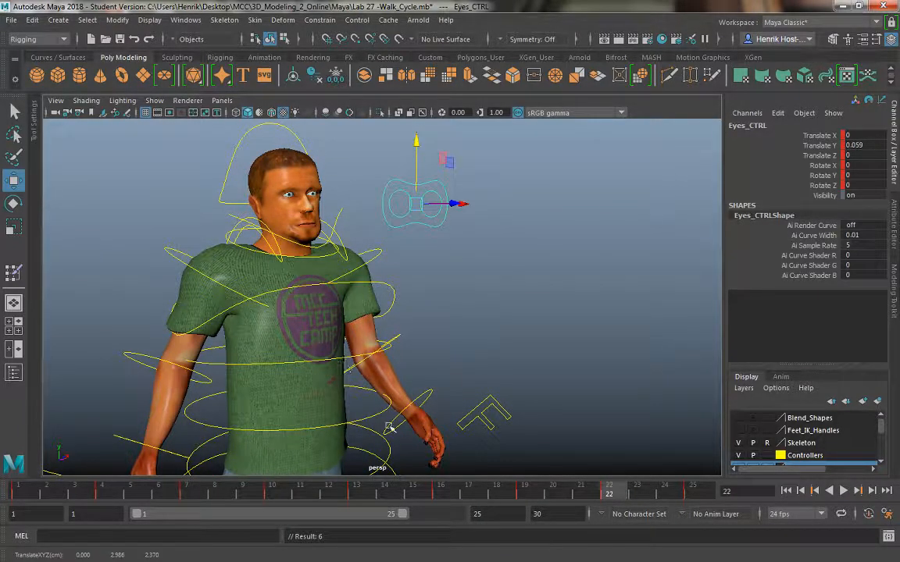
key("alt+v")
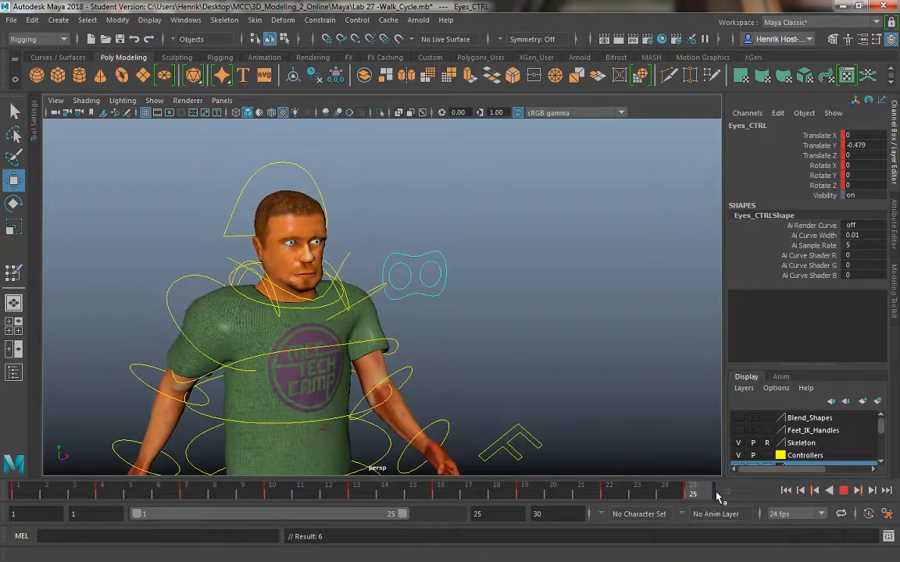
key("alt+v")
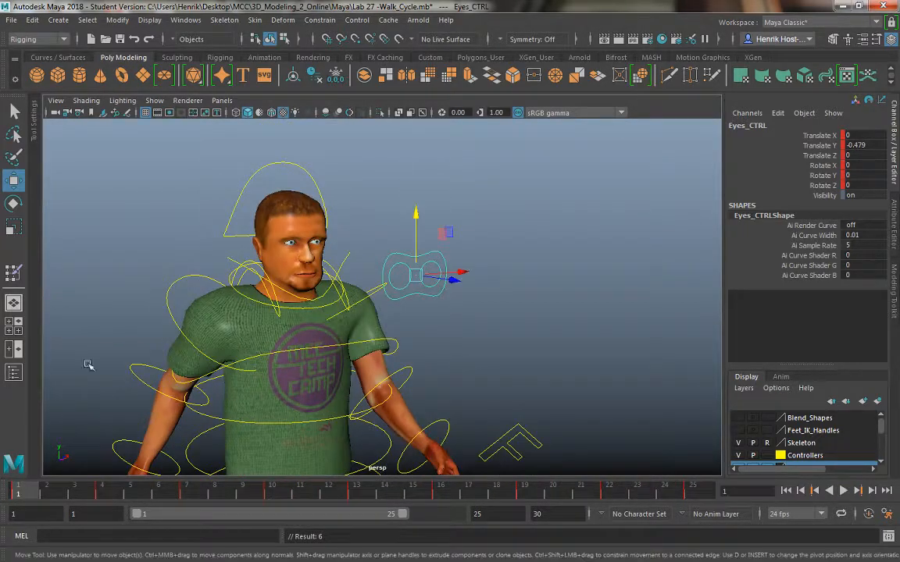
Select and key Neck_CTRL at frame 1, and rotate it to a Rotate X of about 8.424 and key it at frame 4
left_click(239, 292)
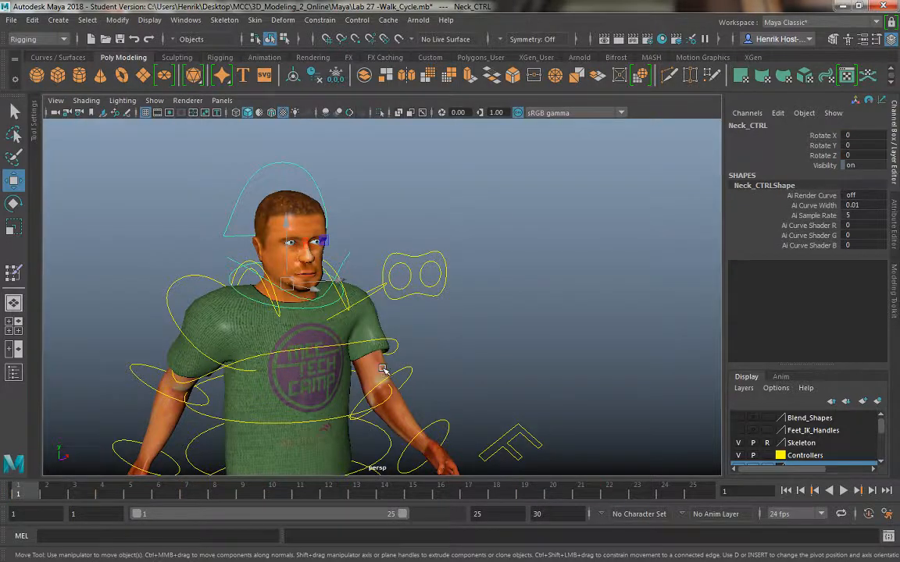
left_click_drag(382, 370, 390, 370, "alt")
key("s")
left_click(102, 492)
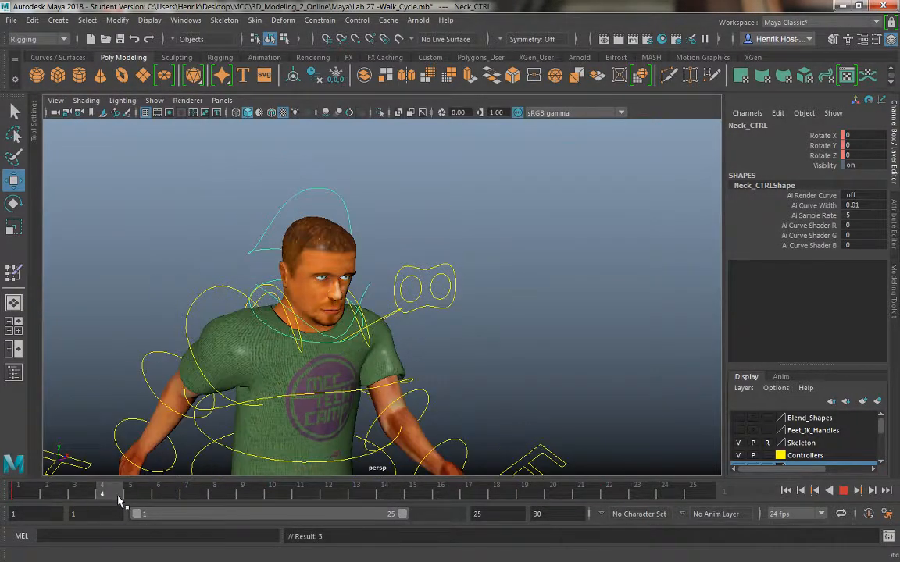
key("e")
mouse_move(338, 320)
left_mouse_down()
mouse_move(332, 290)
mouse_move(335, 303)
left_mouse_up()
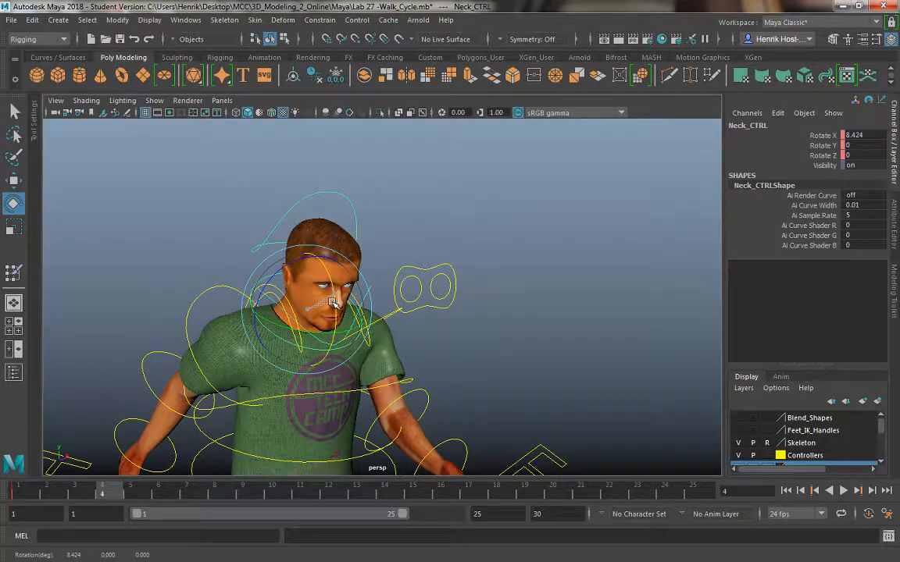
key("s")
Rotate Neck_CTRL to a Rotate X of about 4.174 and key it at frame 7, and rotate and key it at frame 10
left_click_drag(106, 497, 204, 499)
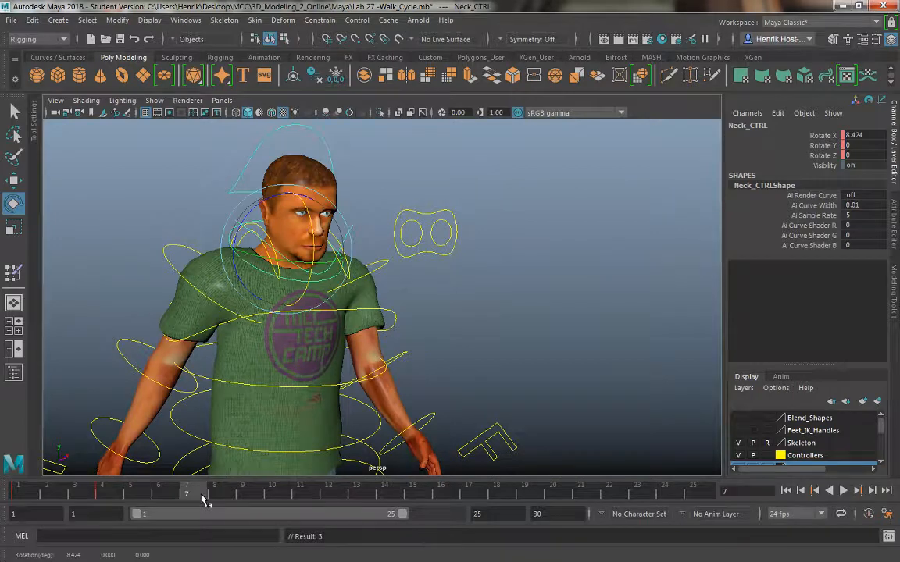
left_click_drag(313, 246, 313, 241)
key("s")
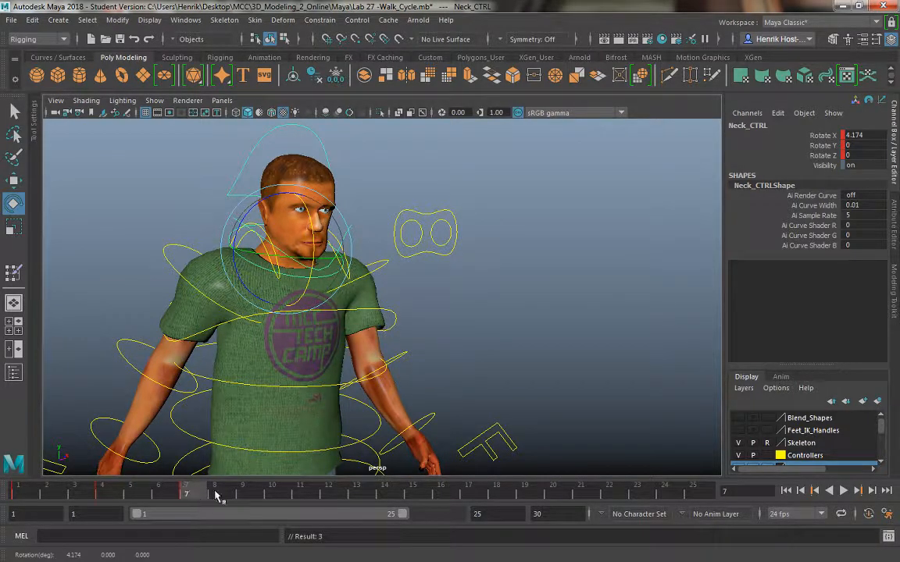
left_click_drag(217, 496, 270, 495)
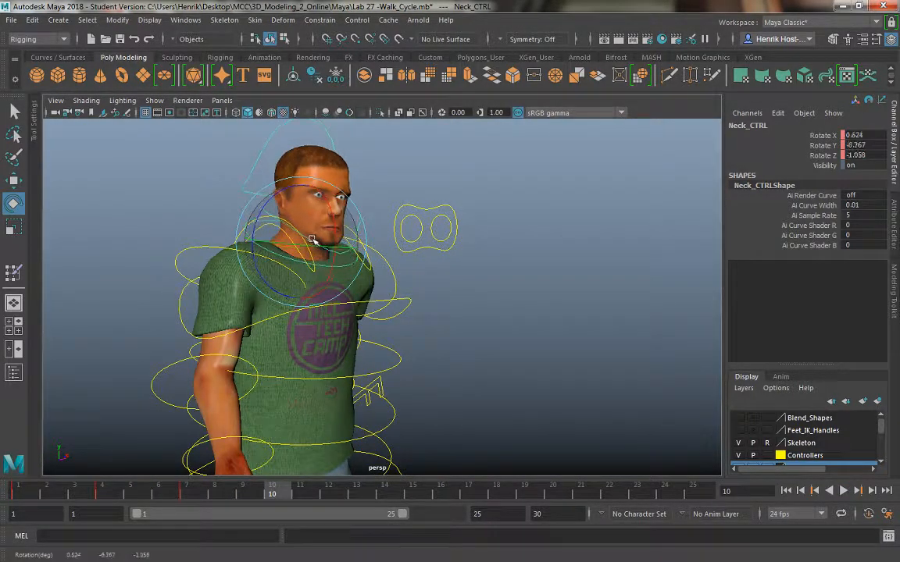
key("alt+v")
Rotate and key Neck_CTRL to about 1.041, -14.535, 2.904 at frame 13 and -2.924, -14.859, 1.935 at frame 16
left_click_drag(316, 493, 357, 492)
left_click_drag(302, 261, 294, 267)
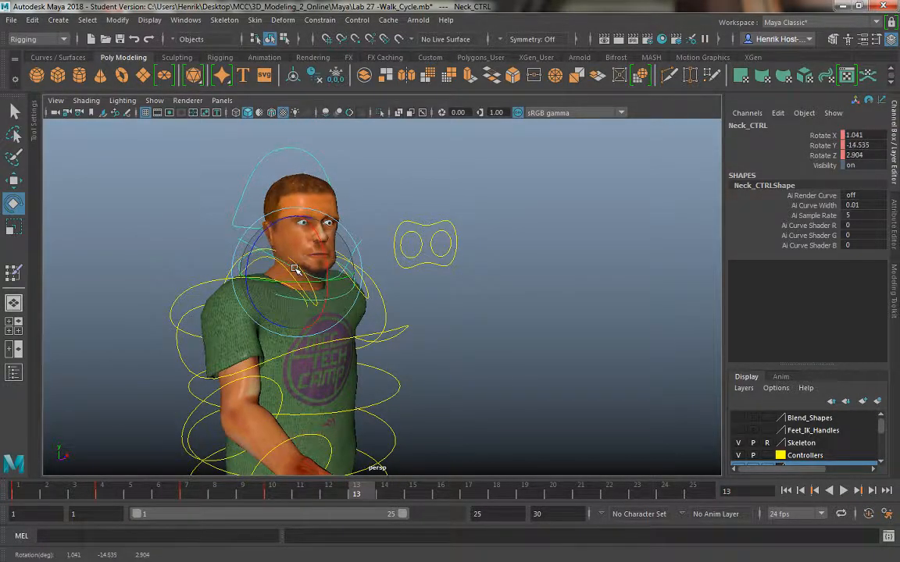
key("s")
left_click_drag(405, 494, 441, 492)
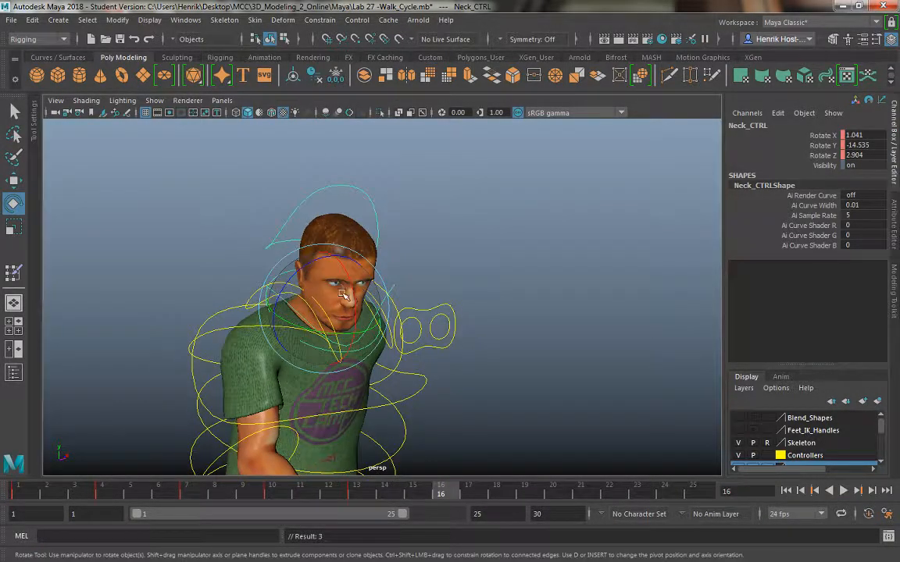
left_click_drag(342, 294, 342, 290)
key("s")
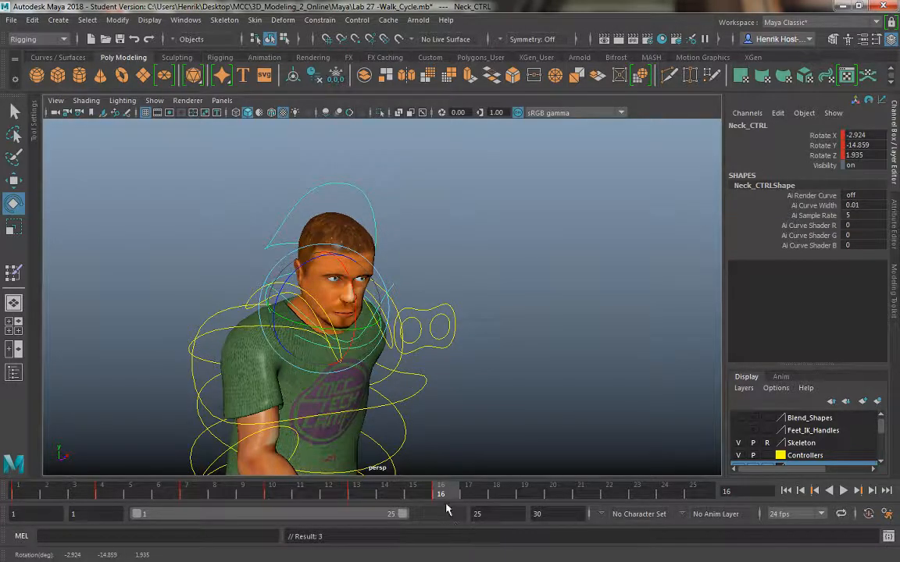
Rotate and key Neck_CTRL to about 4.101, -11.725, -1.632 at frame 19 and 4.691, -5.871, -3.582 at frame 22
left_click_drag(447, 492, 524, 492)
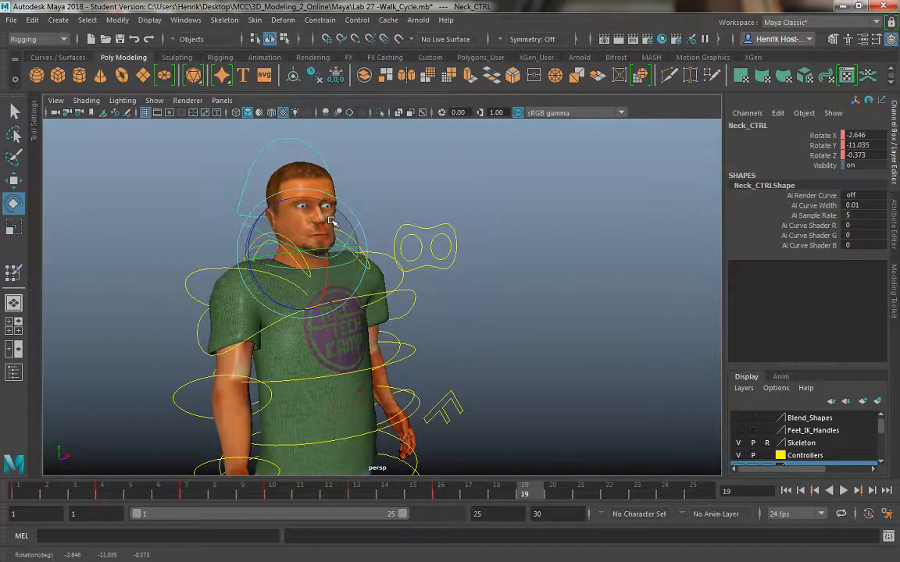
left_click_drag(326, 205, 328, 212)
key("s")
left_click_drag(530, 496, 610, 492)
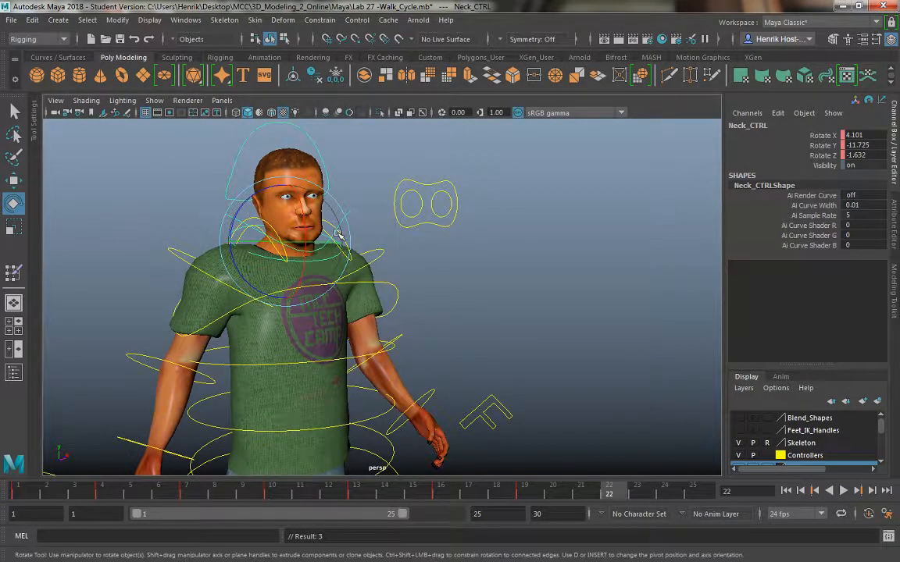
left_click_drag(330, 225, 329, 233)
key("s")
Copy the Neck_CTRL pose from frame 1 to frame 25, key it there, and return to frame 1
left_click_drag(612, 491, 707, 491)
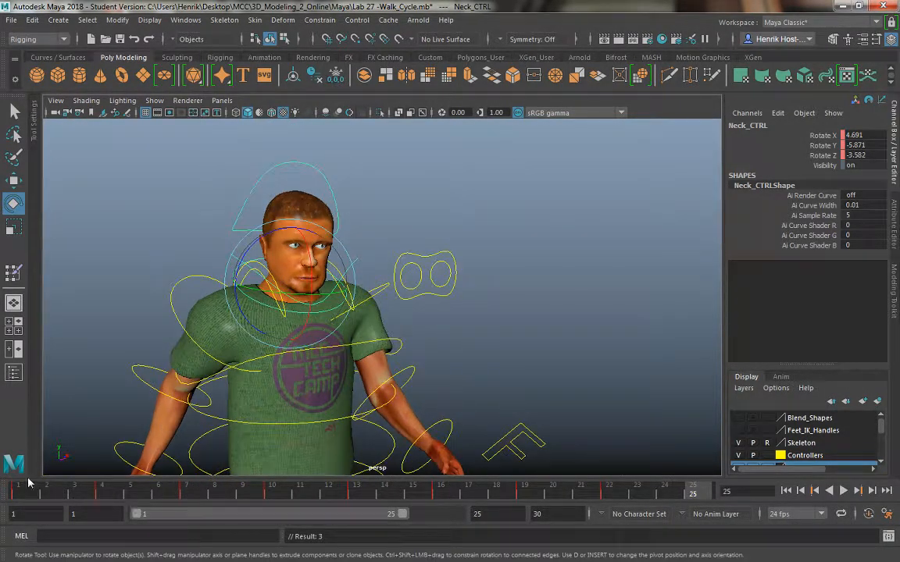
left_click(18, 495)
left_click_drag(18, 495, 692, 494)
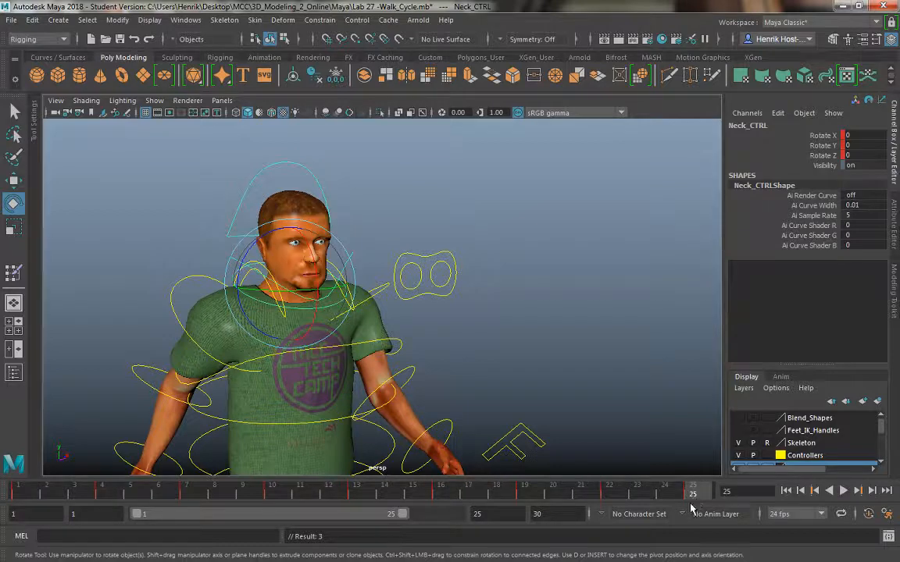
left_click_drag(557, 496, 18, 496)
Select L_Wrist_CTRL and rotate it to a Rotate Y of about -28.071 at frame 4, keying the pose
left_click_drag(422, 257, 285, 325, "alt")
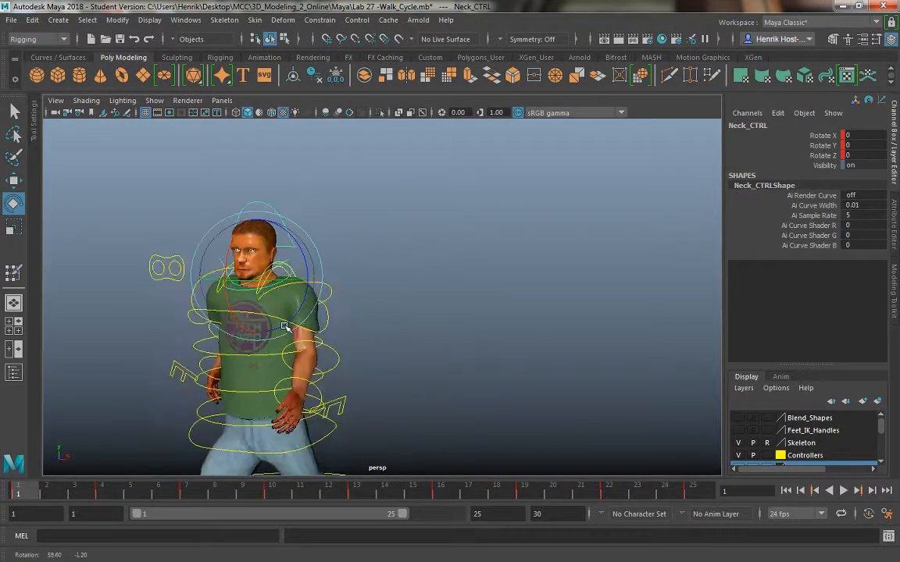
scroll(368, 304, "down", 3)
middle_click_drag(369, 304, 384, 249, "alt")
left_click_drag(418, 362, 348, 325, "alt")
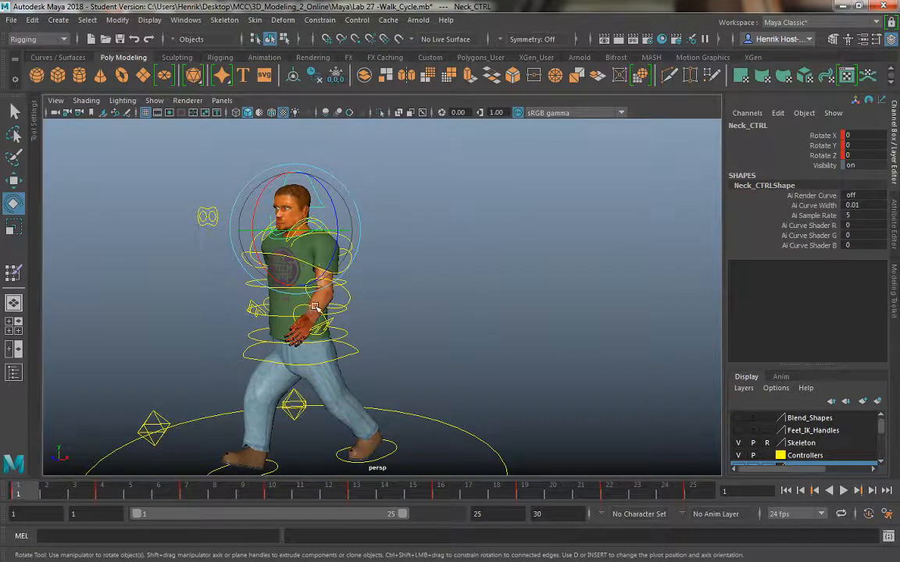
left_click(315, 307)
left_click_drag(37, 492, 98, 495)
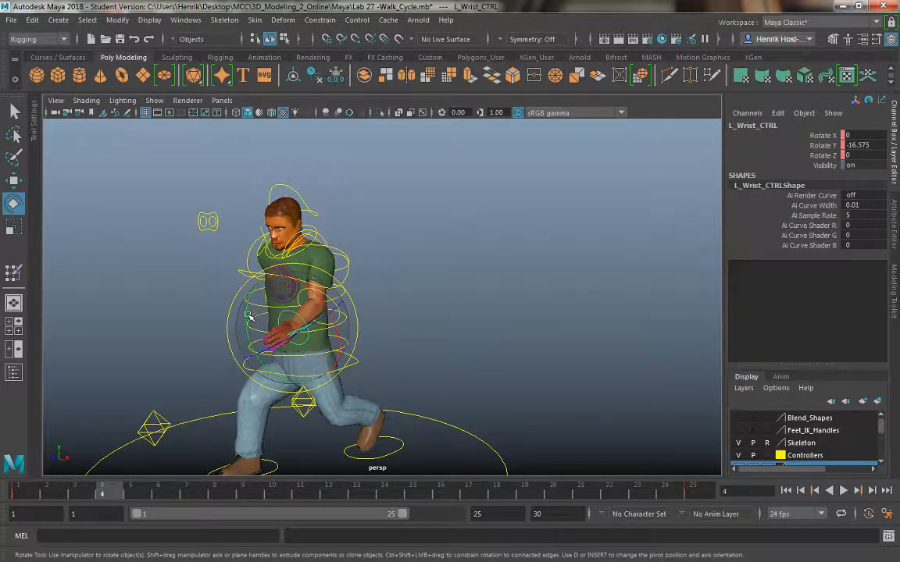
left_click_drag(248, 314, 249, 303)
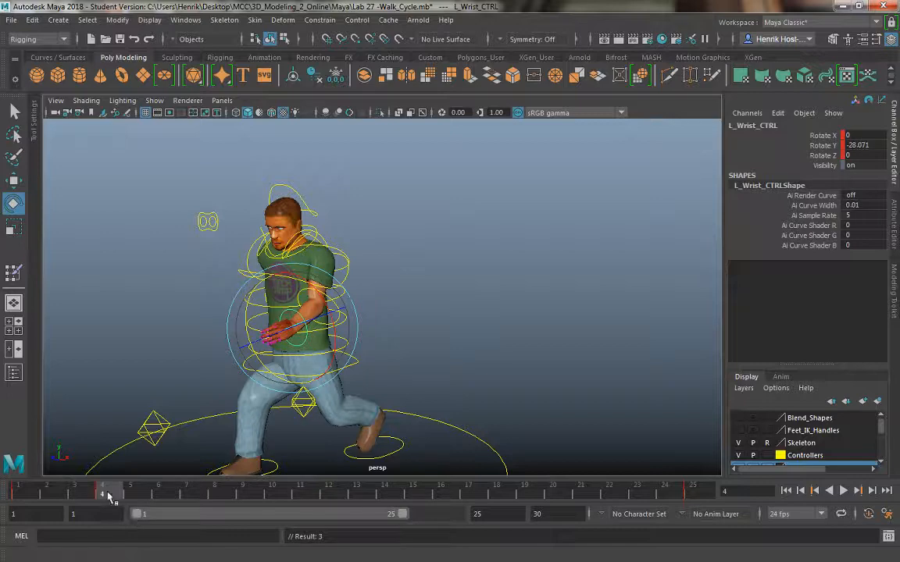
Rotate and key L_Wrist_CTRL to a Rotate Y of about -32.8 at frame 7 and -36.908 at frame 10
key("alt+v")
key("alt+v")
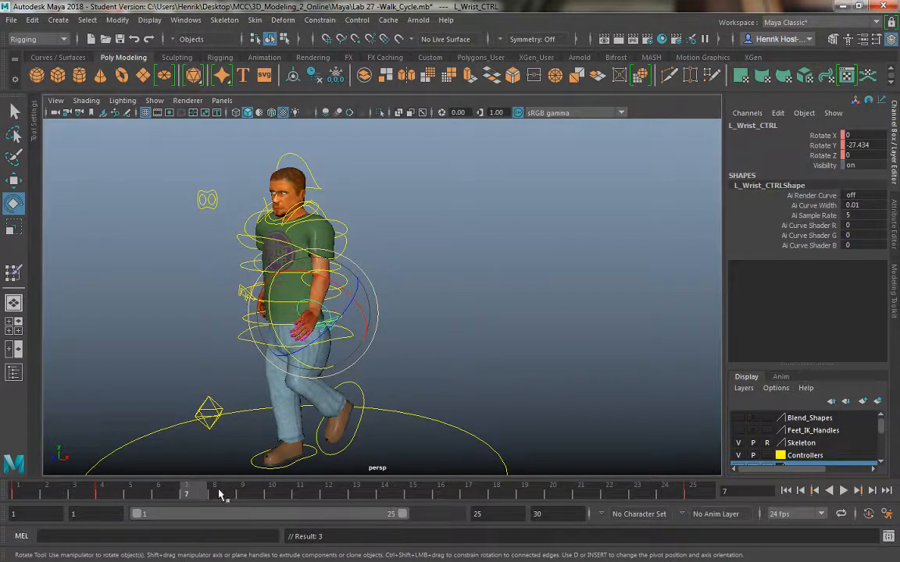
mouse_move(221, 493)
left_mouse_down()
mouse_move(271, 497)
mouse_move(191, 491)
left_mouse_up()
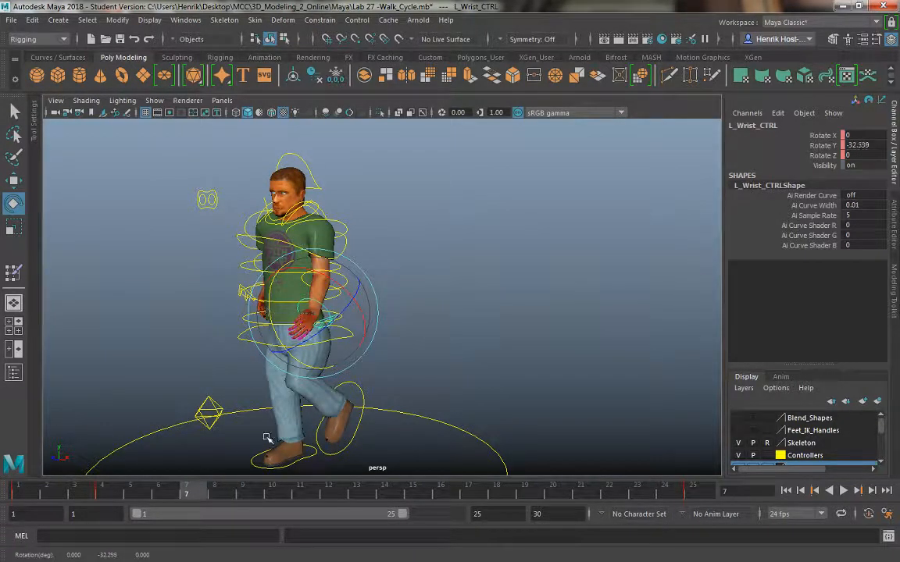
key("alt+v")
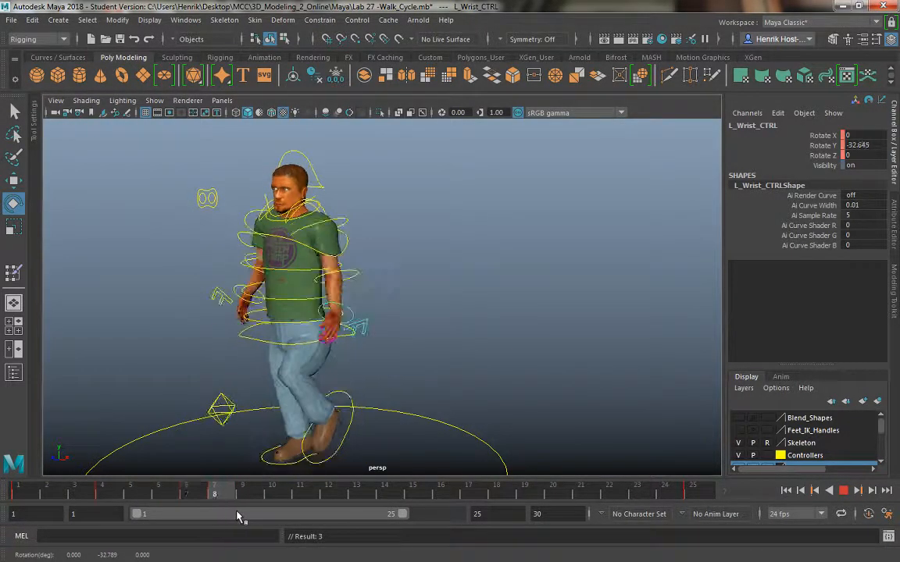
key("alt+v")
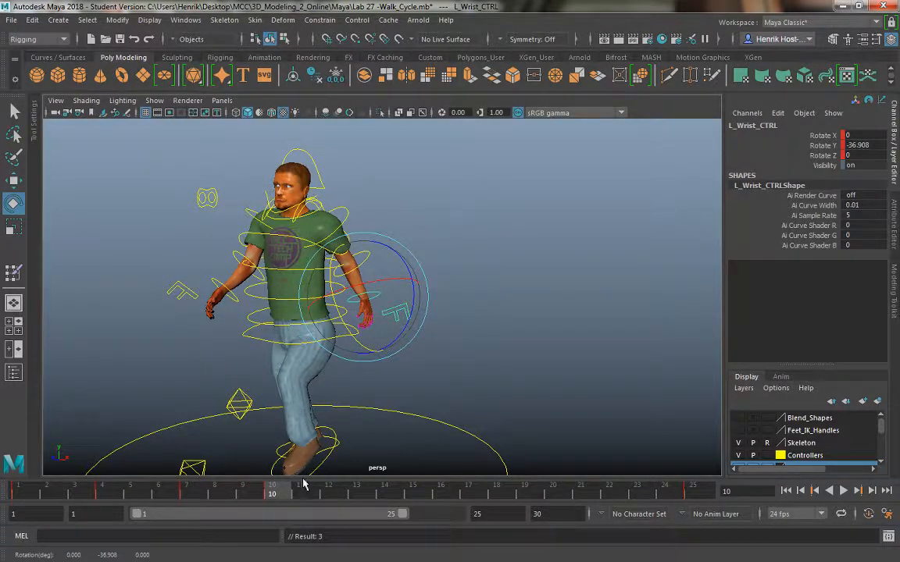
Rotate and key L_Wrist_CTRL to a Rotate Y of about -40.827 at frame 13 and 6.061 at frame 16
left_click_drag(274, 489, 357, 491)
left_click_drag(410, 362, 363, 361, "alt")
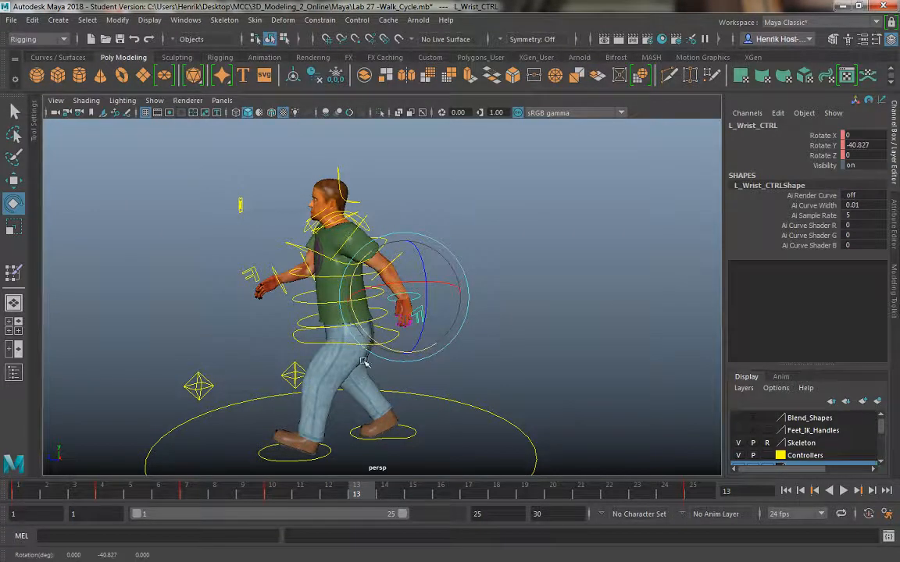
key("s")
key("alt+v")
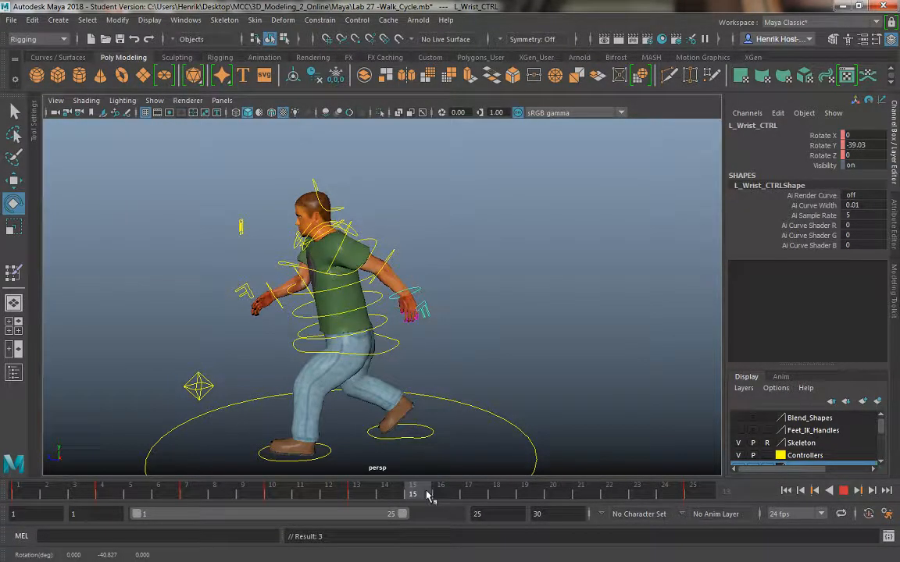
left_click(428, 495)
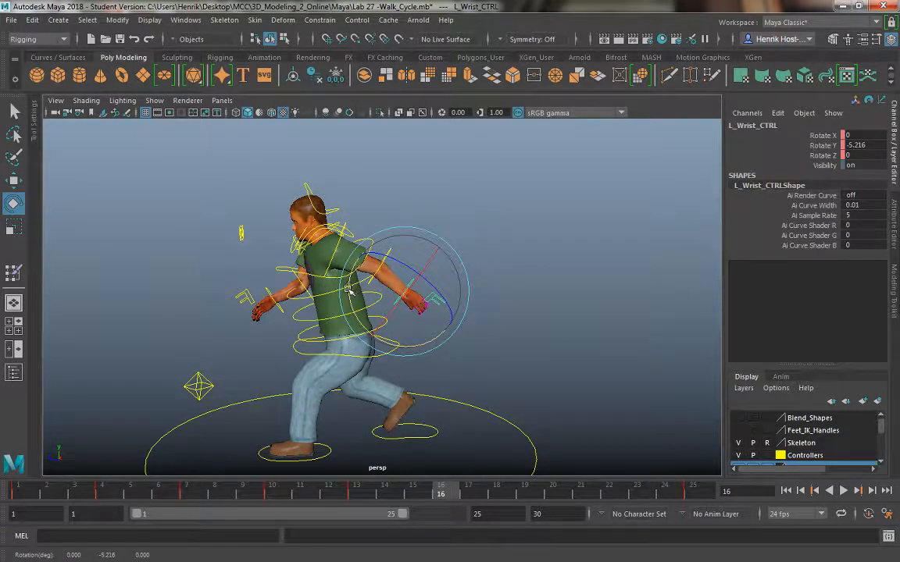
left_click_drag(353, 294, 353, 275)
key("s")
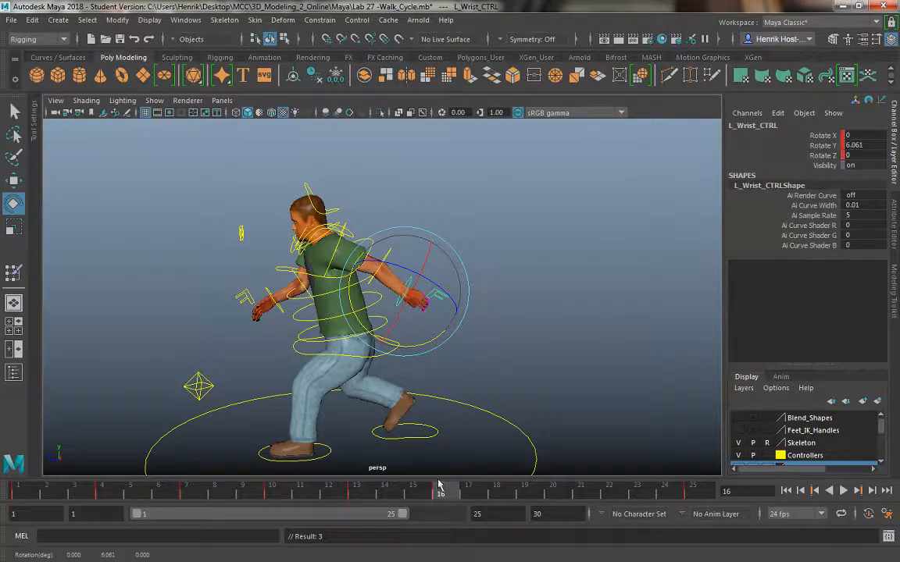
Pose L_Wrist_CTRL at about 5.75, 5.765, 0.956 on frame 19, key it, and rotate it to 2.919, -11.389, 0.183 on frame 22
key("alt+v")
left_click(525, 495)
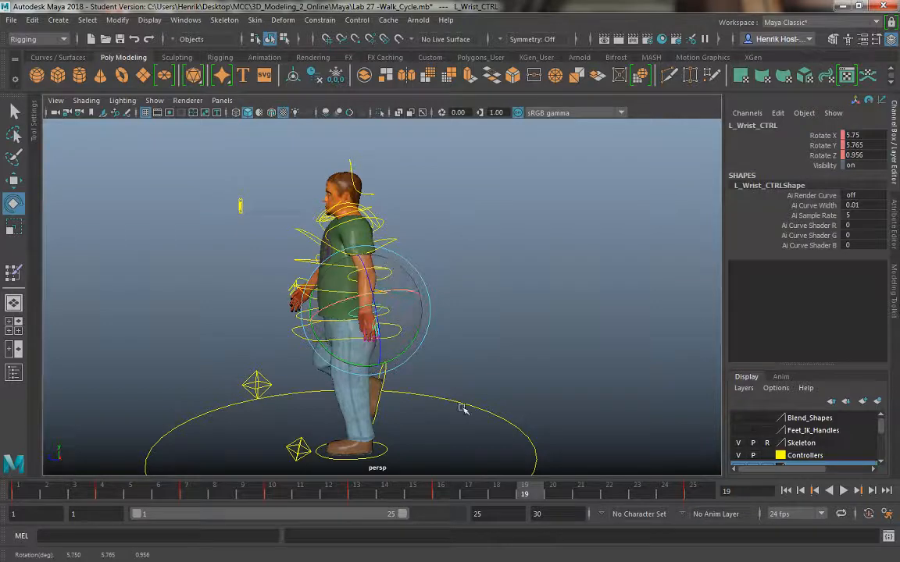
key("s")
key("alt+v")
left_click(615, 496)
left_click_drag(467, 362, 539, 365, "alt")
left_click_drag(287, 313, 285, 309)
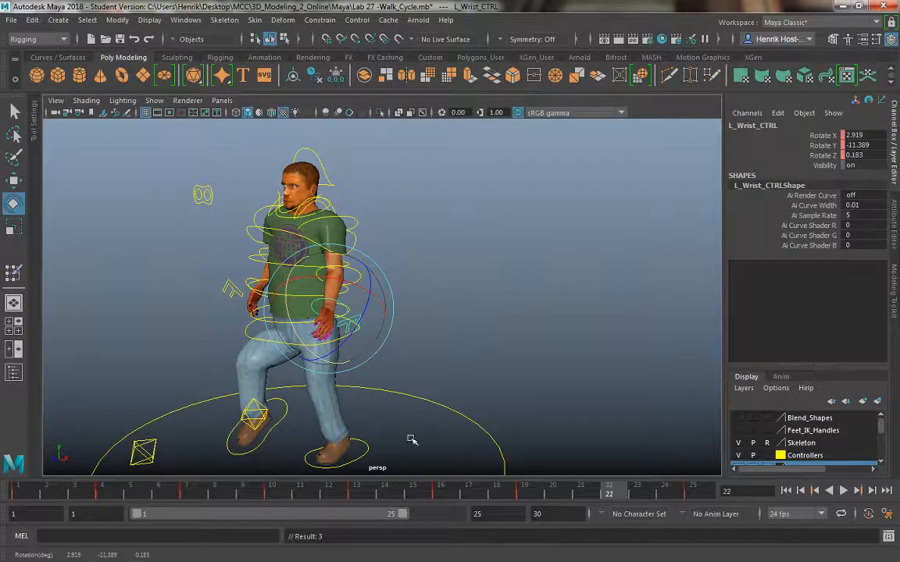
Select the opposite wrist's L_Wrist_CTRL1 and key its zero rotation at frames 1 and 25
left_click(182, 290)
left_click_drag(222, 312, 342, 317, "alt")
left_click(288, 372)
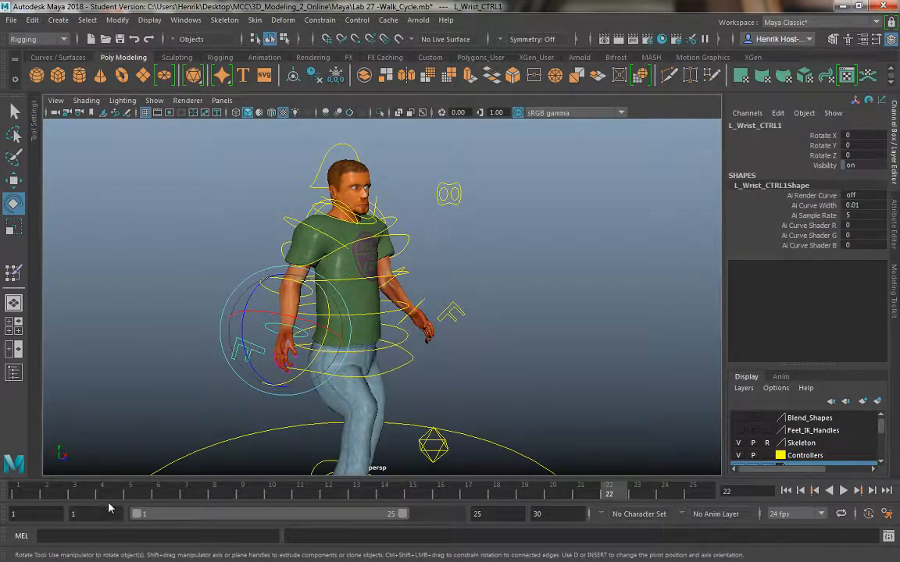
left_click(19, 490)
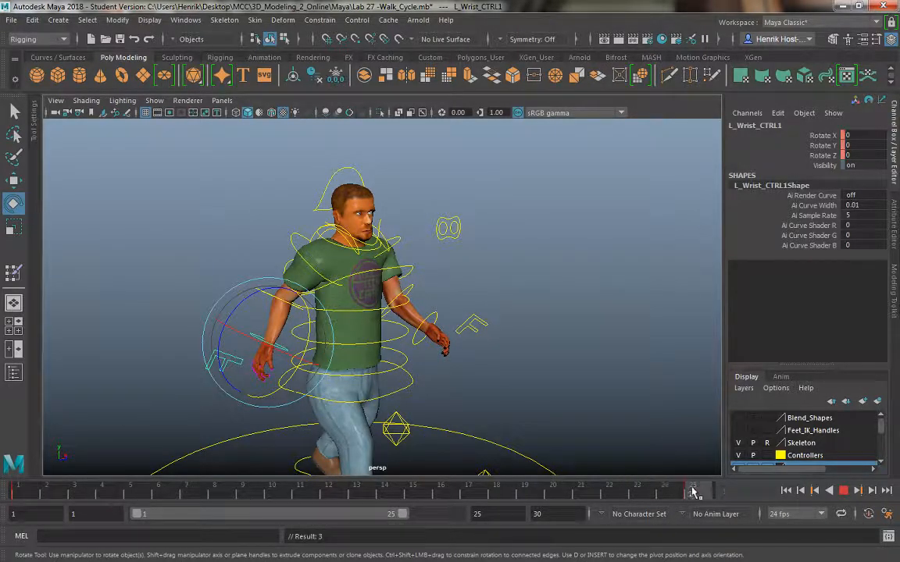
key("alt+v")
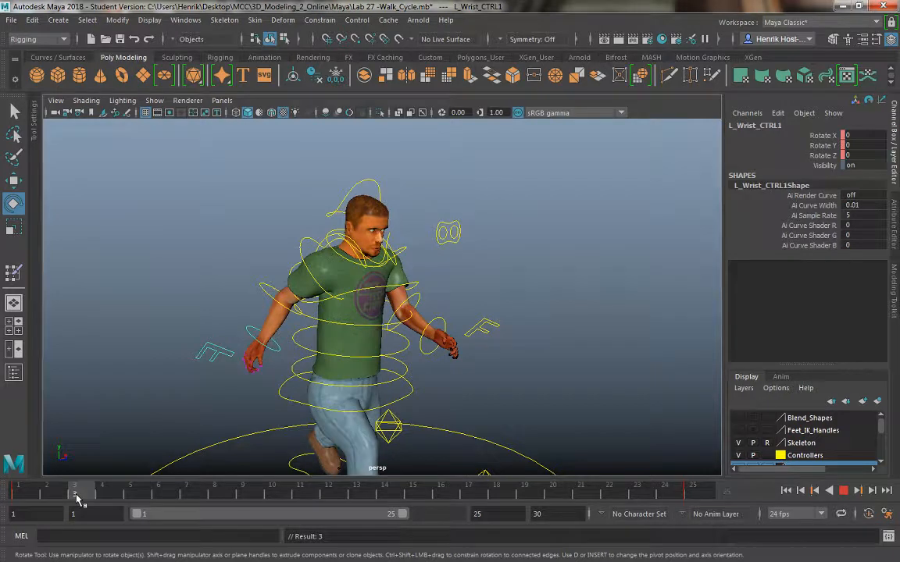
Rotate and key L_Wrist_CTRL1 at frame 4, and to a Rotate Y of about -17.356 at frame 7
left_click_drag(90, 497, 102, 496)
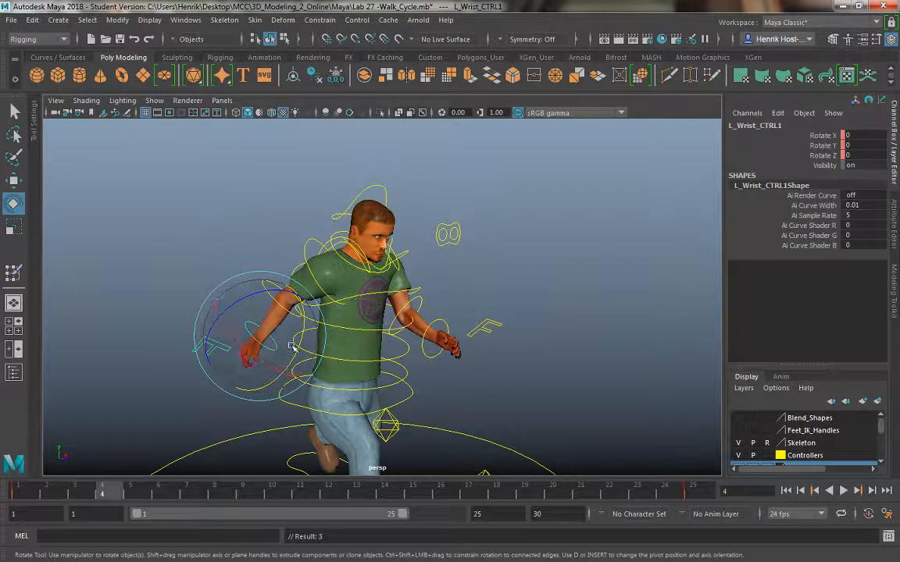
left_click_drag(294, 357, 412, 387)
left_click_drag(195, 493, 209, 494)
left_click_drag(382, 291, 348, 354)
key("alt+v")
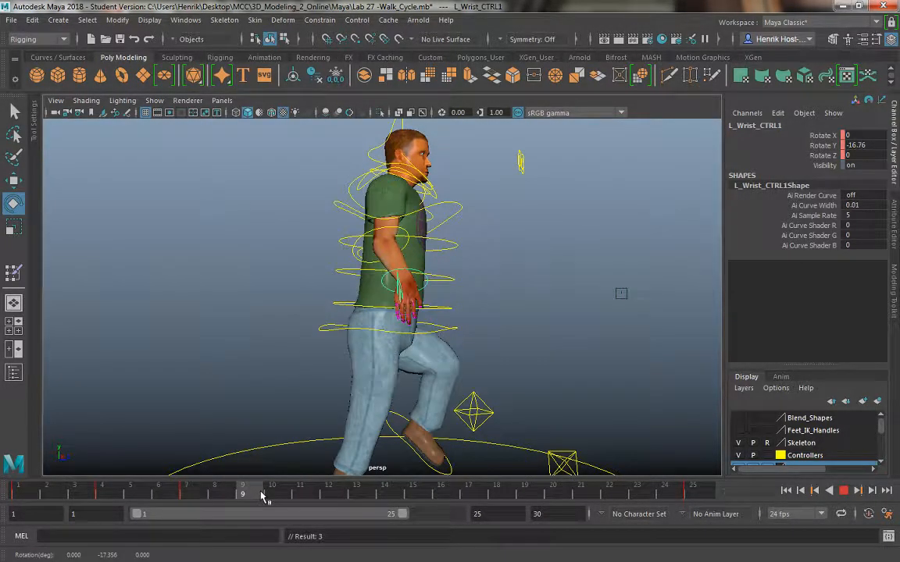
Key L_Wrist_CTRL1's rotation at frame 10, and rotate it to a keyed Rotate Y of about -23.213 at frame 13
left_click(275, 494)
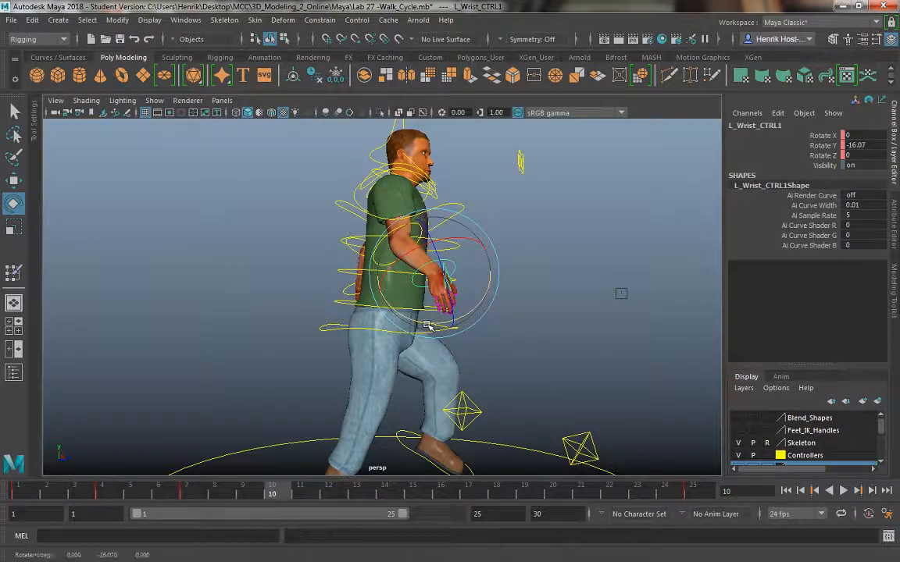
key("shift+e")
left_click_drag(286, 499, 371, 496)
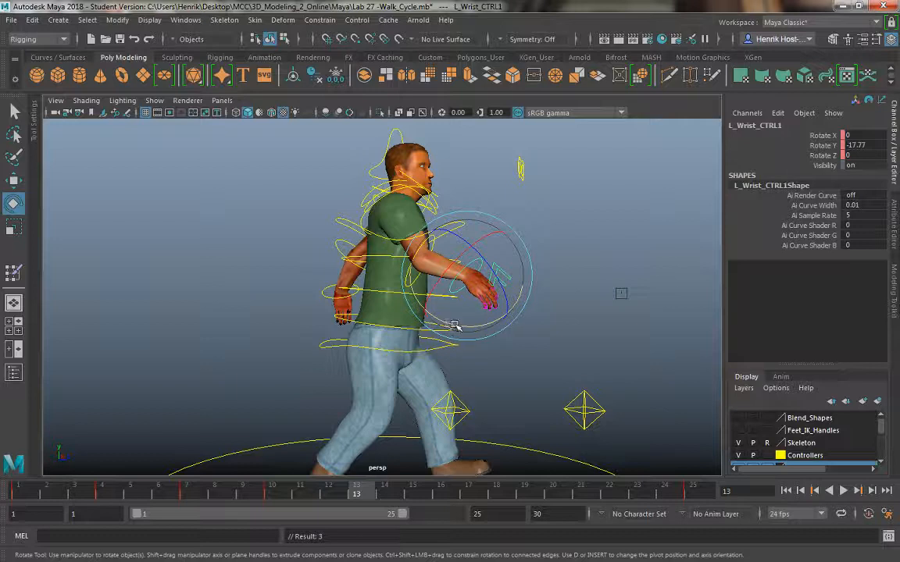
left_click_drag(454, 326, 449, 325)
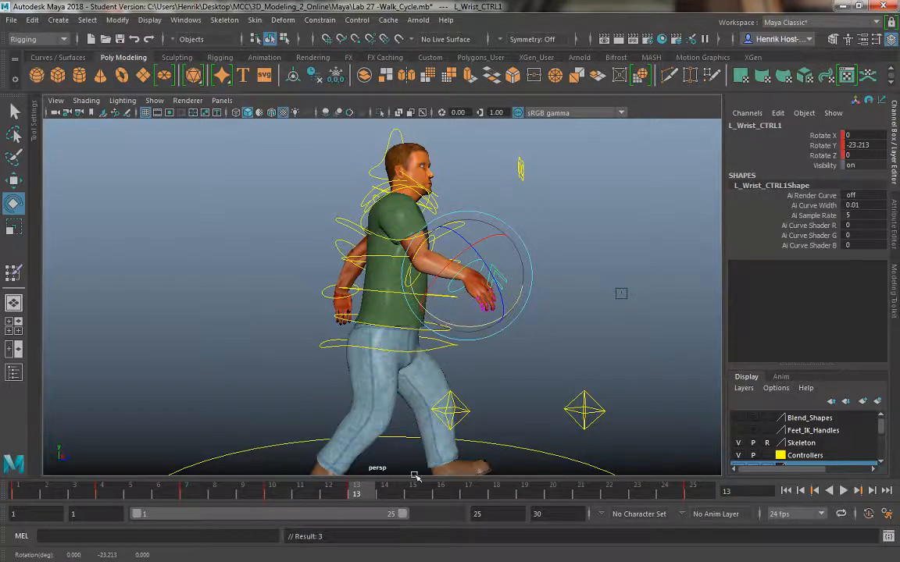
Rotate L_Wrist_CTRL1 to a Rotate Y of about 39.208 at frame 16 and key the pose
left_click_drag(372, 496, 441, 498)
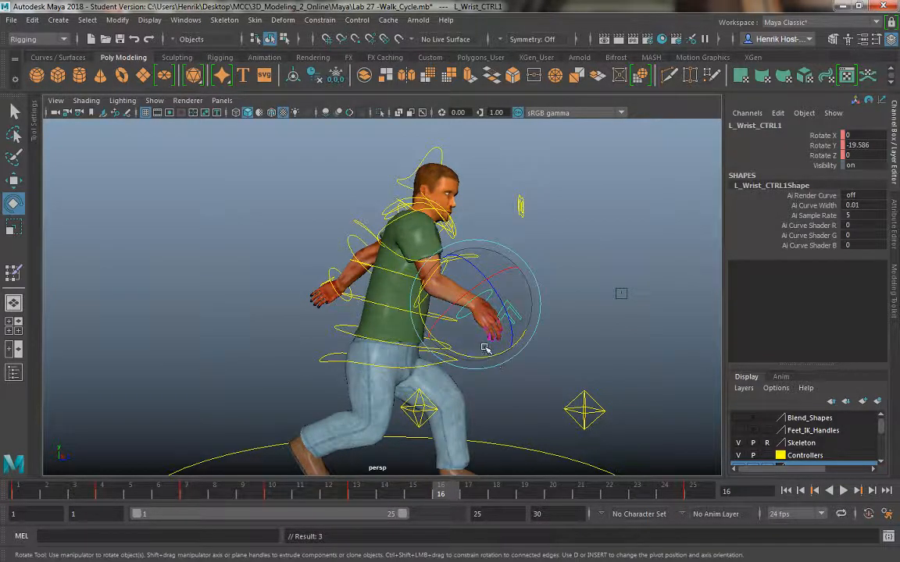
left_click_drag(478, 357, 472, 358)
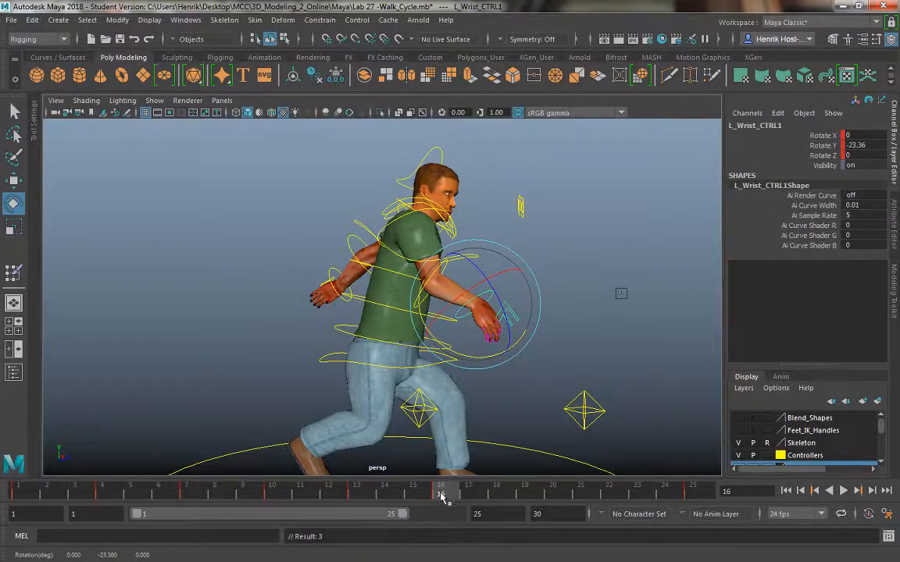
left_click_drag(441, 498, 522, 493)
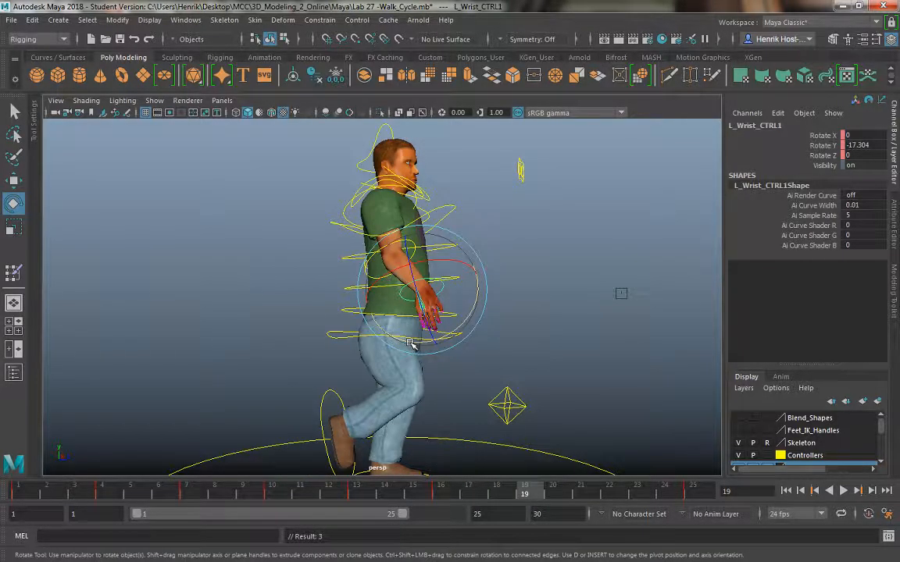
left_click_drag(500, 494, 442, 494)
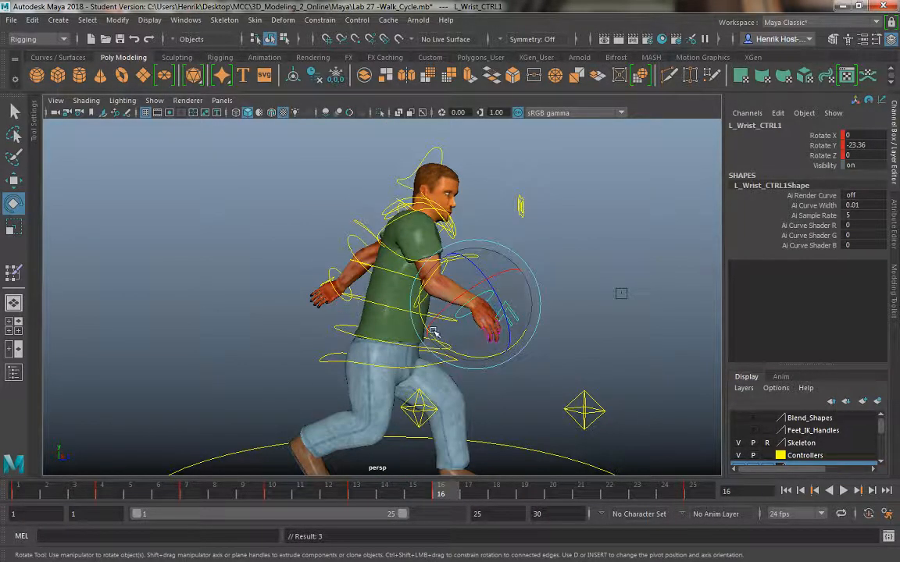
left_click_drag(443, 357, 504, 358)
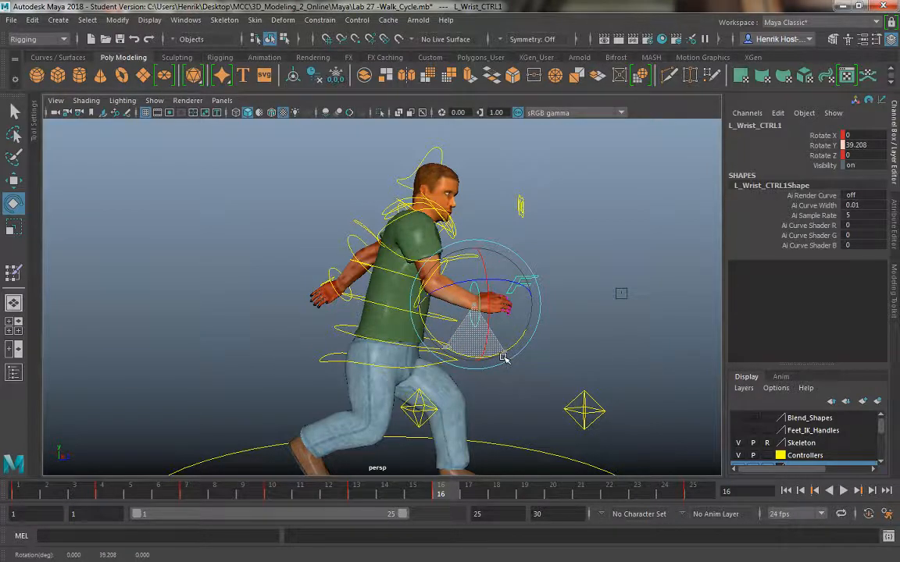
key("s")
Rotate and key L_Wrist_CTRL1 to about -1.118, 27.493, 3.811 at frame 19 and -0.608, 25.303, 1.747 at frame 22
left_click_drag(462, 492, 524, 493)
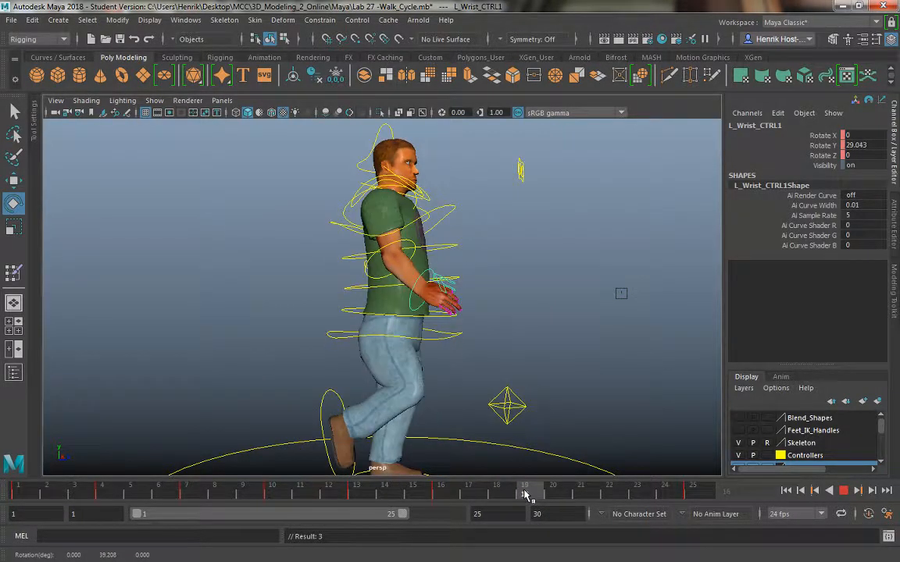
left_click_drag(455, 333, 439, 326)
left_click_drag(526, 490, 613, 494)
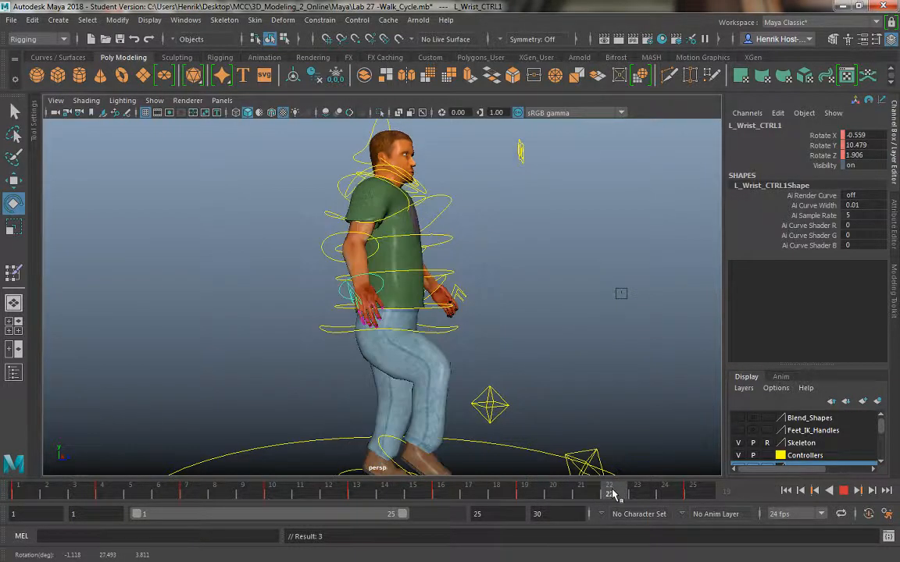
left_click_drag(399, 323, 412, 314)
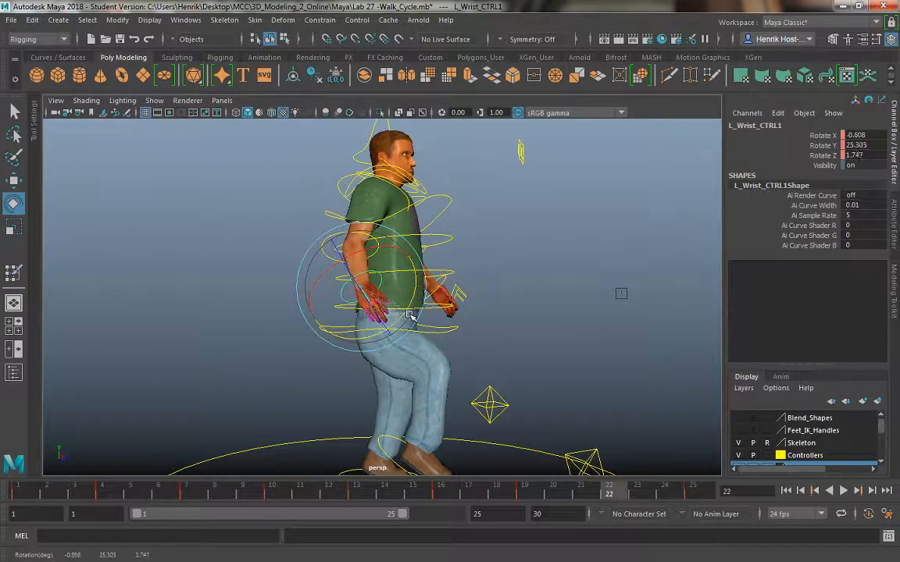
left_click_drag(346, 469, 412, 386, "alt")
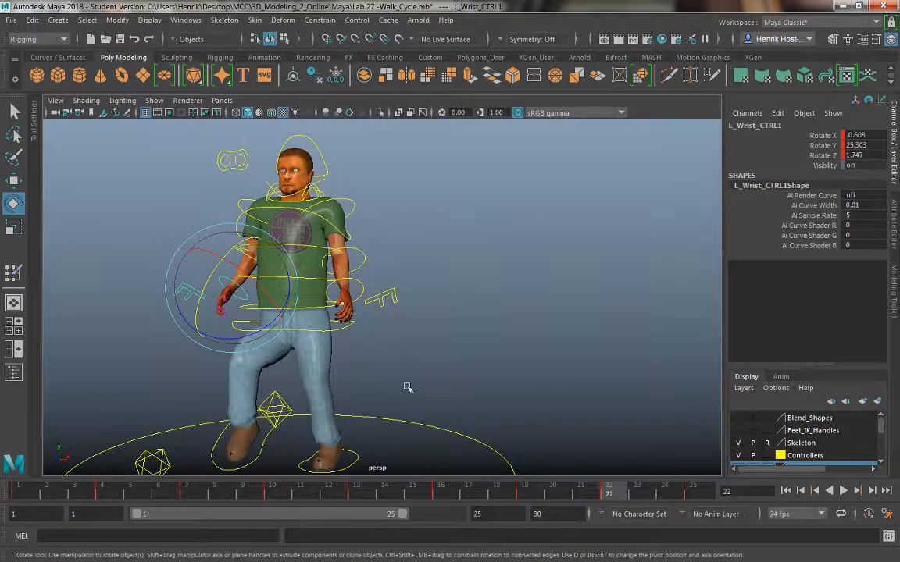
left_click_drag(457, 328, 406, 345, "alt")
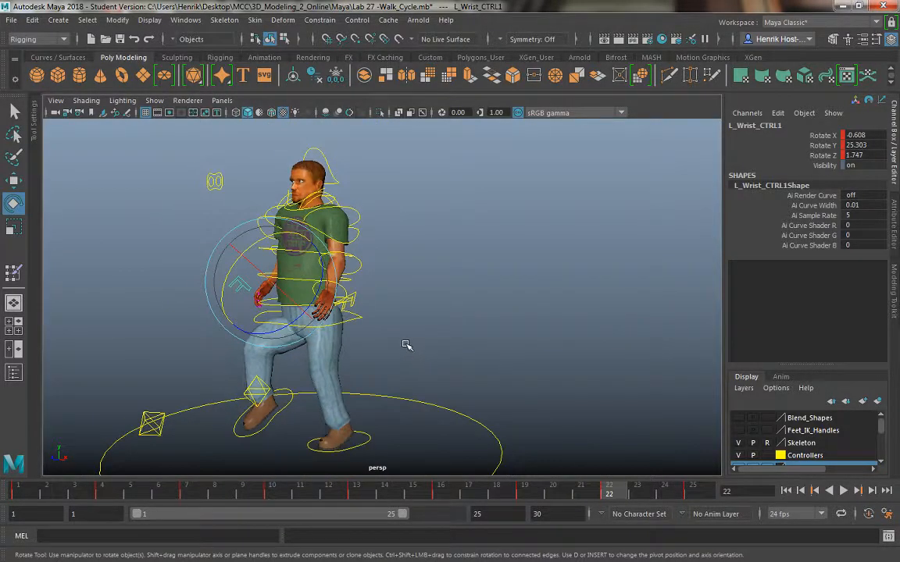
Select L_Clav_CTRL, key its zero rotation at frame 1, and advance to frame 4
left_click(389, 207)
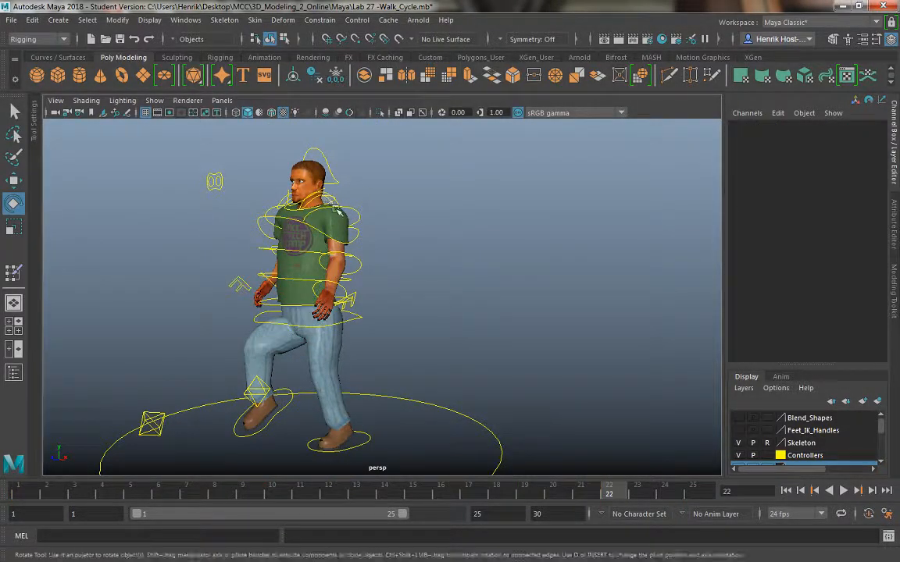
left_click(290, 196)
left_click_drag(391, 227, 500, 317, "alt")
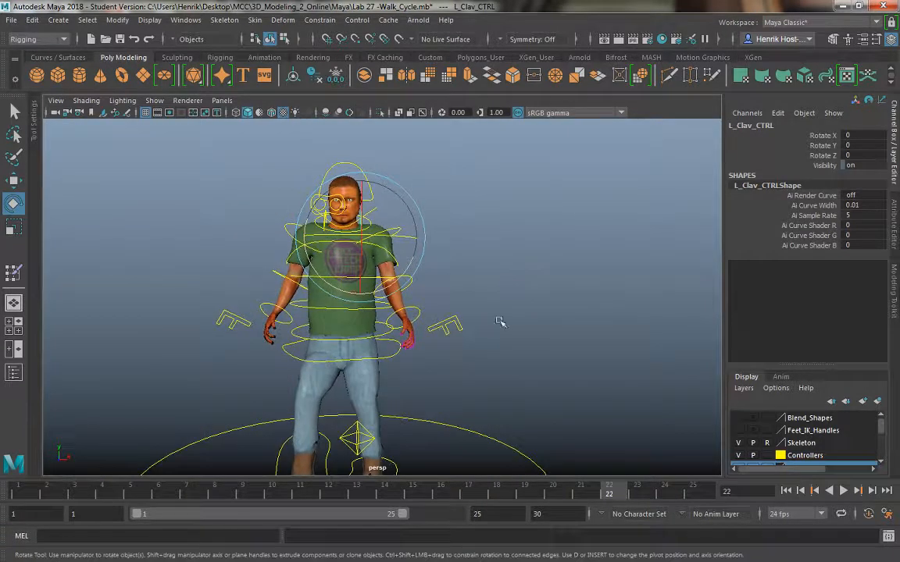
left_click(11, 498)
key("shift+e")
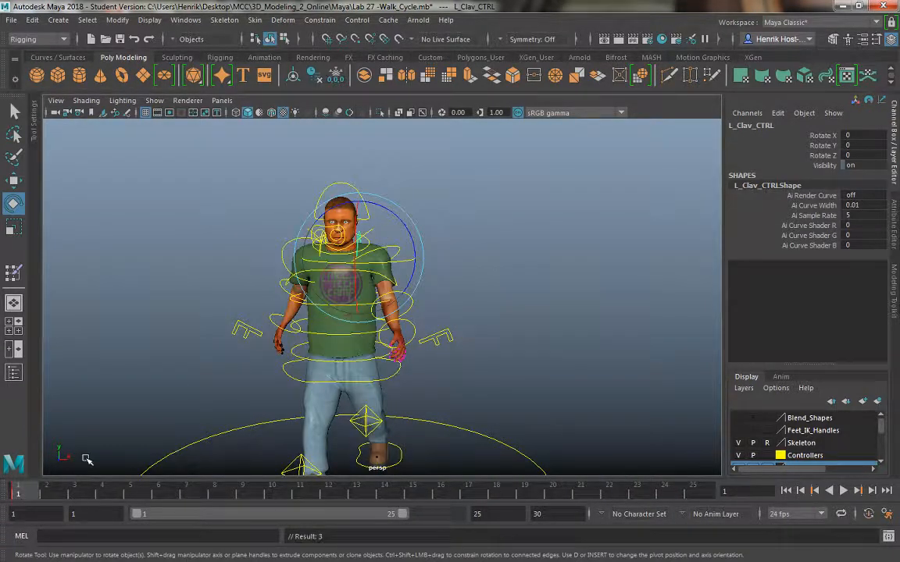
left_click_drag(32, 492, 100, 498)
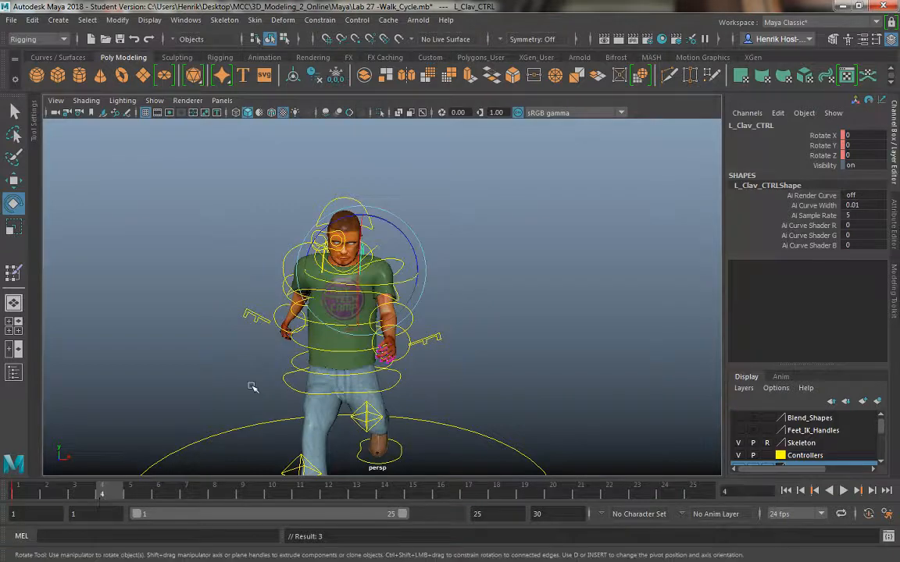
Select R_Clav_CTRL and key its zero rotation at frame 1
left_click(288, 222)
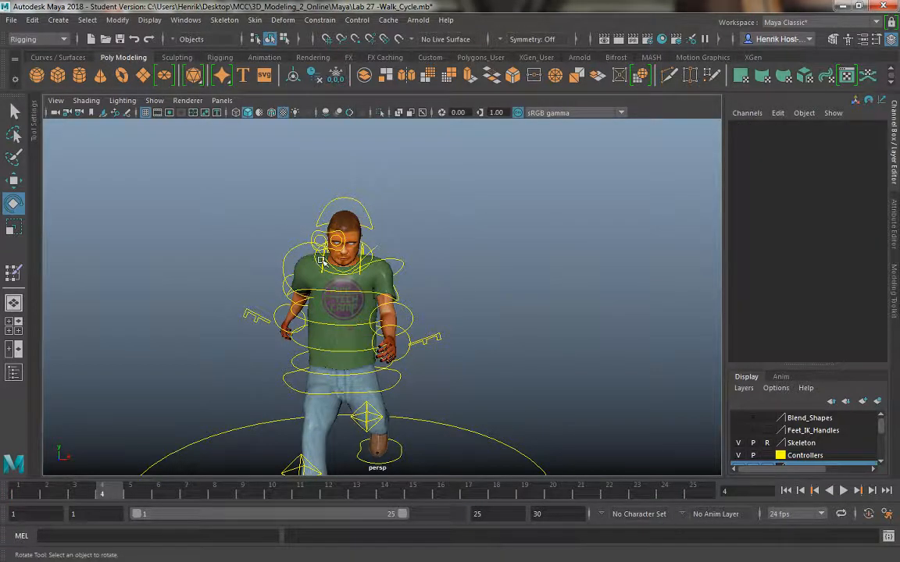
left_click(321, 264)
left_click(10, 496)
key("shift+e")
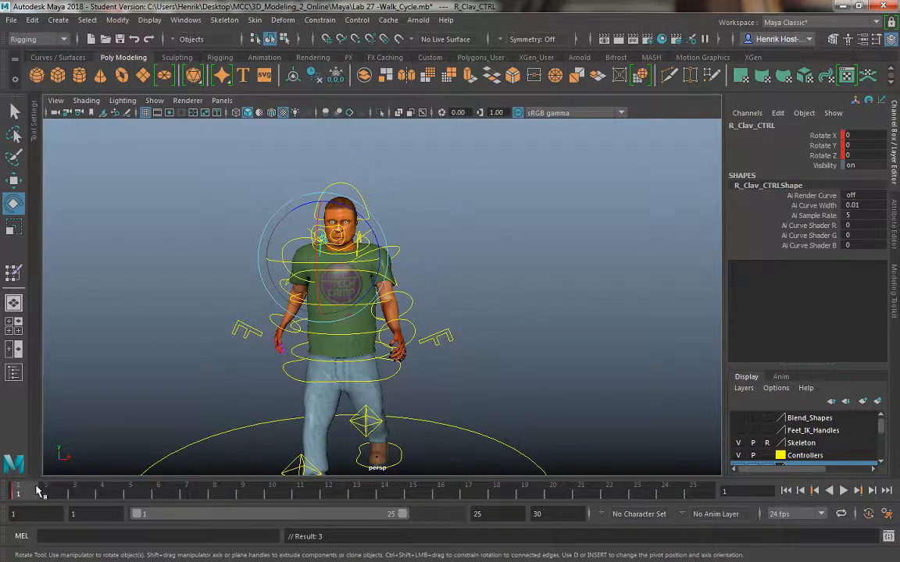
Rotate and key R_Clav_CTRL to a Rotate Z of about 3.599 at frame 4 and 0.981 at frame 7
left_click_drag(39, 490, 103, 490)
left_click_drag(298, 225, 296, 225)
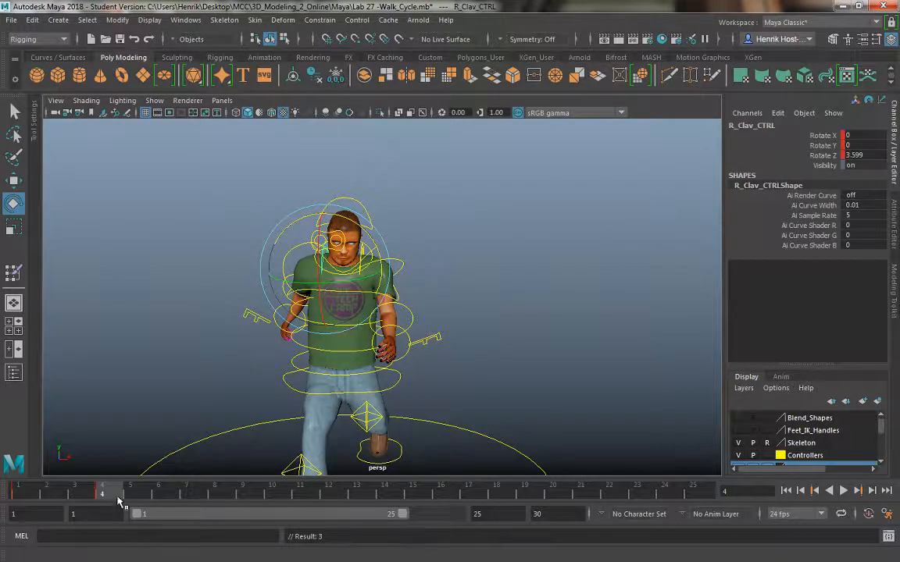
left_click_drag(121, 491, 187, 491)
left_click_drag(297, 206, 307, 191)
key("s")
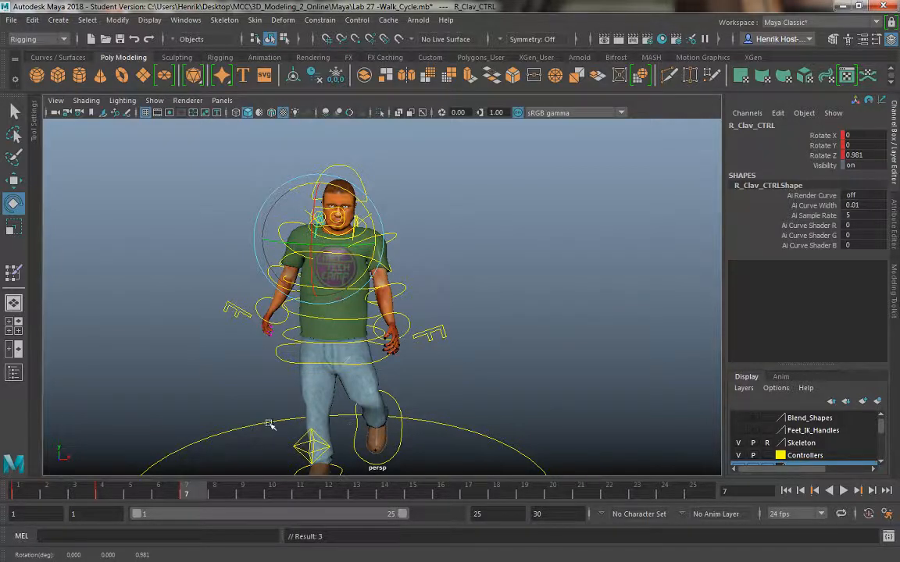
Rotate and key R_Clav_CTRL to about -3.531, 5.656, -0.804 at frame 10 and -8.523, -5.896, 6.444 at frame 13, and advance to frame 16
left_click_drag(194, 499, 271, 497)
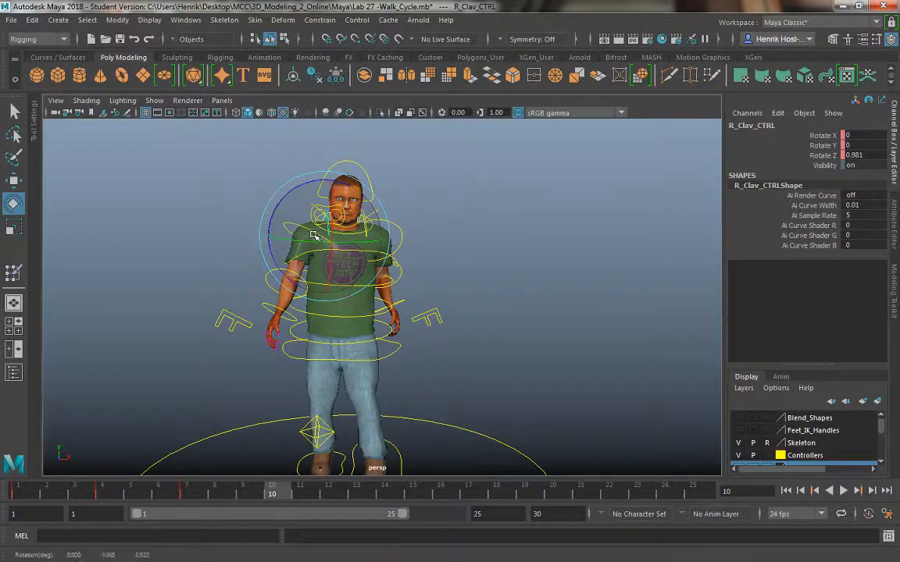
left_click_drag(321, 231, 325, 228)
key("s")
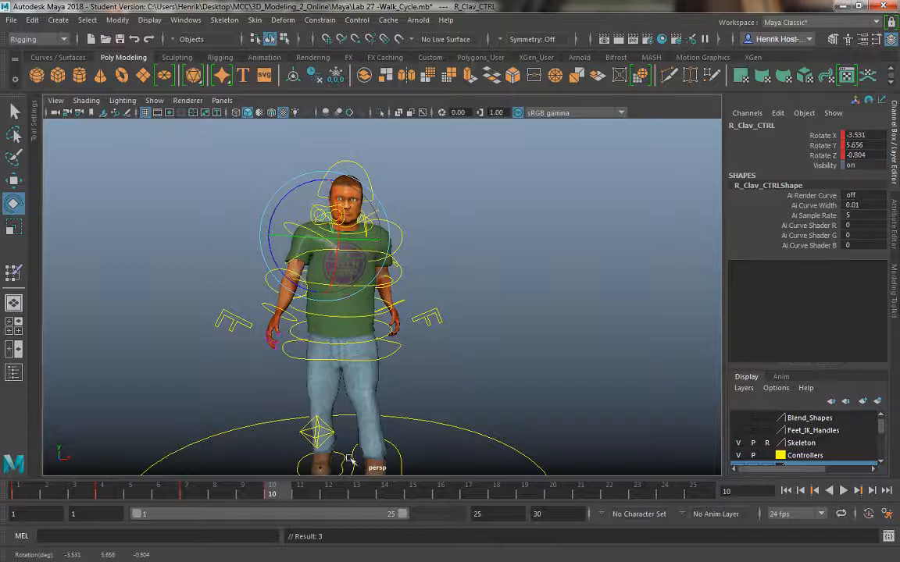
left_click_drag(291, 497, 441, 492)
left_click_drag(352, 273, 348, 253)
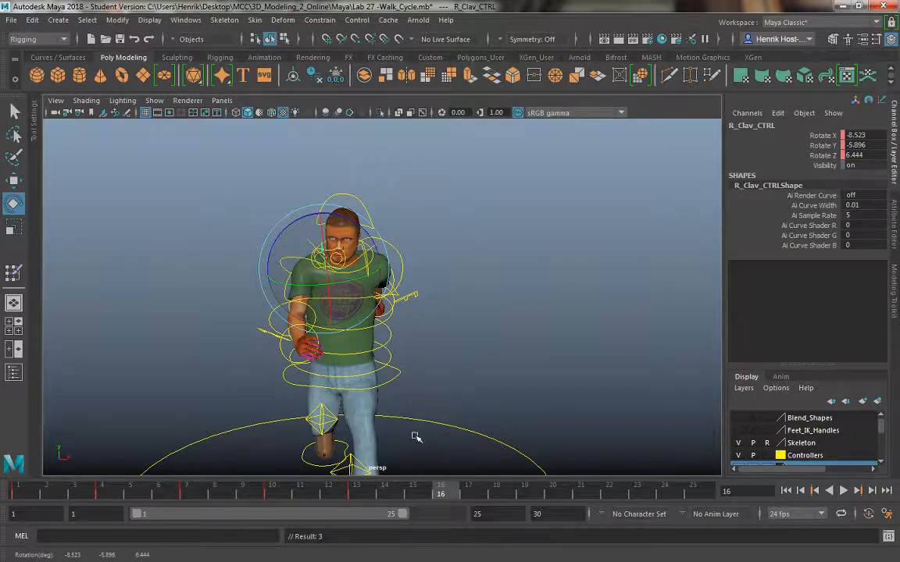
Rotate and key R_Clav_CTRL to about -7.601, -7.047, -1.723 at frame 19 and -2.21, -5.426, -4.065 at frame 22
left_click_drag(450, 497, 524, 493)
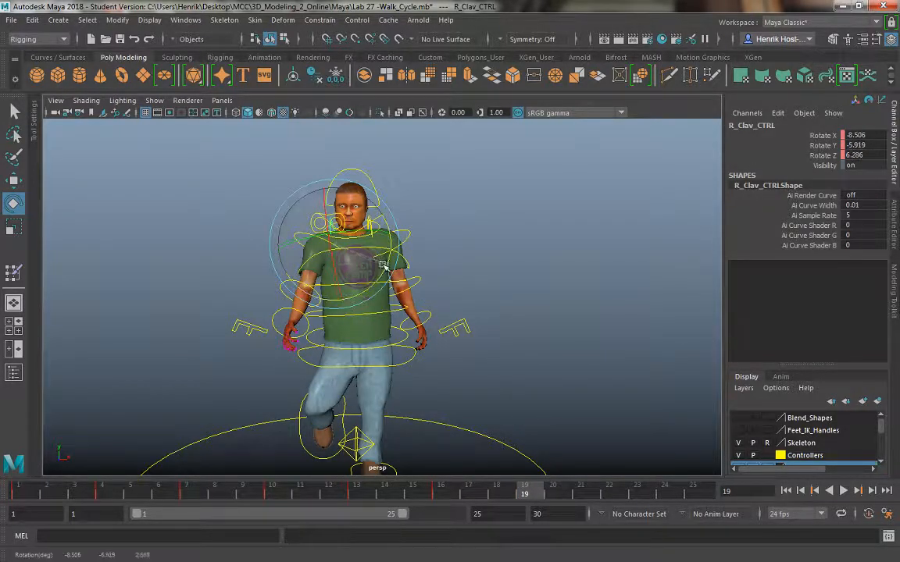
left_click_drag(382, 270, 384, 271)
key("s")
left_click_drag(528, 494, 610, 492)
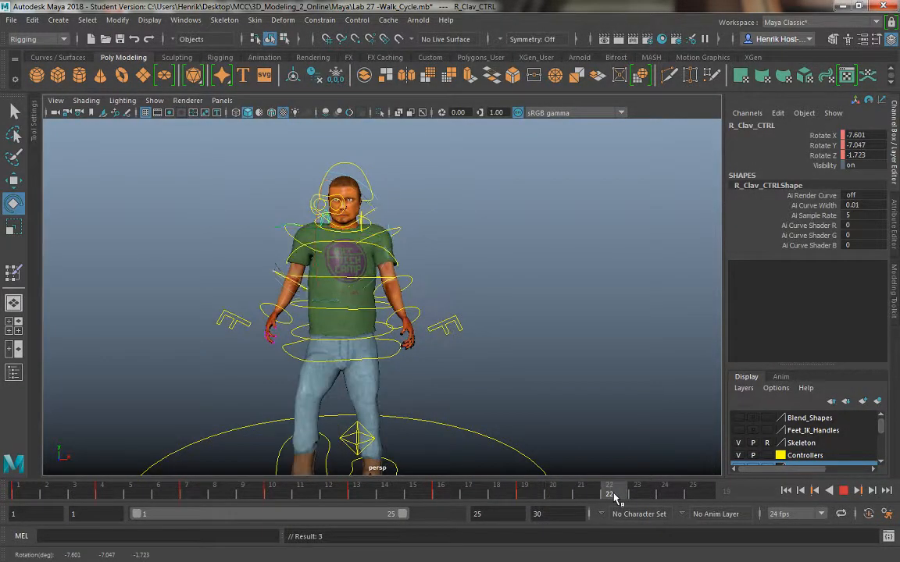
left_click_drag(345, 264, 347, 270)
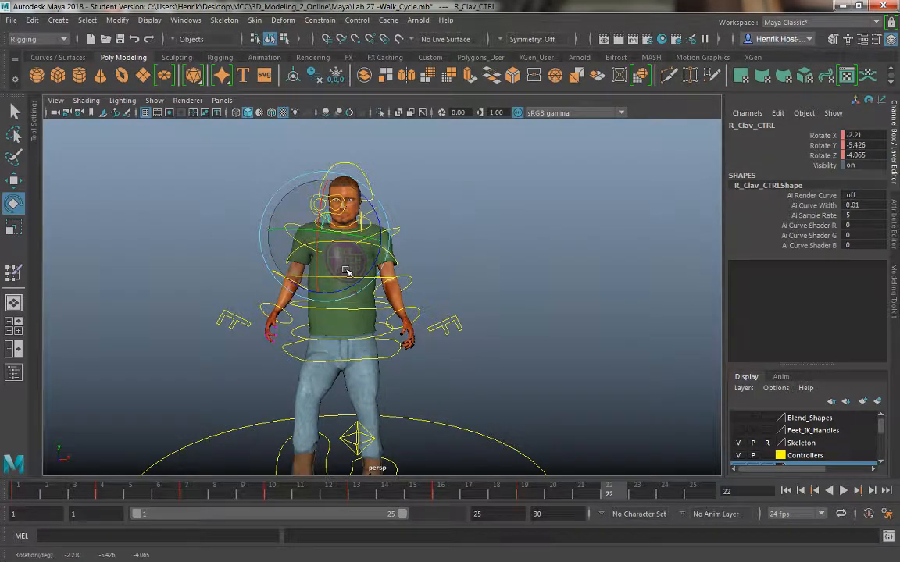
Reuse R_Clav_CTRL's zero rotation from frame 1 as its key at frame 25, and return to frame 1
left_click(22, 490)
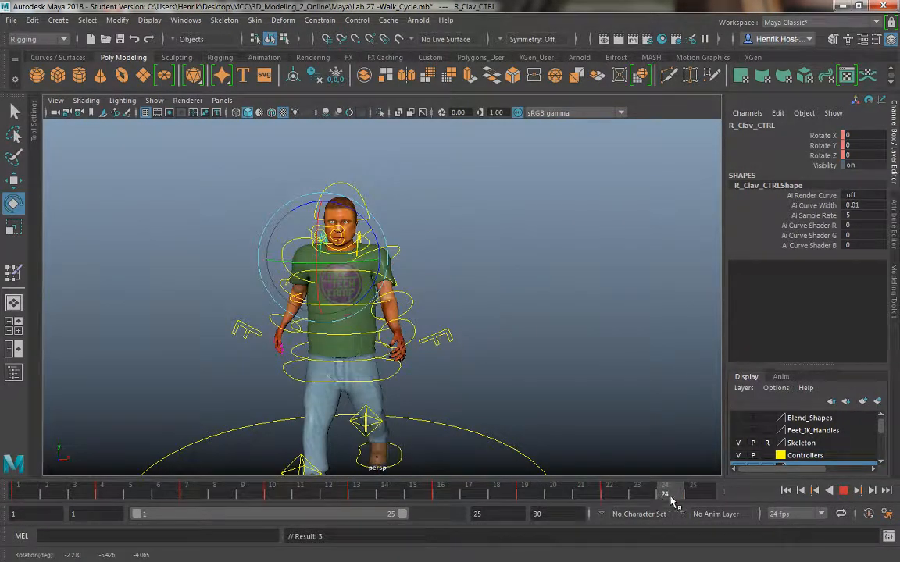
left_click(695, 494)
left_click_drag(695, 494, 18, 494)
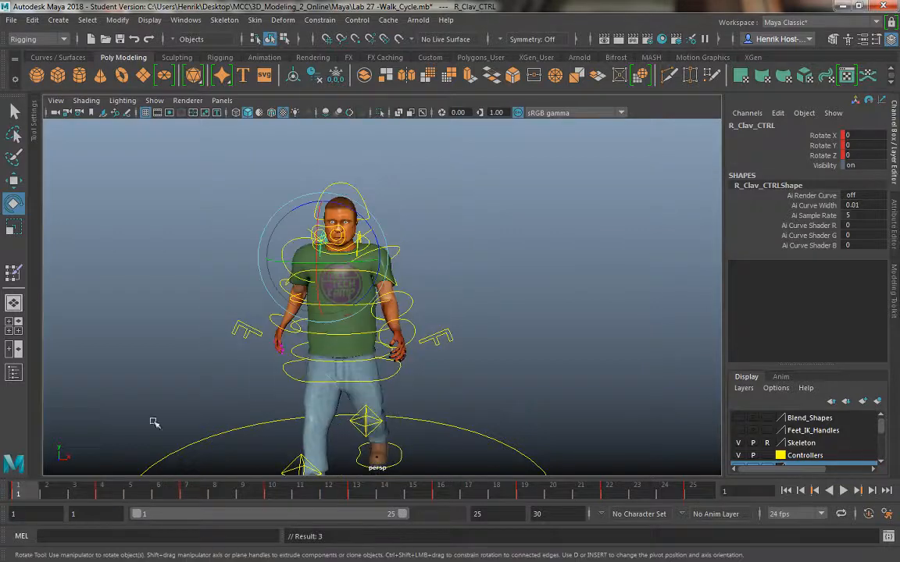
Select L_Clav_CTRL, then rotate and key it to about -7.629, 3.056, 2.385 at frame 4
left_click(364, 240)
left_click(364, 239)
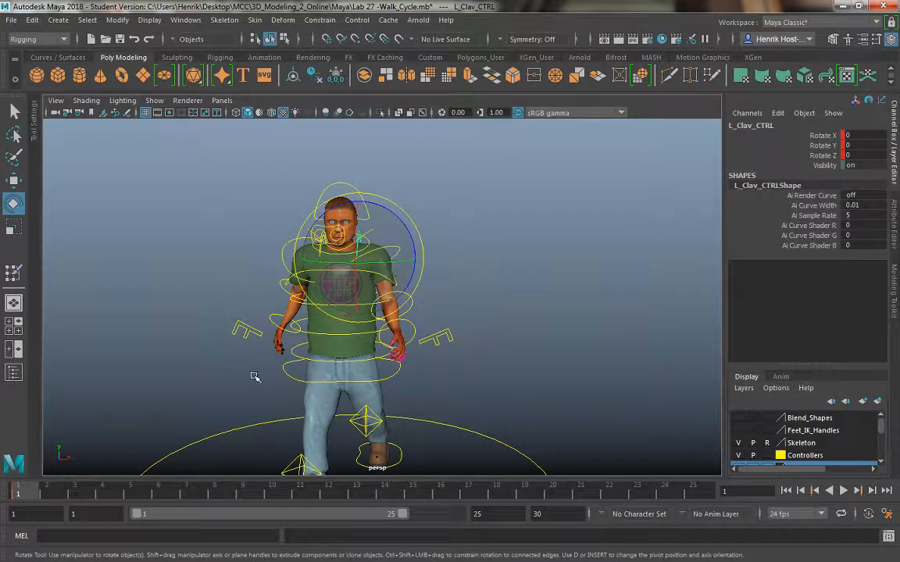
key("alt+v")
key("alt+v")
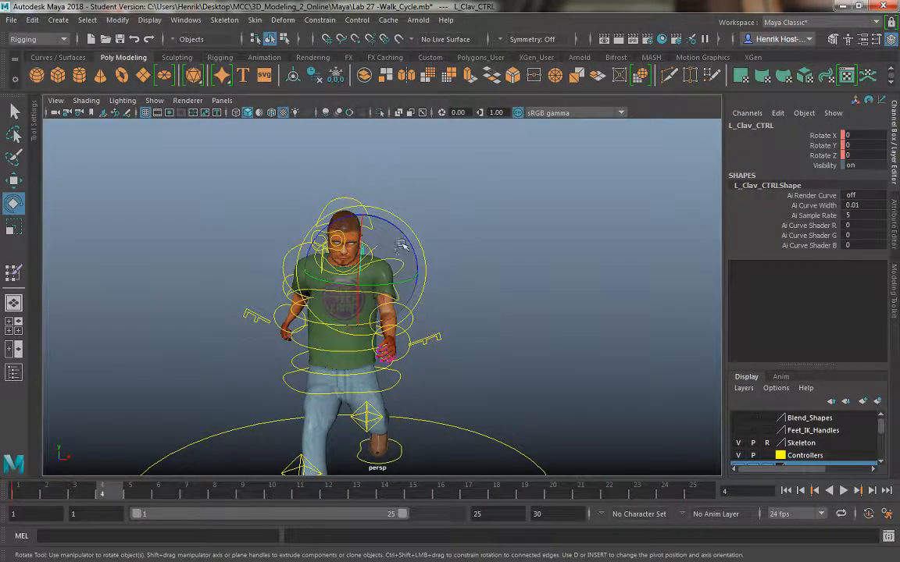
left_click_drag(388, 249, 389, 242)
key("shift+e")
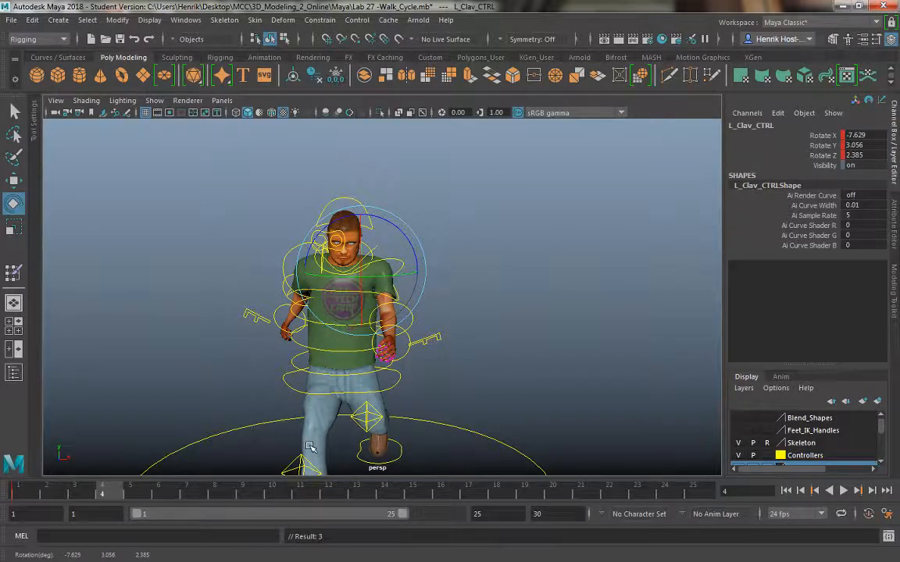
Rotate and key L_Clav_CTRL at frame 7, and to about -10.06, 5.665, 12.635 at frame 10
key("alt+v")
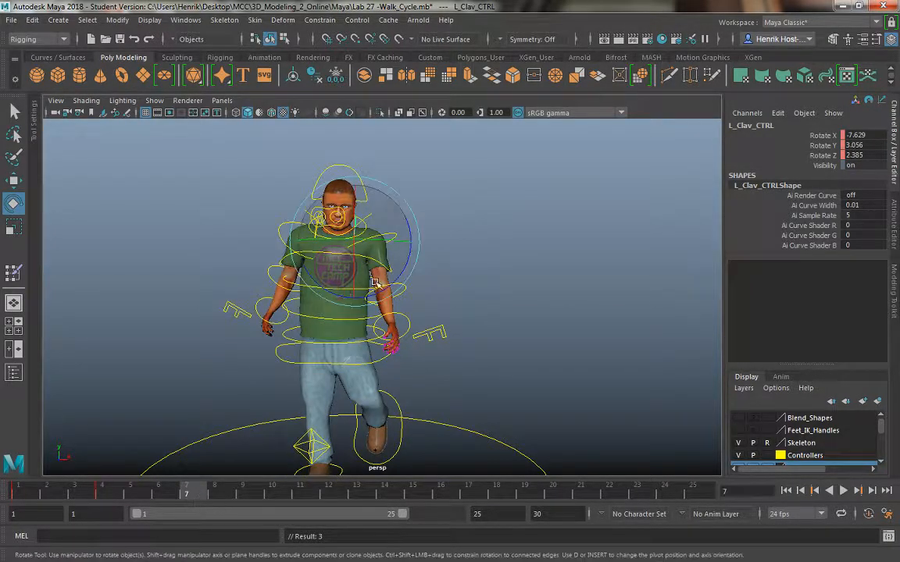
left_click_drag(405, 273, 407, 269)
left_click_drag(217, 494, 272, 494)
left_click_drag(400, 200, 399, 198)
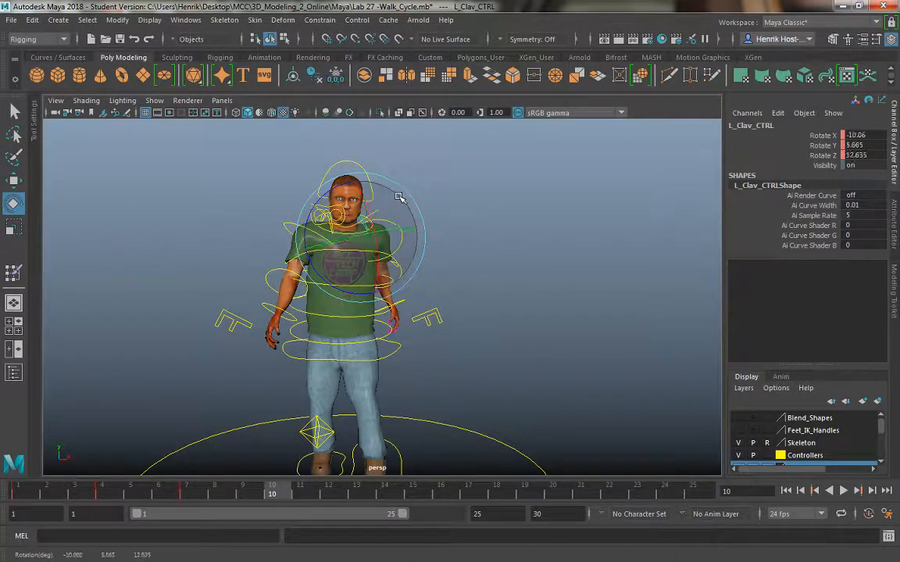
Rotate and key L_Clav_CTRL to about -10.973, 0.989, 9.842 at frame 13
left_click_drag(285, 496, 386, 492)
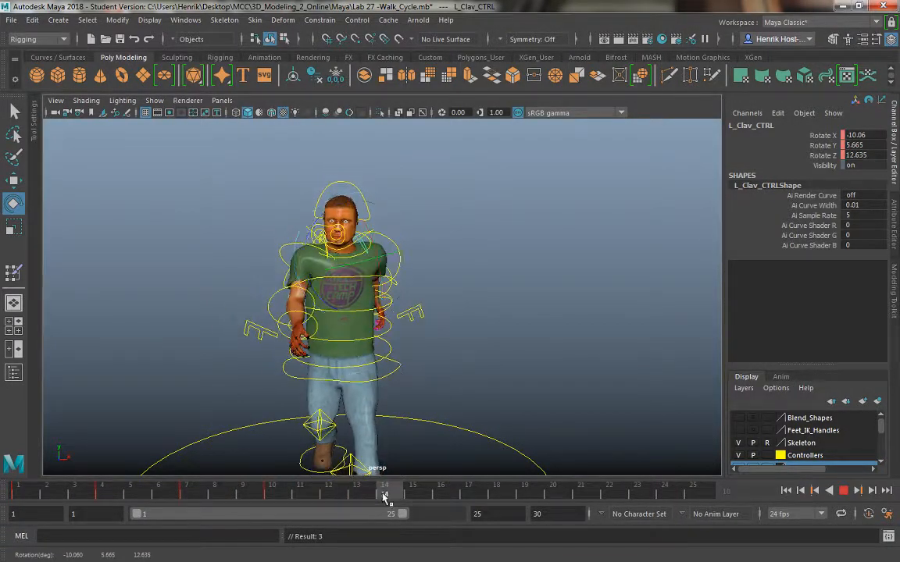
left_click(363, 495)
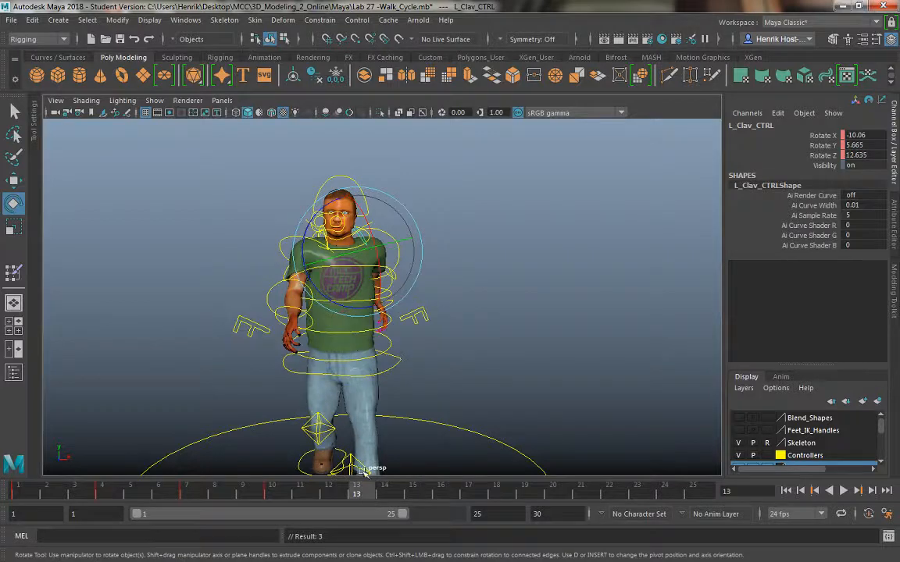
left_click_drag(348, 287, 344, 285)
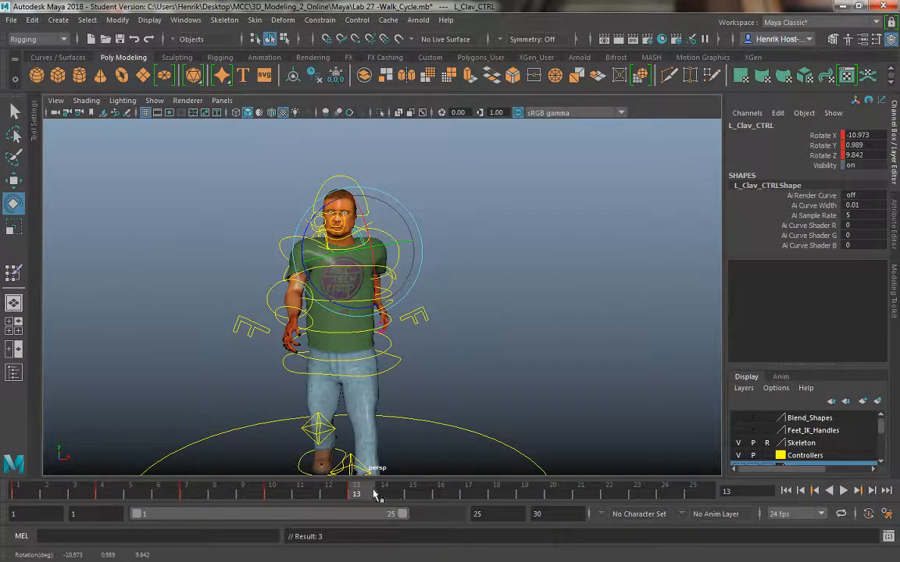
Rotate and key L_Clav_CTRL to about -13.789, 0.868, -0.154 at frame 17 and -13.783, -0.957, -7.579 at frame 20
left_click_drag(375, 494, 470, 494)
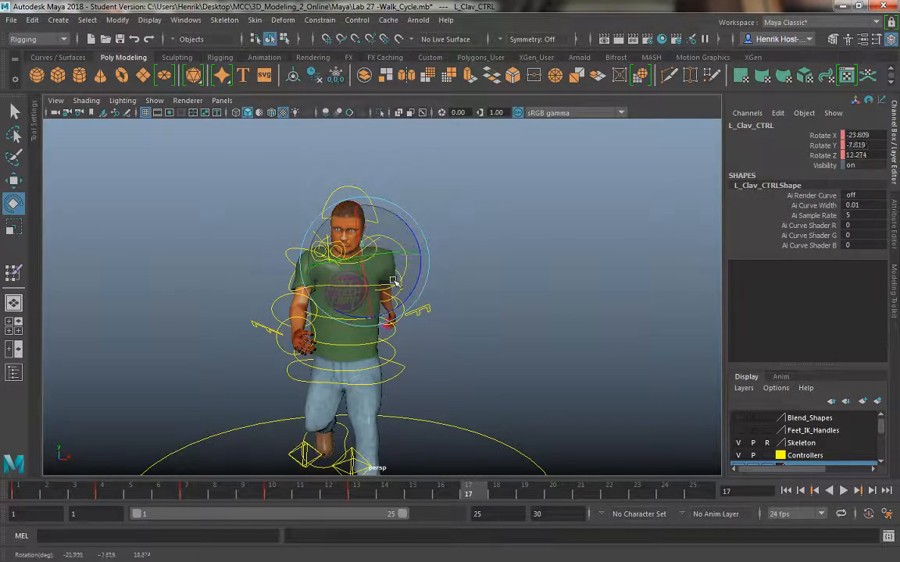
key("s")
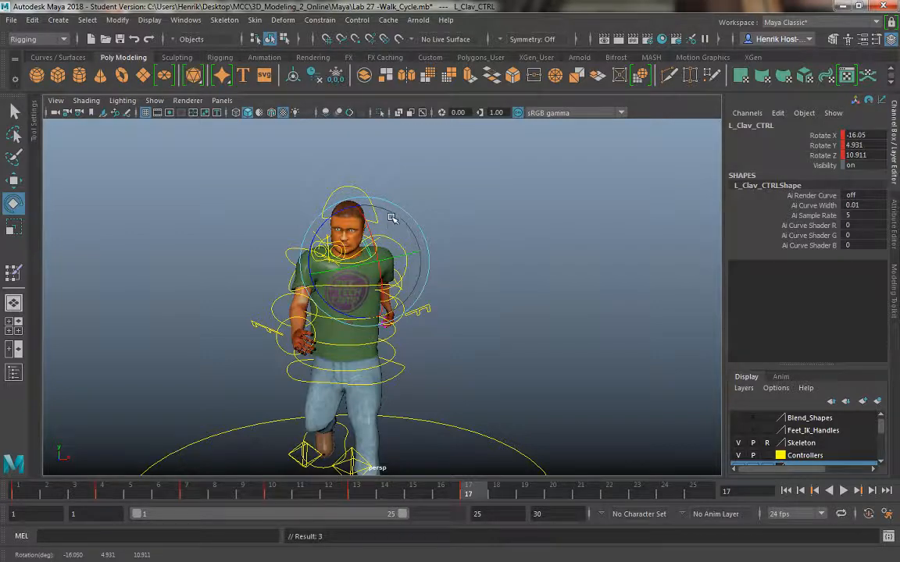
left_click_drag(412, 213, 418, 225)
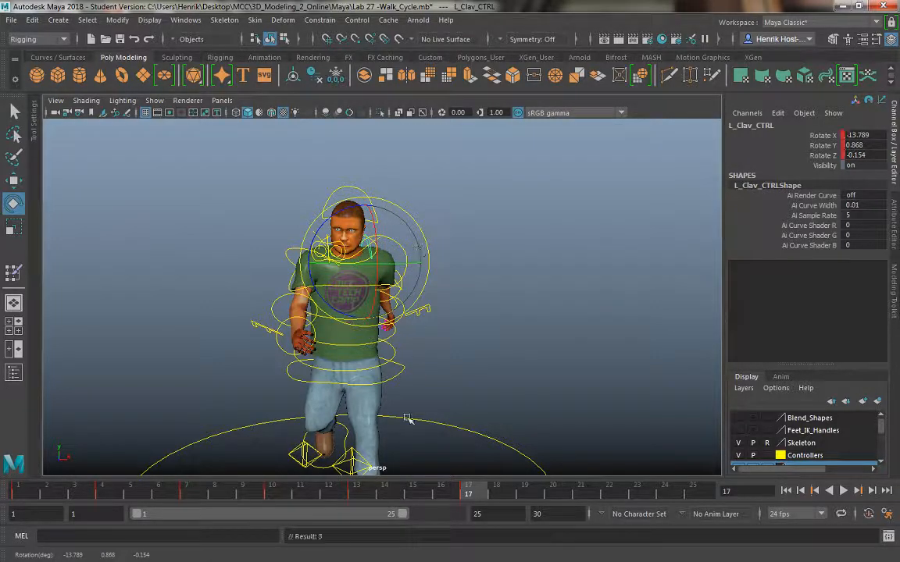
left_click_drag(523, 494, 569, 490)
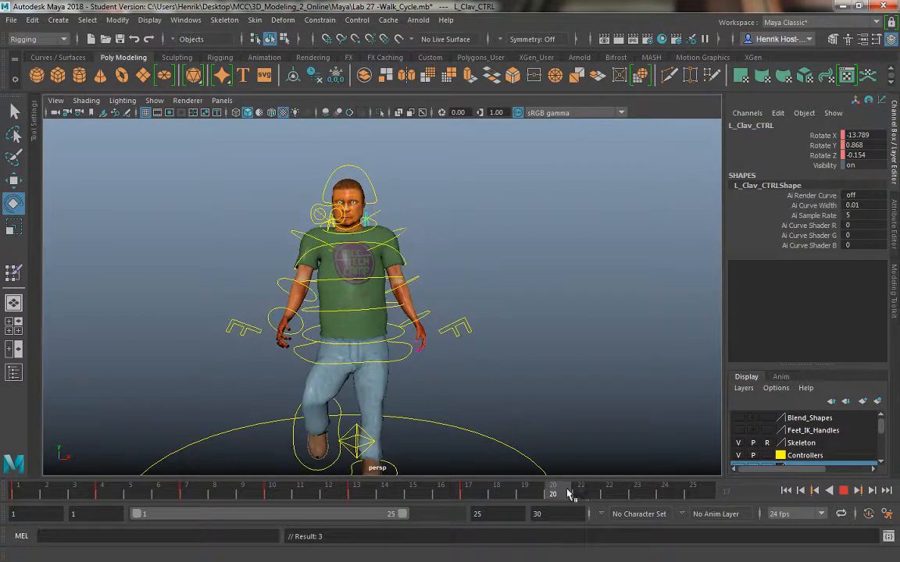
left_click_drag(418, 269, 412, 275)
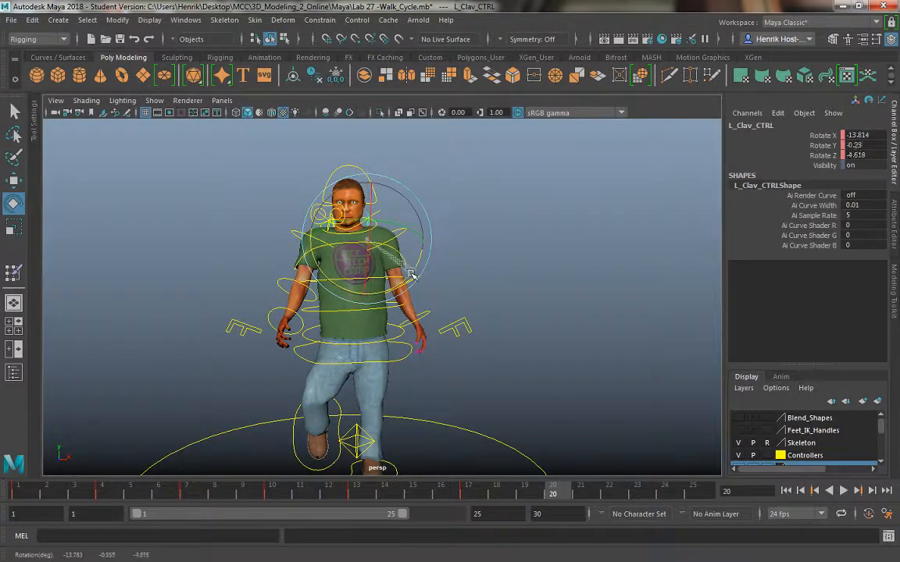
Replace L_Clav_CTRL's keys at frames 20 and 17 with keys at frames 19 and 16, deleting the misplaced ones
left_click_drag(613, 493, 555, 490)
right_click(555, 489)
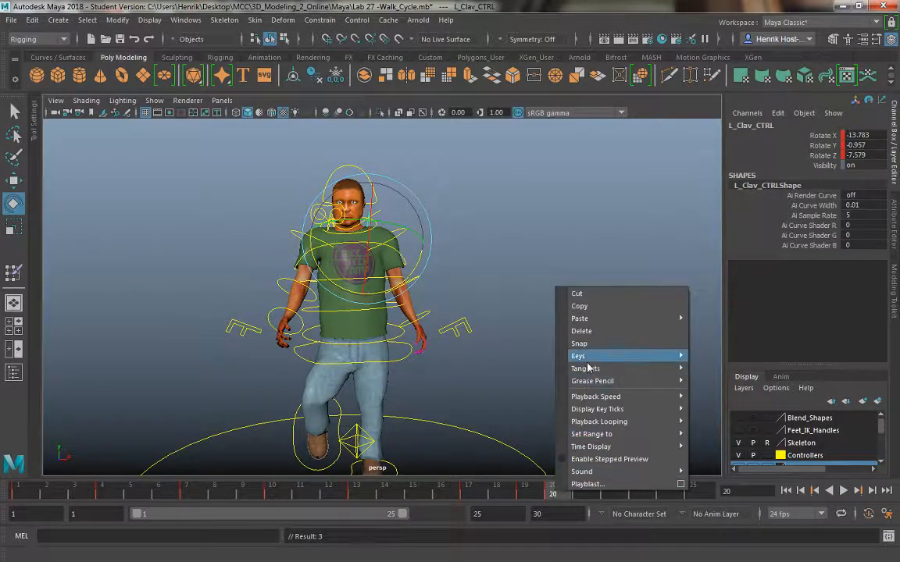
left_click(591, 332)
mouse_move(482, 493)
left_mouse_down()
mouse_move(450, 491)
mouse_move(467, 494)
left_mouse_up()
right_click(468, 494)
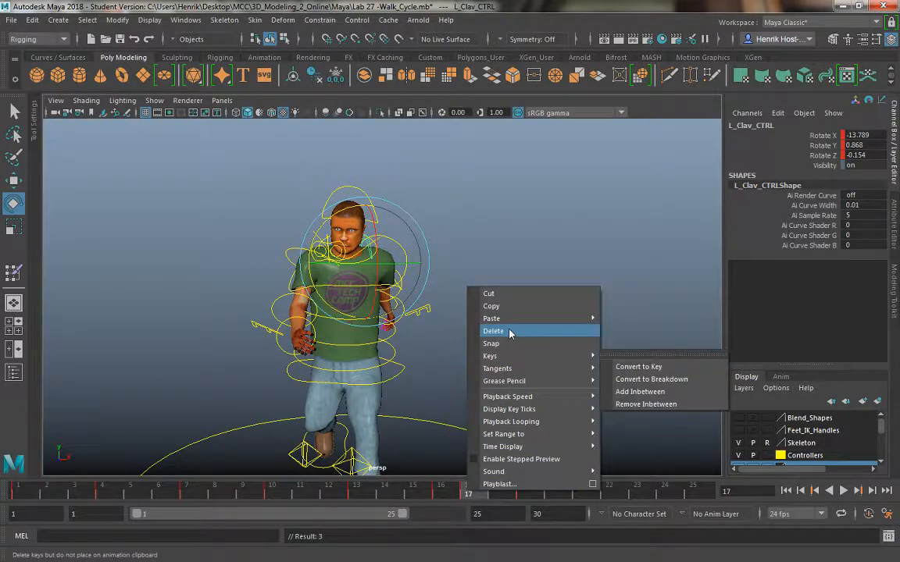
left_click(509, 331)
Rotate and key L_Clav_CTRL to about -13.602, -2.445, -13.684 at frame 22, and key its zero rotation from frame 1 at frame 25
left_click(523, 494)
left_click_drag(525, 497, 625, 494)
left_click_drag(414, 254, 414, 256)
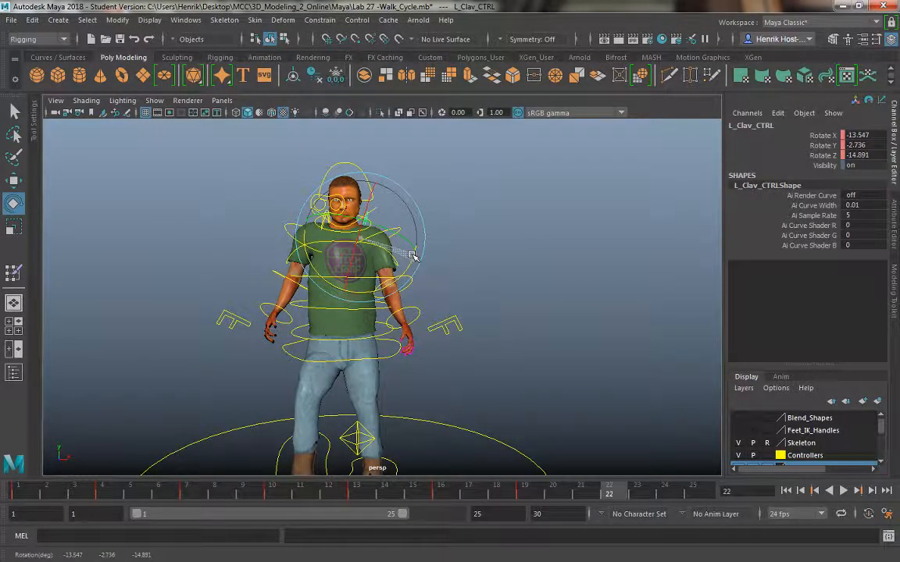
left_click_drag(634, 494, 692, 494)
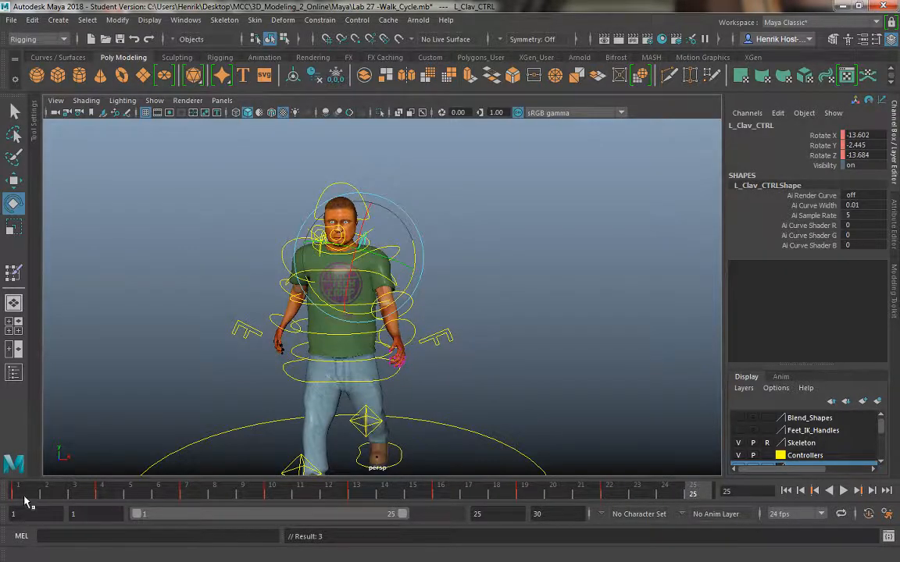
key("alt+v")
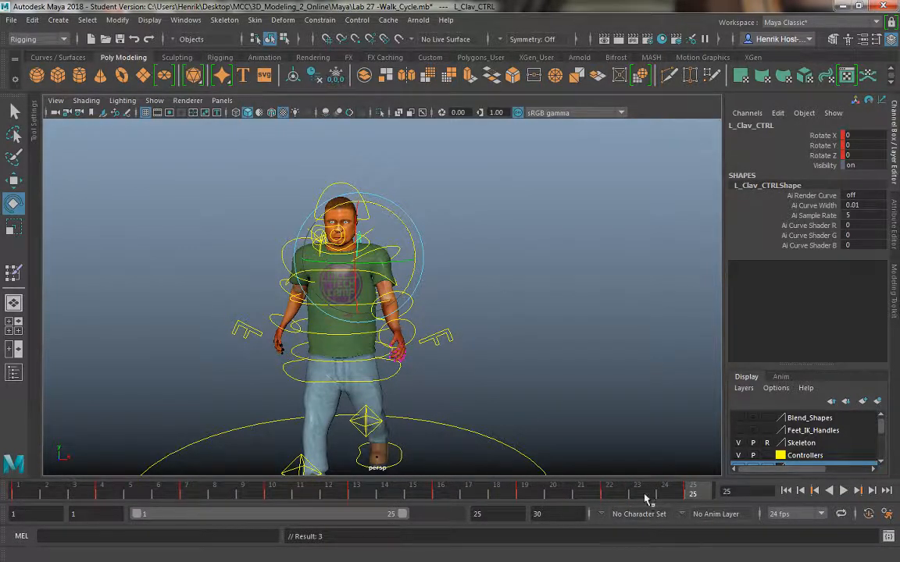
Go to frame 4, select Eyes_CTRL in front of the face, lower it to a Translate Y of about -1.07 and key it
left_click(274, 412)
left_click_drag(428, 268, 312, 168, "alt")
left_click(333, 191)
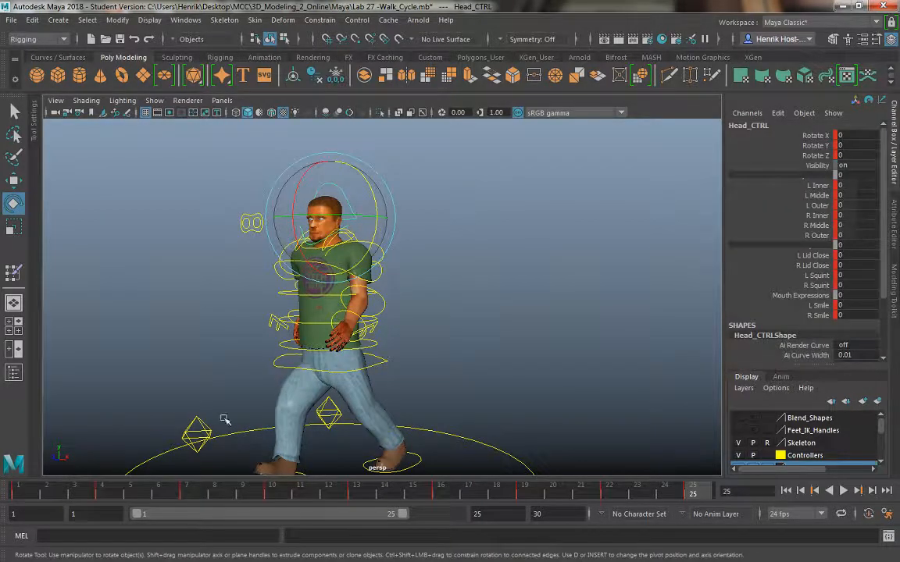
left_click(102, 491)
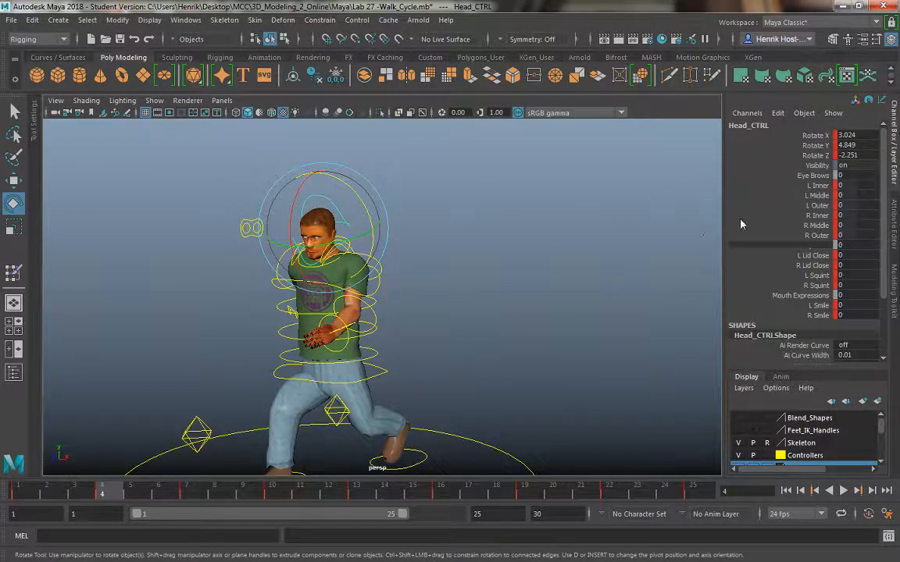
left_click(226, 217)
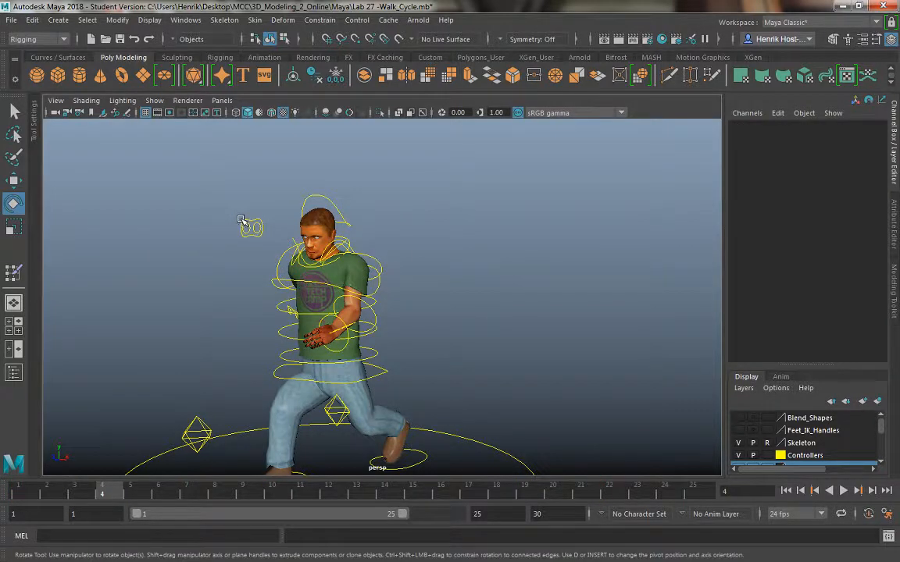
left_click(251, 228)
key("w")
left_click_drag(247, 168, 250, 176)
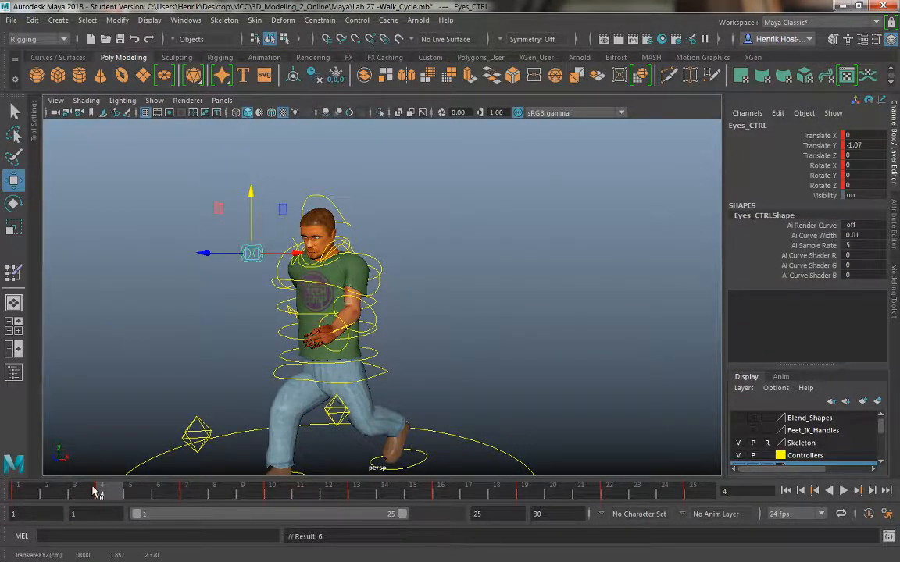
Deselect all controls and play the walk cycle forwards and backwards in the perspective view to check the motion
left_click(343, 215)
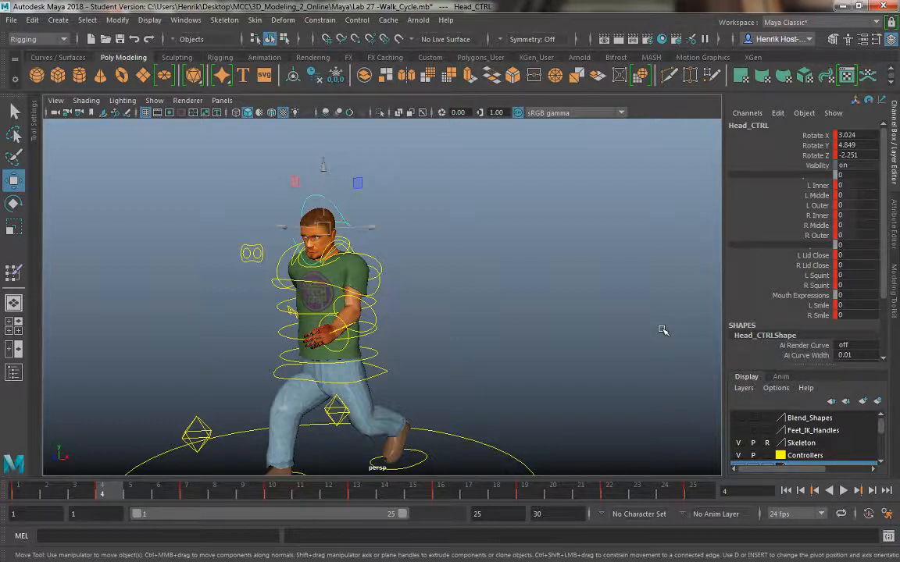
left_click(549, 358)
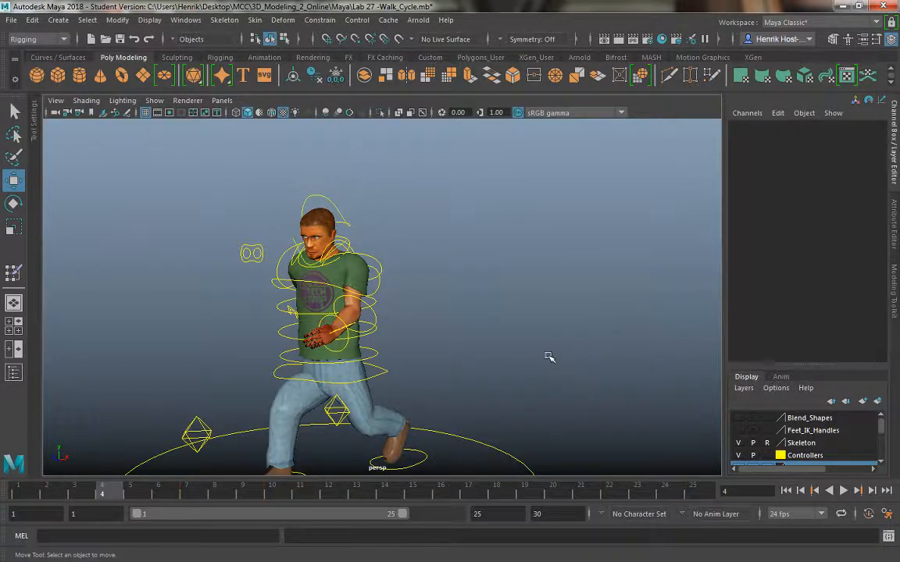
left_click_drag(549, 358, 520, 322, "alt")
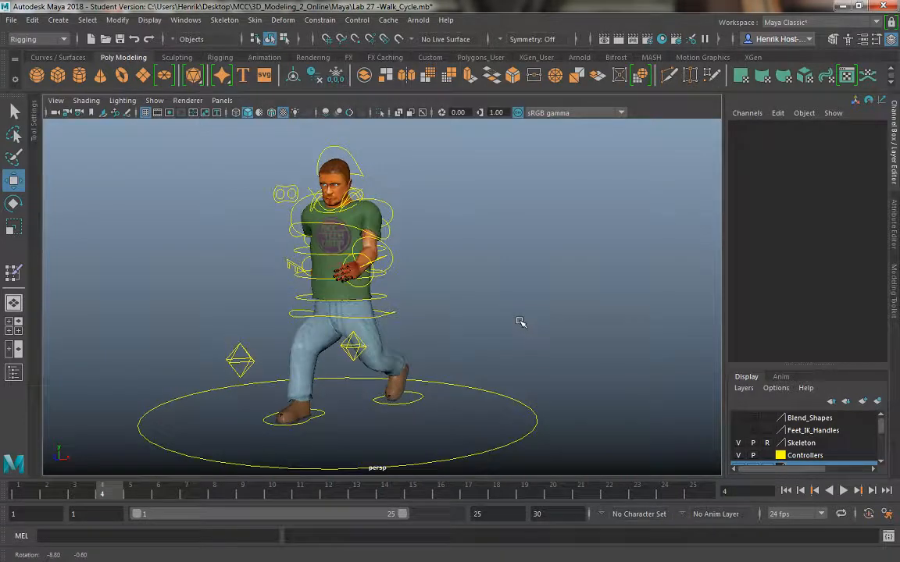
left_click(831, 491)
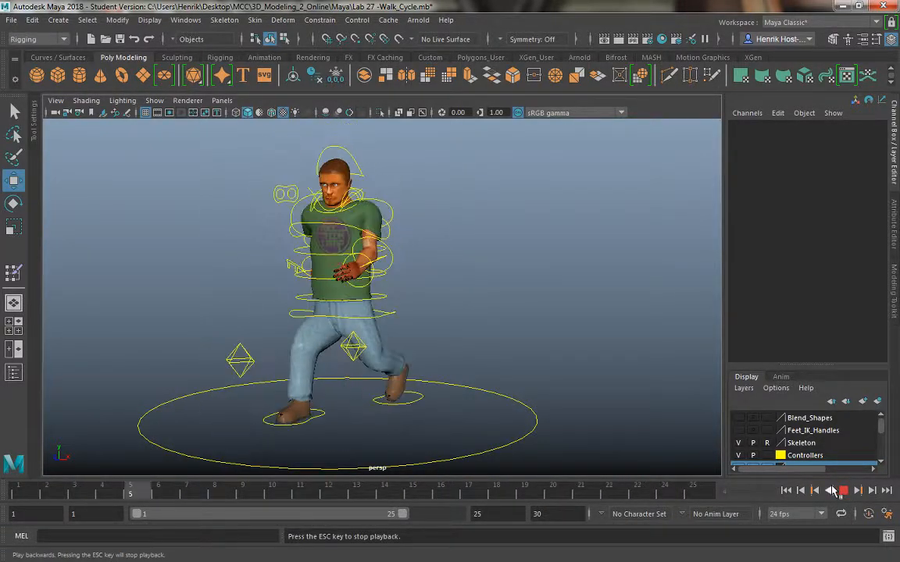
left_click(831, 490)
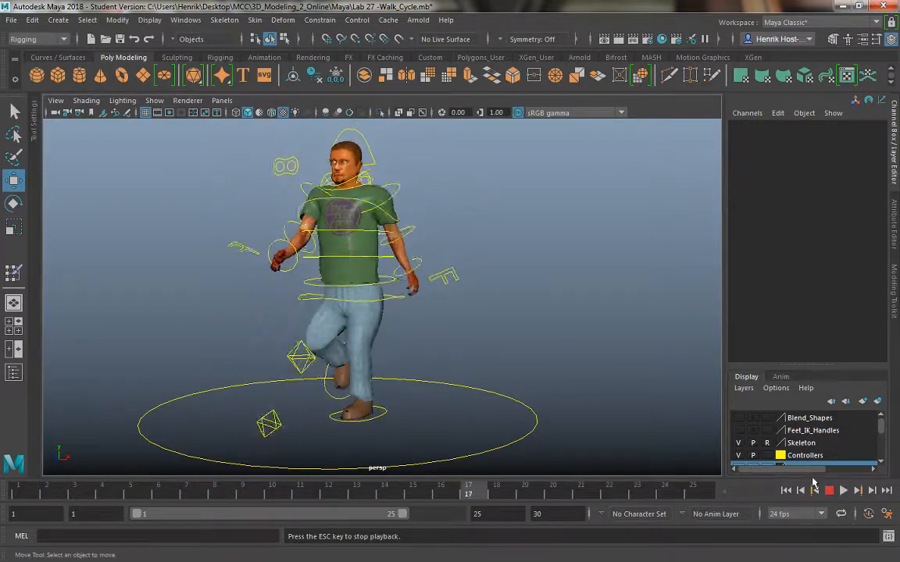
left_click(829, 491)
Maximize the side view and play the walk cycle there to examine the profile motion, then stop playback
left_click_drag(610, 397, 554, 407, "alt")
key("space")
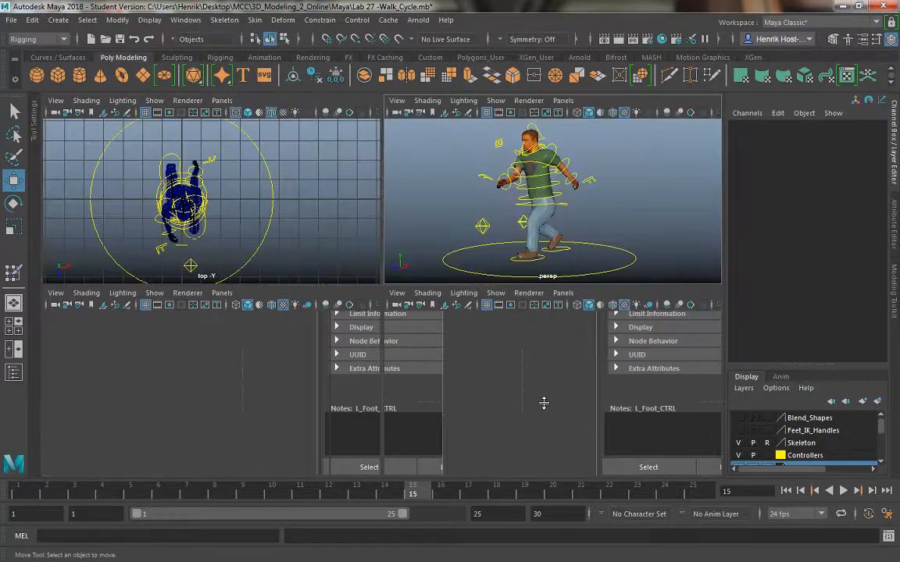
key("space")
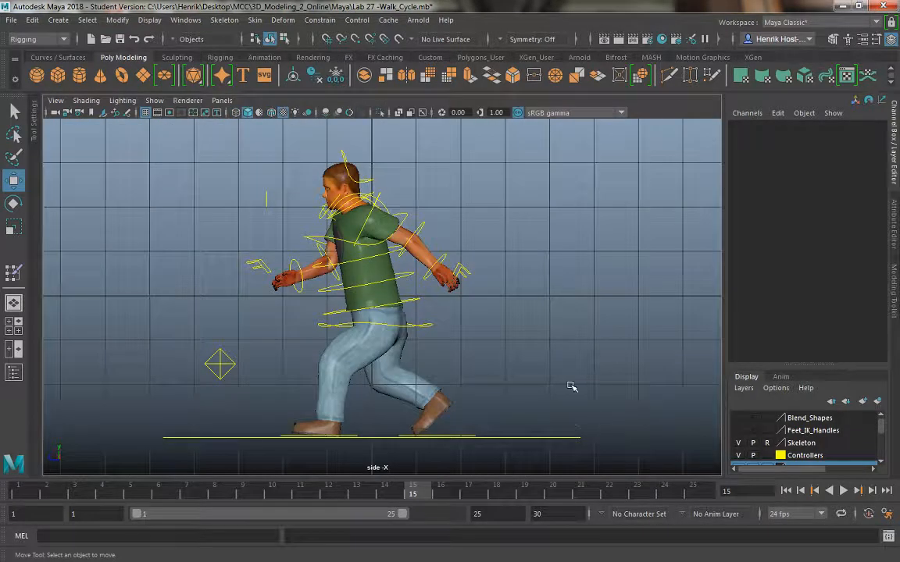
left_click(844, 490)
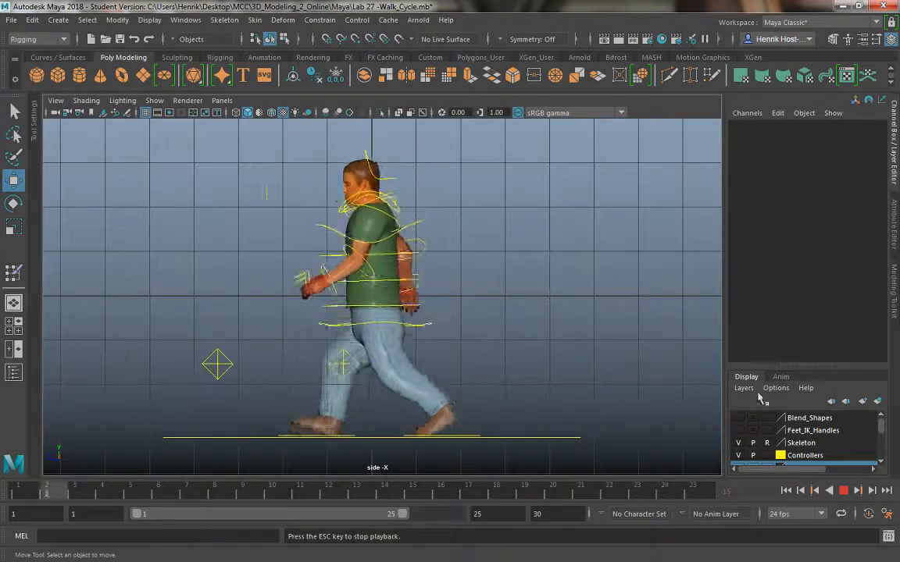
left_click(843, 491)
Return to the perspective view and play the walk cycle, examining the character's motion from front and side angles
key("space")
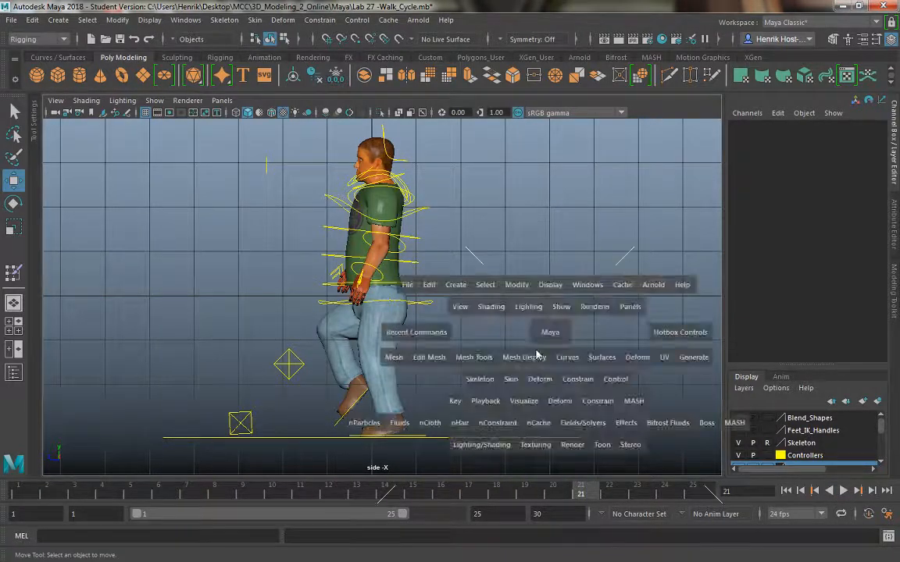
key("space")
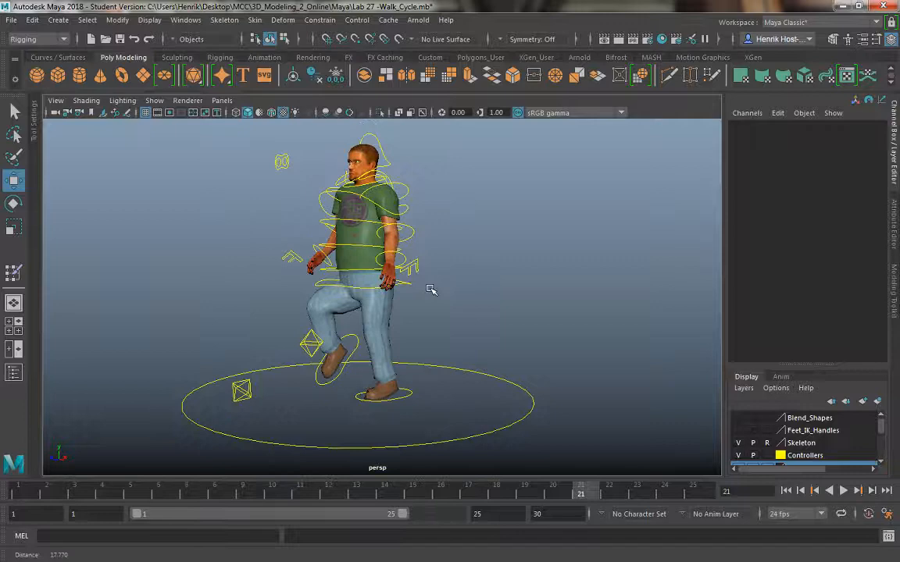
left_click_drag(431, 290, 450, 295, "alt")
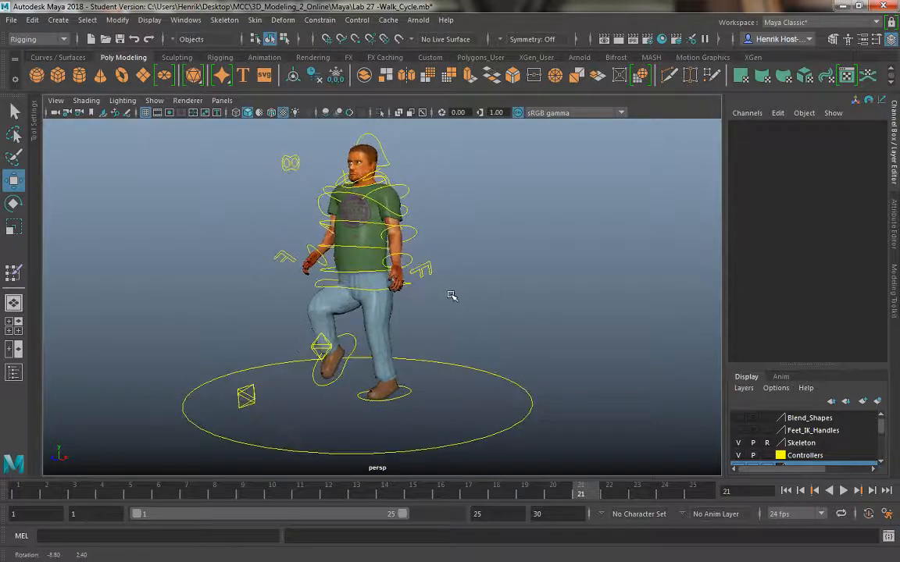
left_click(844, 490)
left_click_drag(562, 352, 590, 304, "alt")
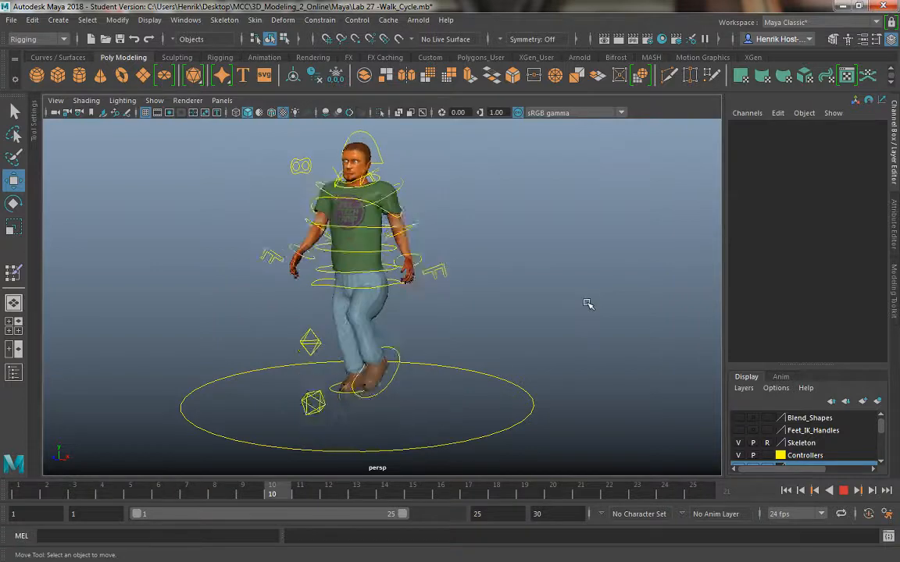
left_click_drag(588, 305, 455, 282, "alt")
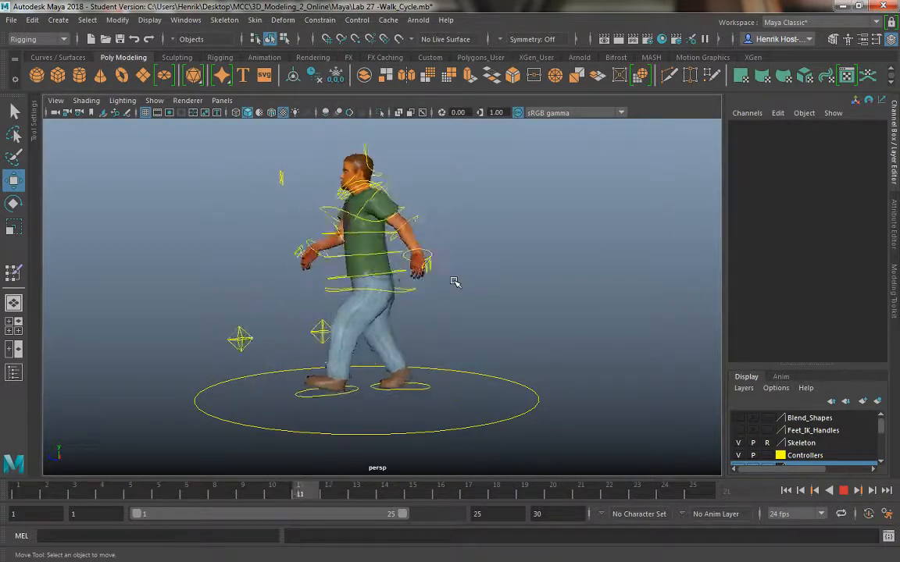